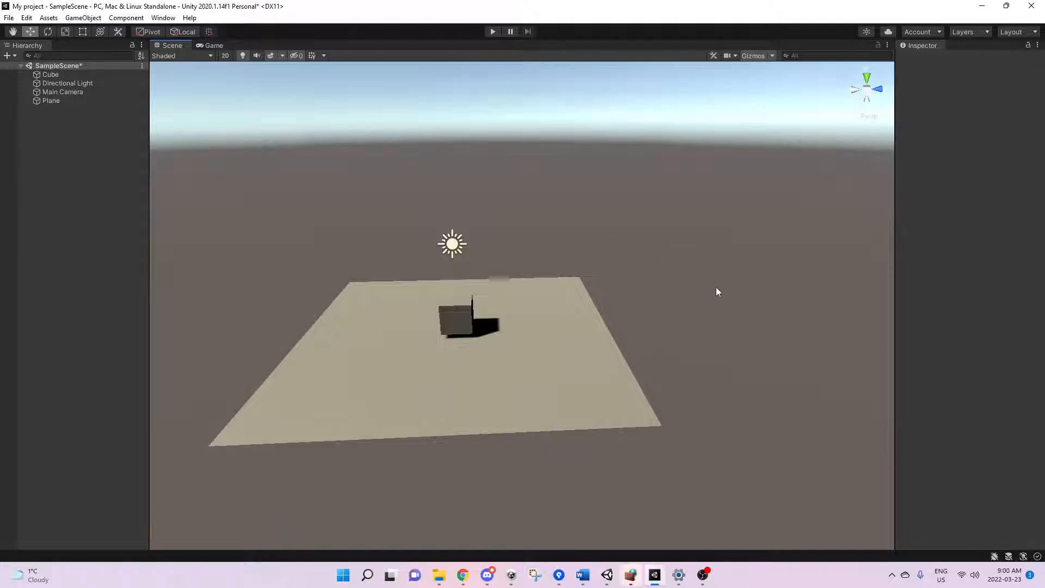
{"action": "left_click_drag", "start_coordinate": [745, 322], "coordinate": [586, 329], "text": "alt"}
{"action": "left_click", "coordinate": [524, 278]}
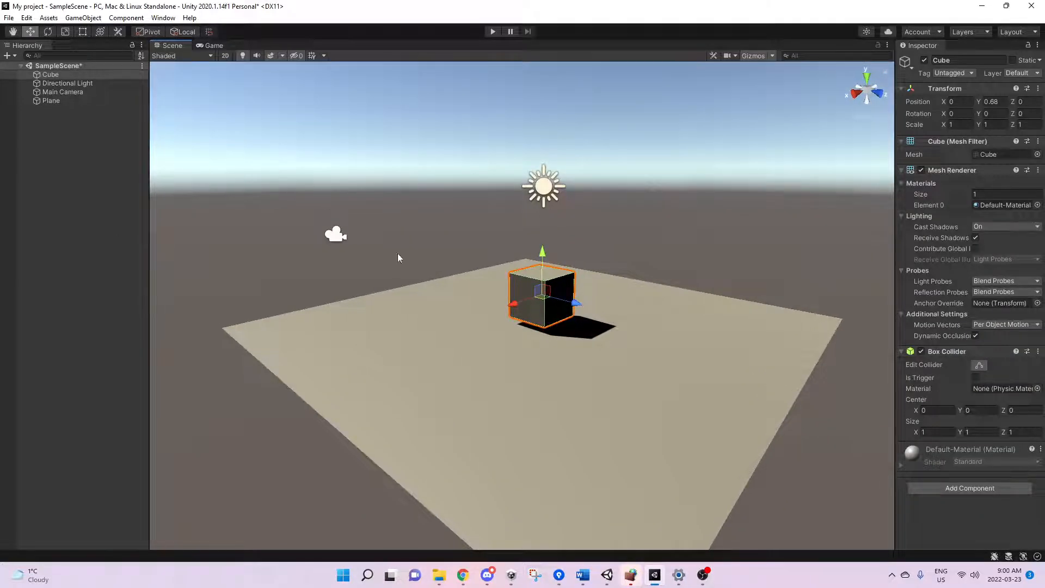
{"action": "left_click_drag", "start_coordinate": [399, 256], "coordinate": [507, 319], "text": "alt"}
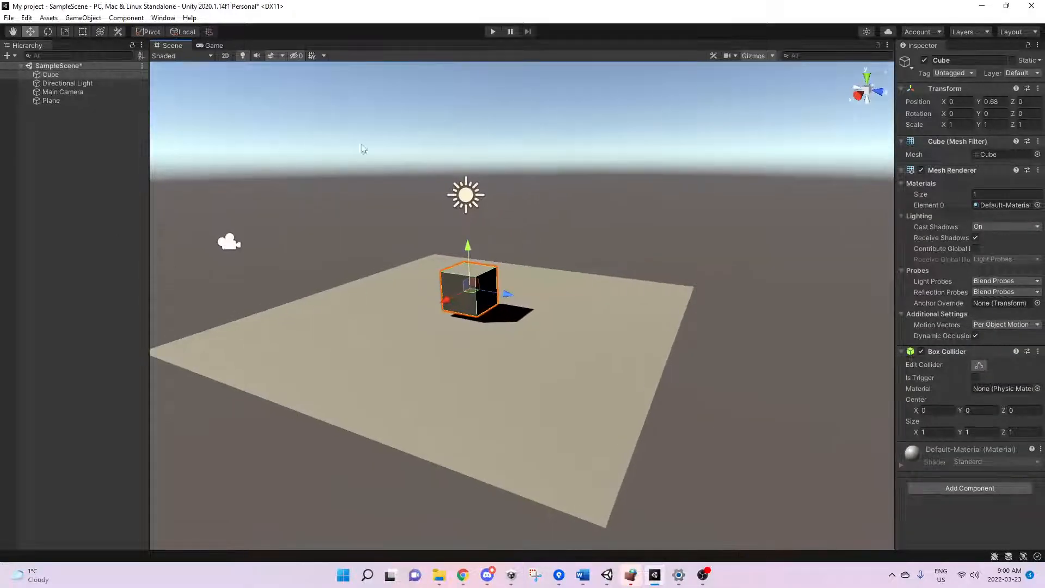
{"action": "left_click_drag", "start_coordinate": [585, 279], "coordinate": [684, 327], "text": "alt"}
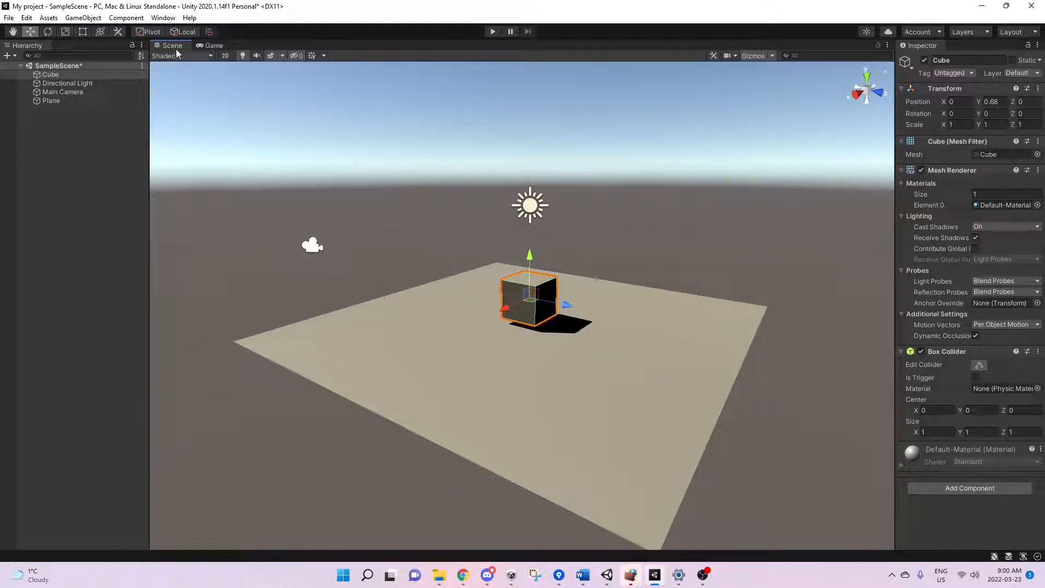
Step: Open the Timeline sequencing window, dock it beneath the Scene view and enlarge it to nearly half the height
{"action": "left_click", "coordinate": [164, 21]}
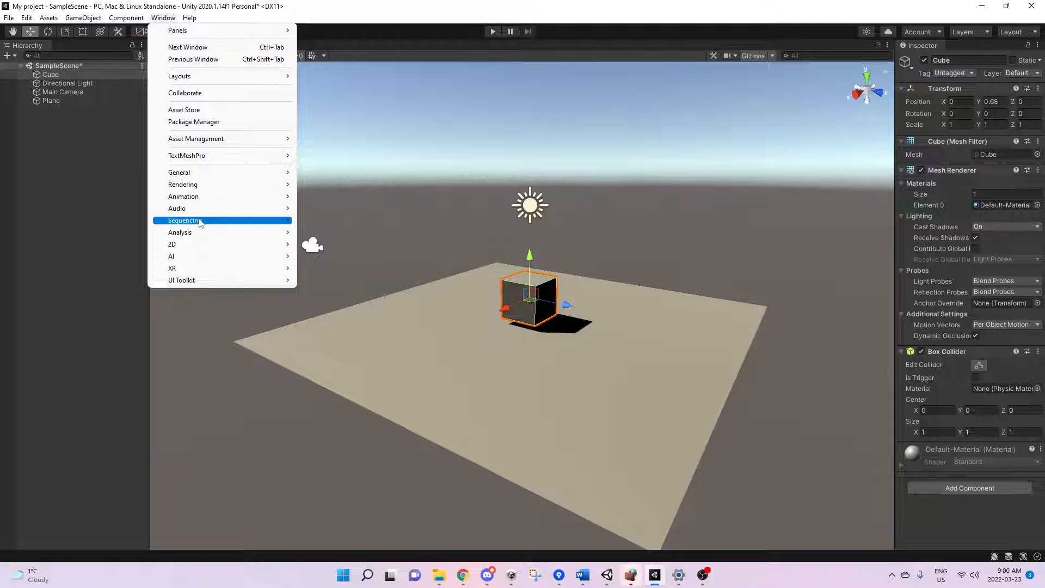
{"action": "mouse_move", "coordinate": [211, 224]}
{"action": "left_click", "coordinate": [353, 220]}
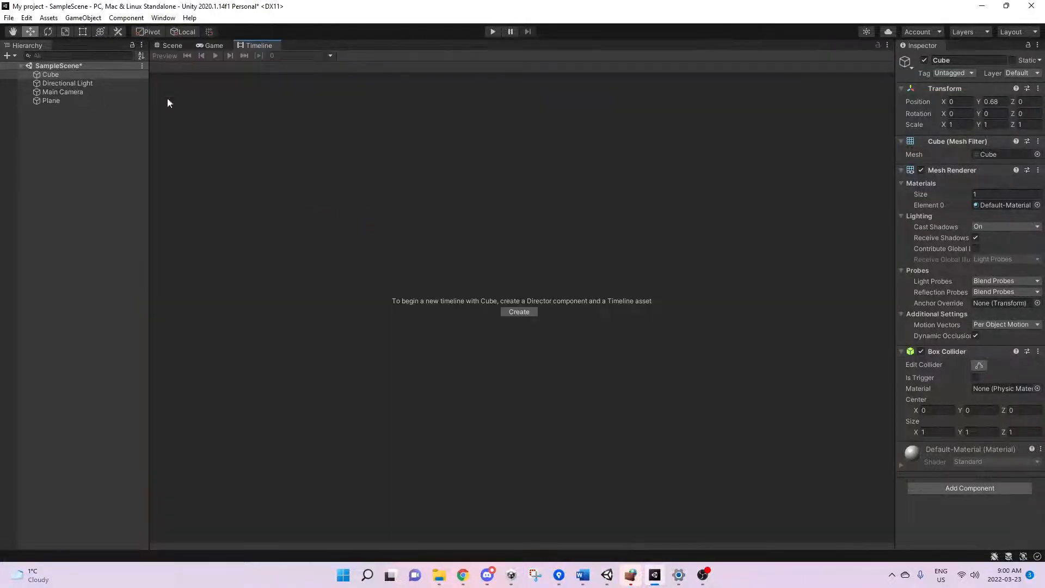
{"action": "left_click_drag", "start_coordinate": [258, 45], "coordinate": [336, 480]}
{"action": "left_click_drag", "start_coordinate": [452, 382], "coordinate": [444, 348]}
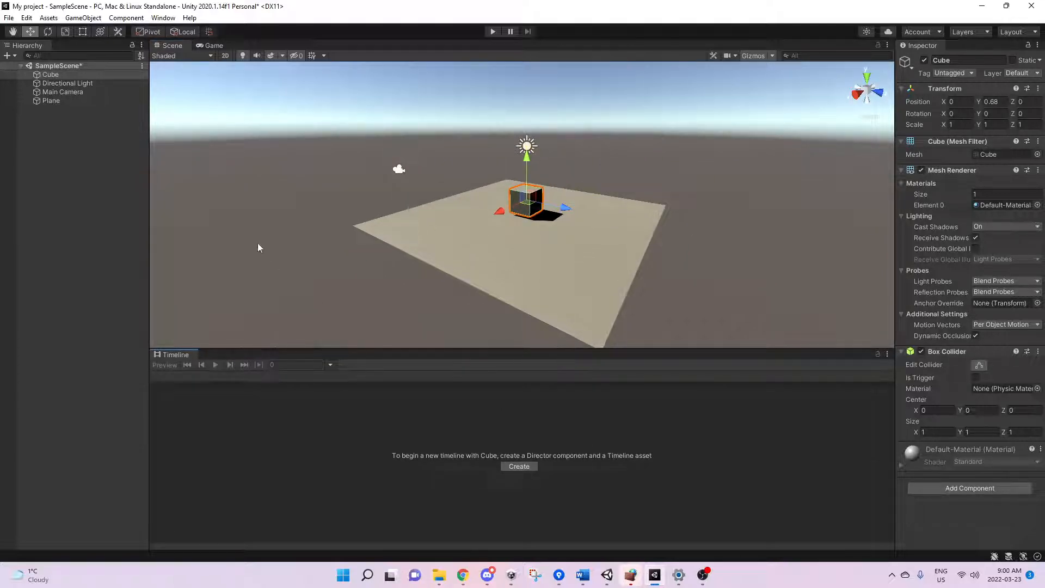
{"action": "left_click", "coordinate": [773, 240]}
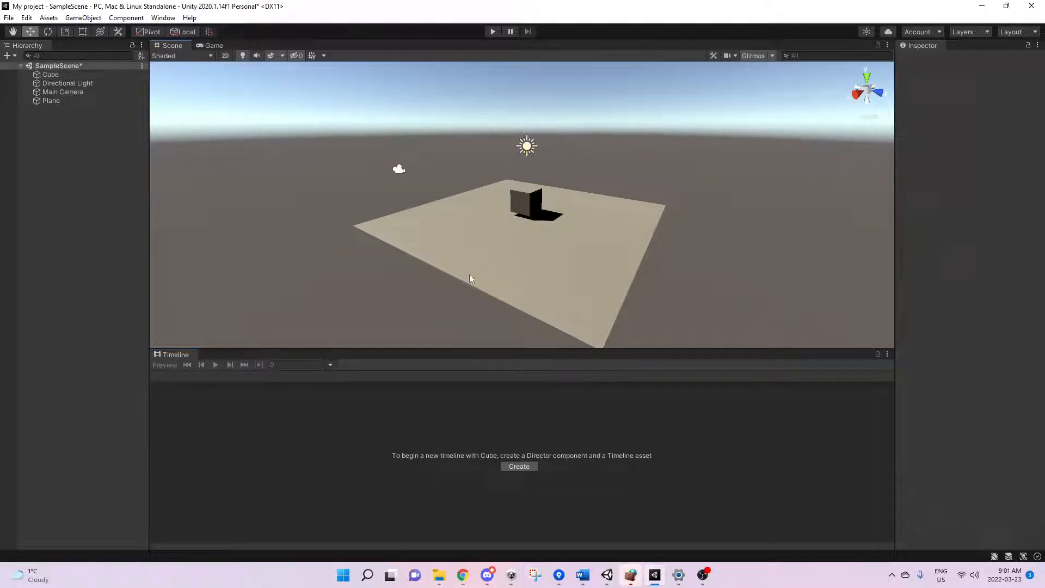
{"action": "left_click", "coordinate": [446, 273]}
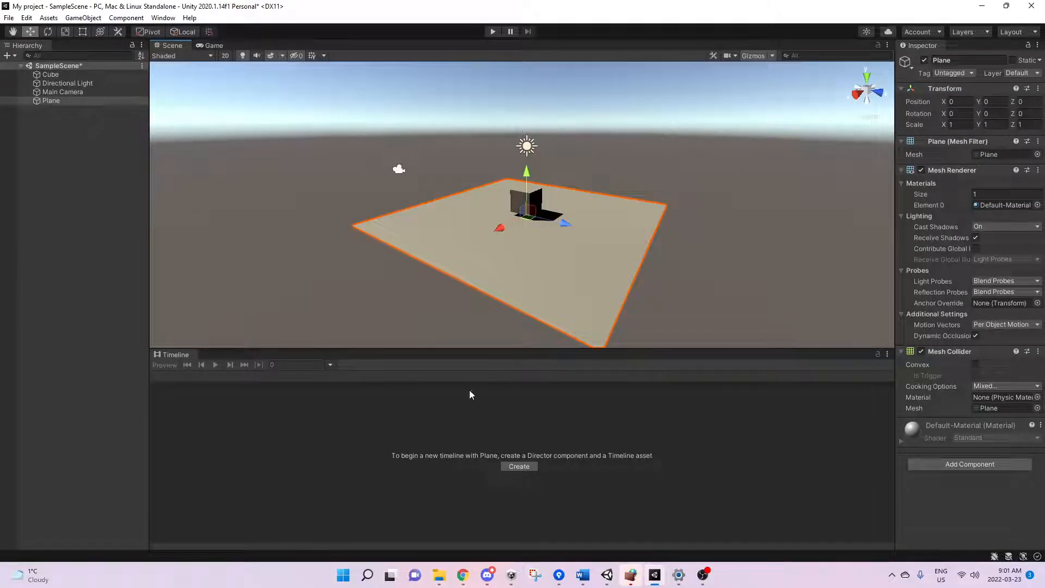
{"action": "scroll", "coordinate": [675, 292], "scroll_direction": "down", "scroll_amount": 4}
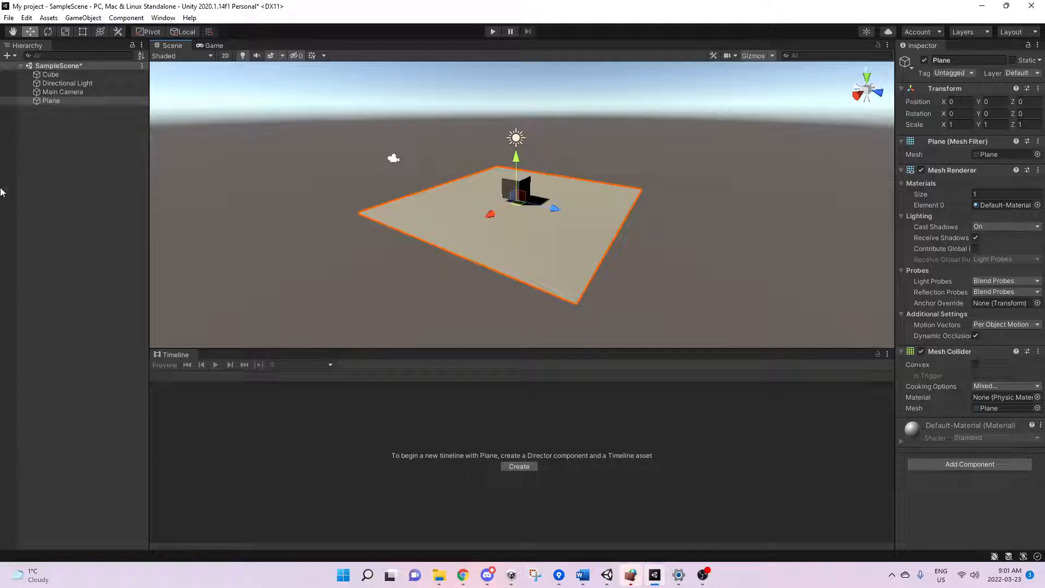
Step: Create an empty game object in the scene and rename it Timeline
{"action": "left_click", "coordinate": [83, 18]}
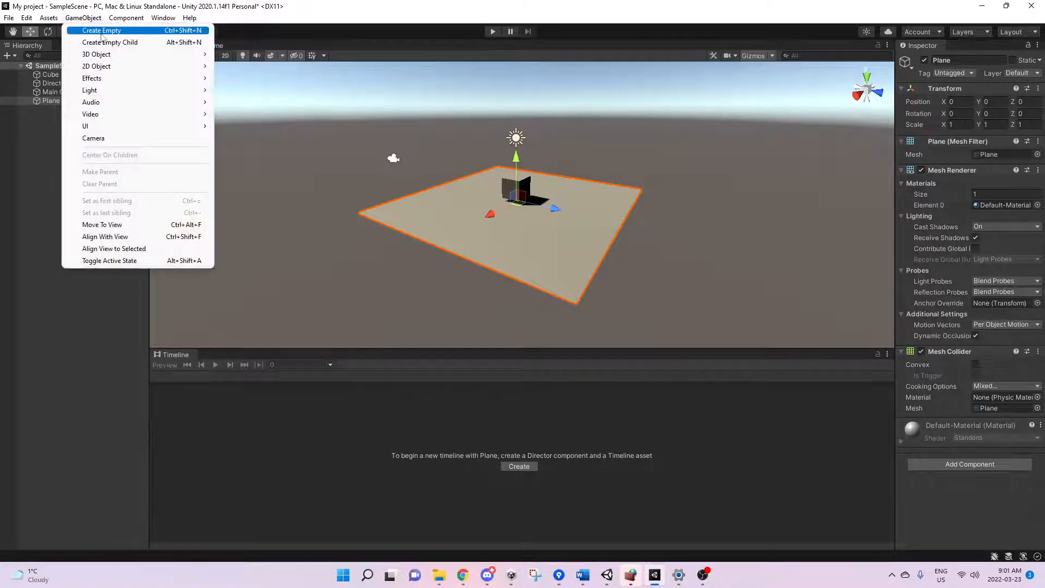
{"action": "left_click", "coordinate": [101, 34]}
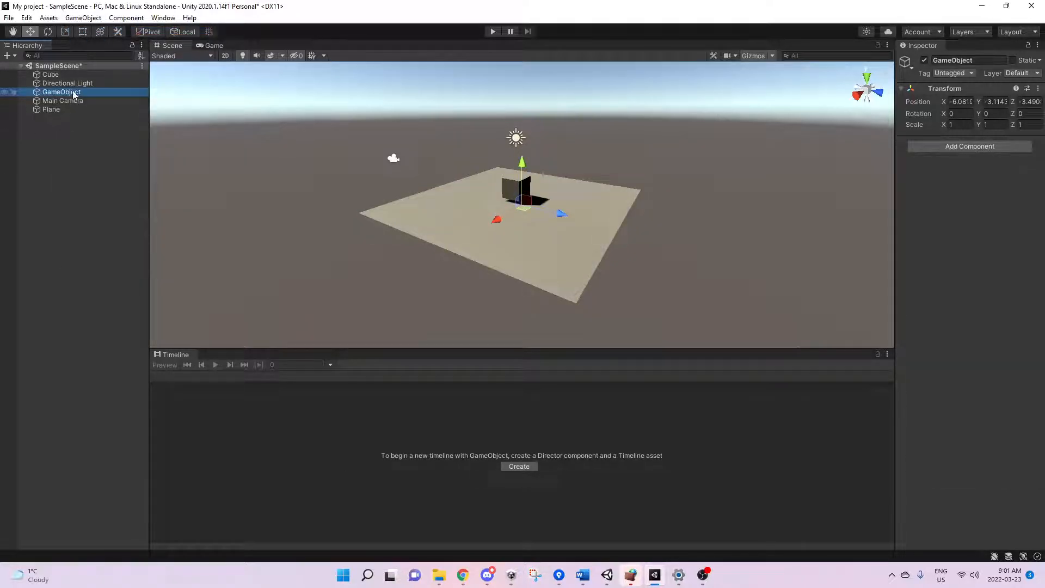
{"action": "type", "text": "Ti"}
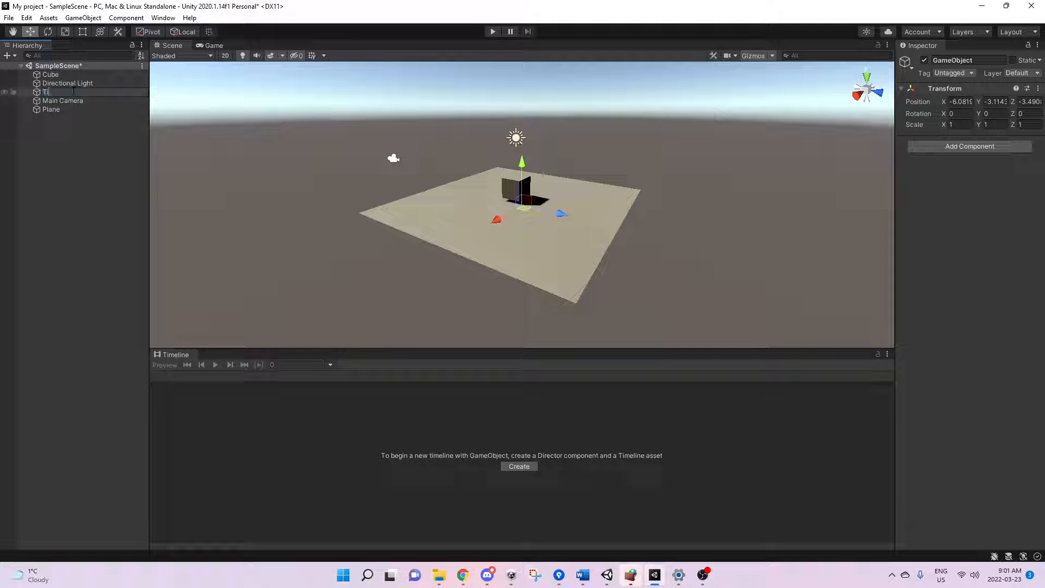
{"action": "type", "text": "meline"}
{"action": "key", "text": "Return"}
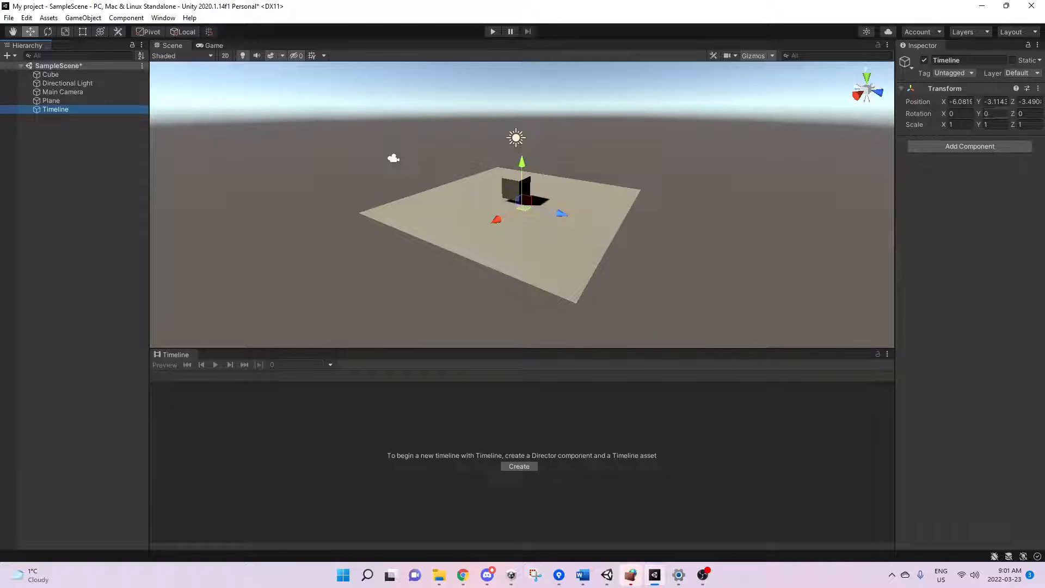
Step: Set the Timeline object's position to X 0, Y 0 and Z 0
{"action": "left_click", "coordinate": [968, 104]}
{"action": "type", "text": "0"}
{"action": "key", "text": "Tab"}
{"action": "type", "text": "0"}
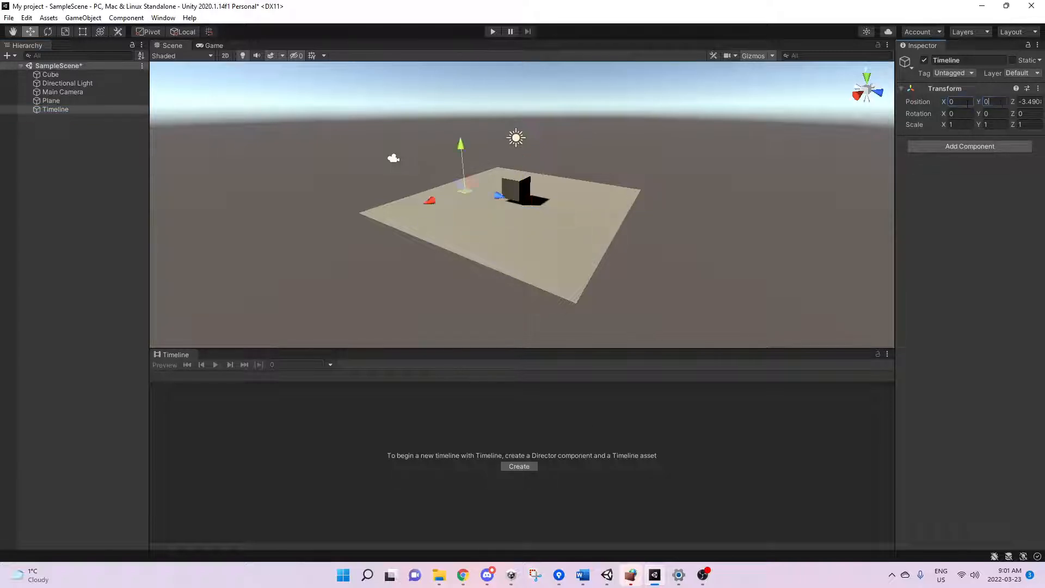
{"action": "key", "text": "Tab"}
{"action": "type", "text": "0"}
{"action": "right_click_drag", "start_coordinate": [722, 275], "coordinate": [713, 278]}
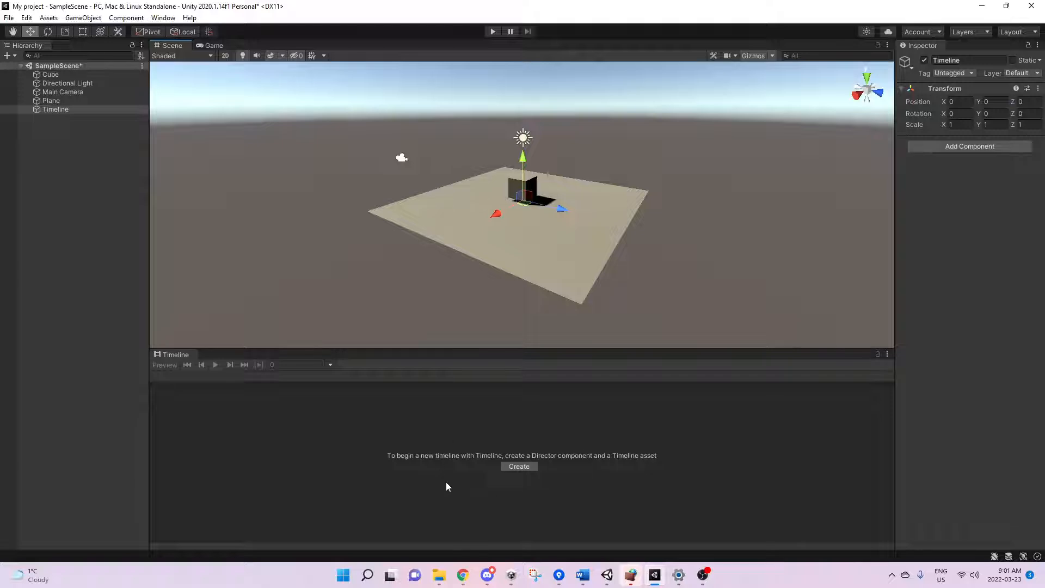
Step: Start creating a timeline asset for the Timeline object and add and open a new folder named Timelines inside Assets
{"action": "left_click", "coordinate": [518, 467]}
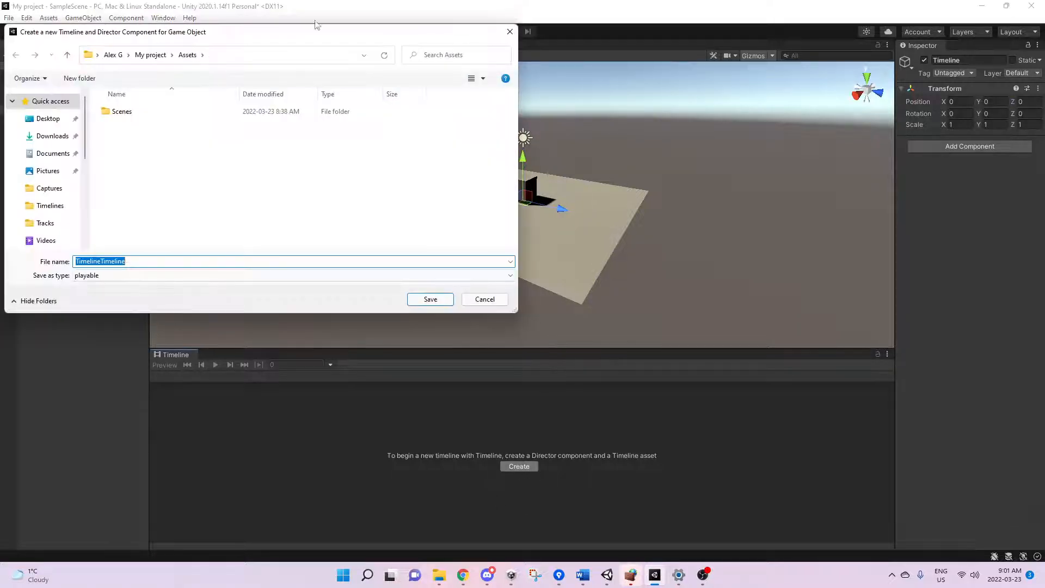
{"action": "left_click", "coordinate": [79, 78]}
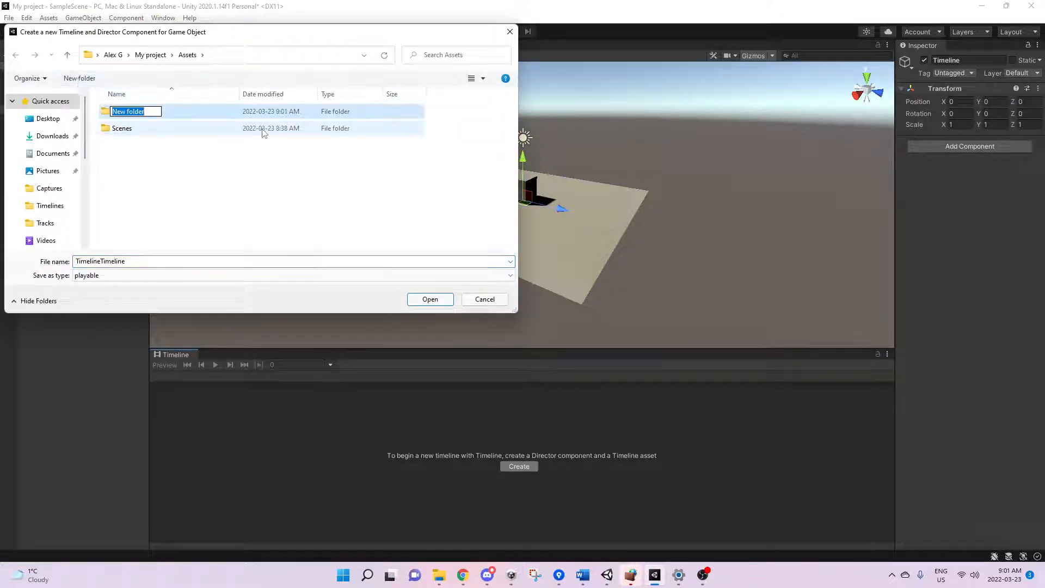
{"action": "type", "text": "Timelines"}
{"action": "key", "text": "Return"}
{"action": "double_click", "coordinate": [262, 130]}
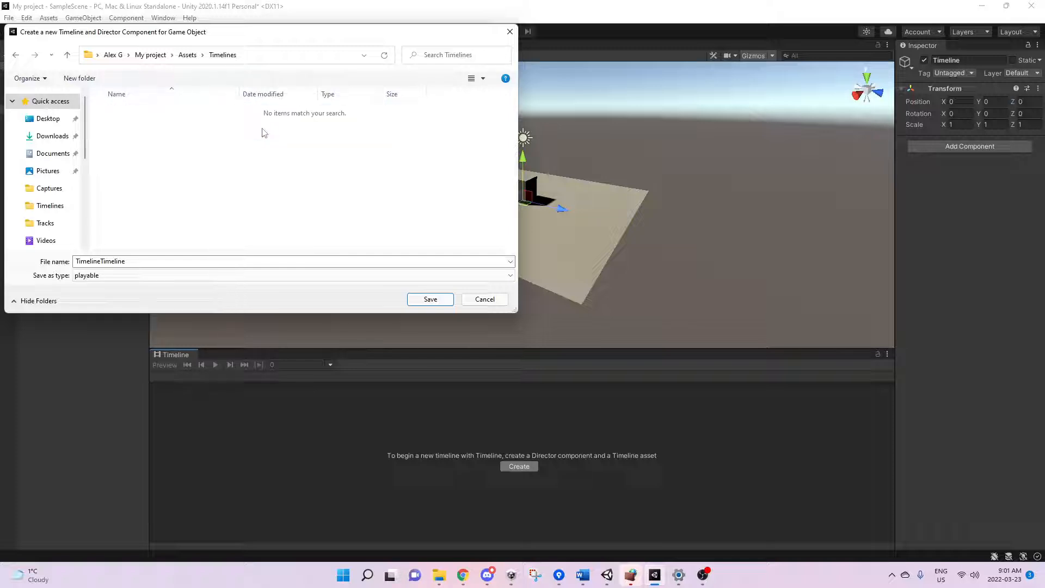
Step: Name the playable asset with the author's first name followed by _Timeline and save it in the Timelines folder
{"action": "left_click", "coordinate": [103, 271]}
{"action": "left_click", "coordinate": [101, 263]}
{"action": "left_click", "coordinate": [100, 262]}
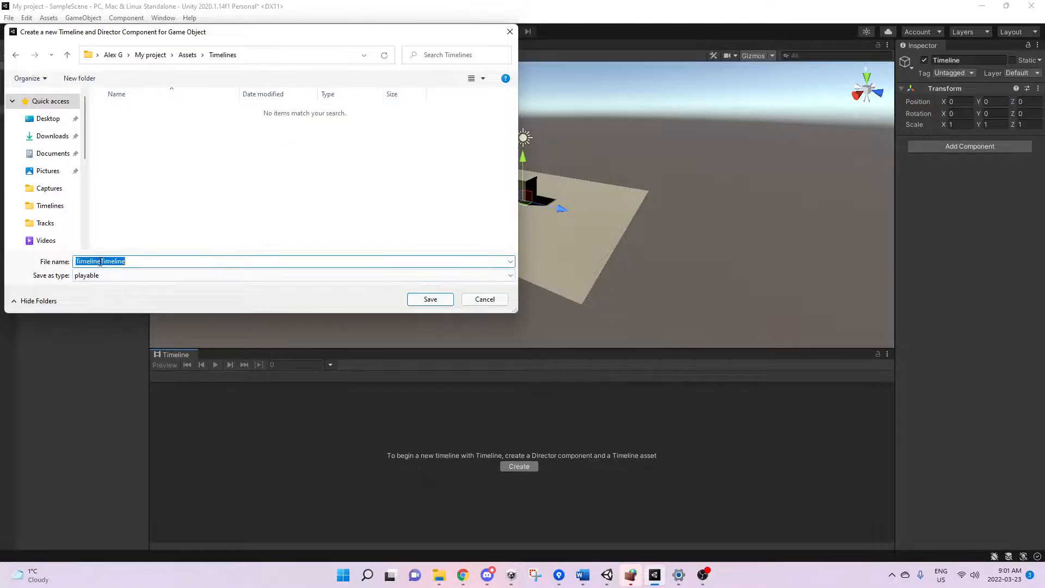
{"action": "left_click", "coordinate": [100, 261]}
{"action": "left_click_drag", "start_coordinate": [101, 262], "coordinate": [70, 260]}
{"action": "type", "text": "Alex_"}
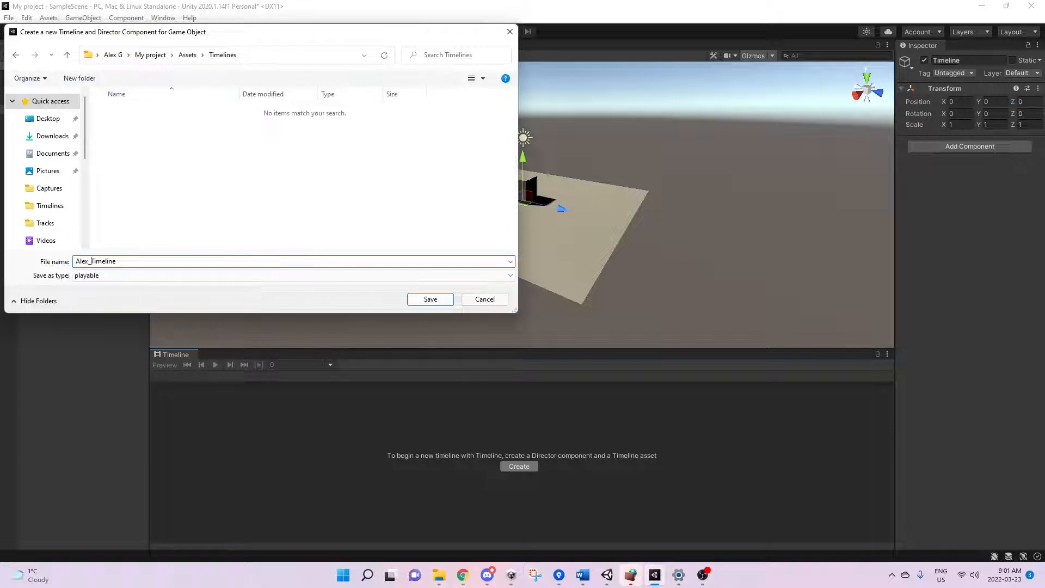
{"action": "left_click", "coordinate": [430, 299]}
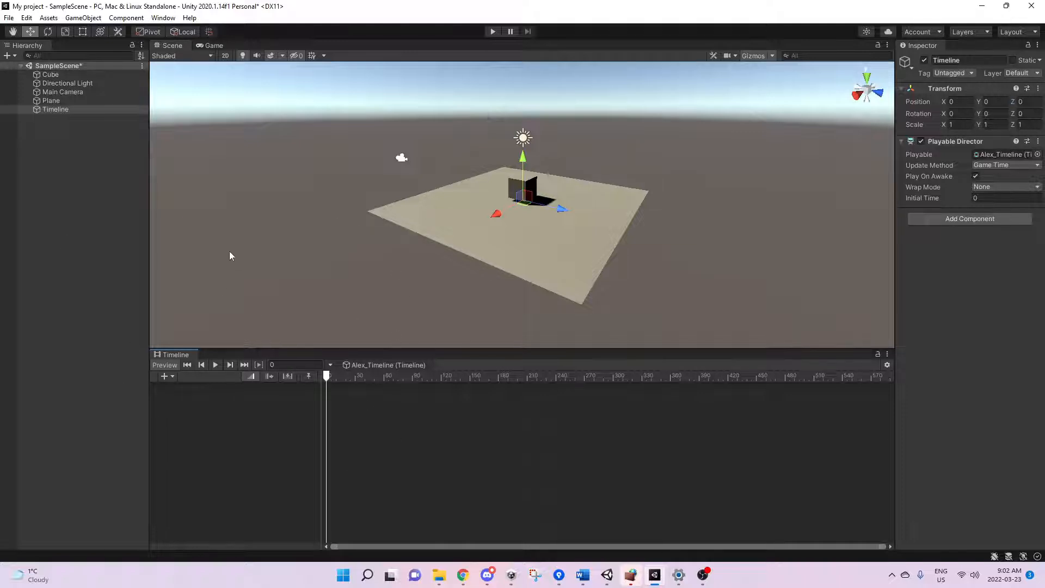
Step: Select the Plane, the Cube and finally the Timeline object to compare what the Timeline window displays for each
{"action": "left_click", "coordinate": [205, 219]}
{"action": "left_click", "coordinate": [103, 217]}
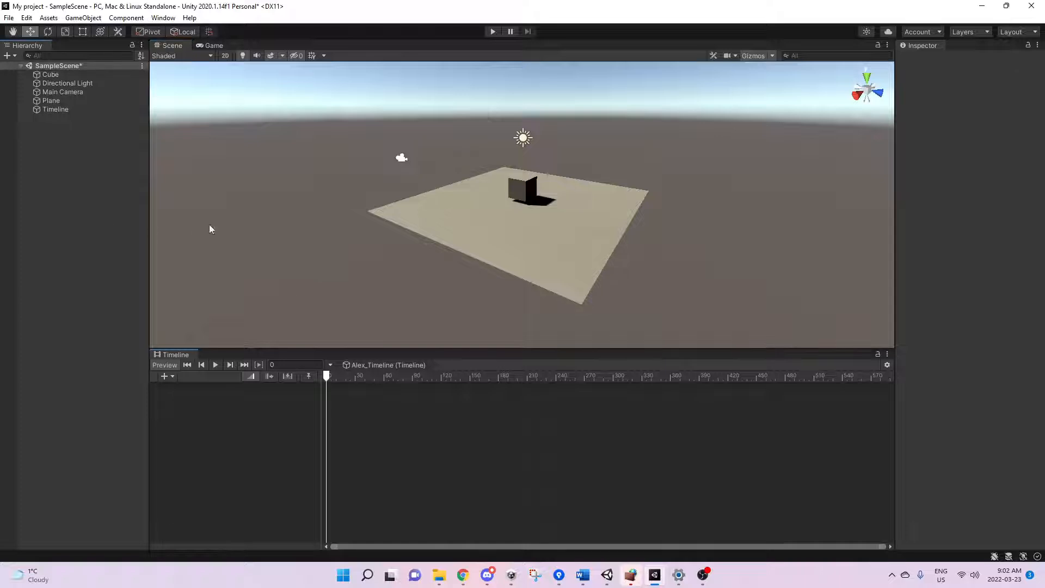
{"action": "left_click", "coordinate": [573, 295]}
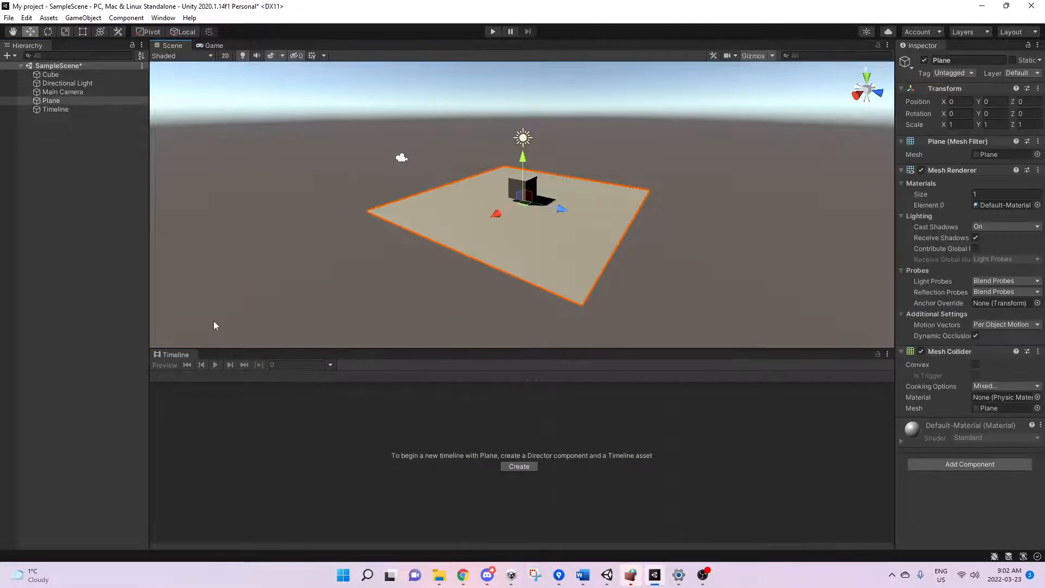
{"action": "left_click", "coordinate": [238, 247]}
{"action": "left_click", "coordinate": [493, 217]}
{"action": "left_click", "coordinate": [532, 184]}
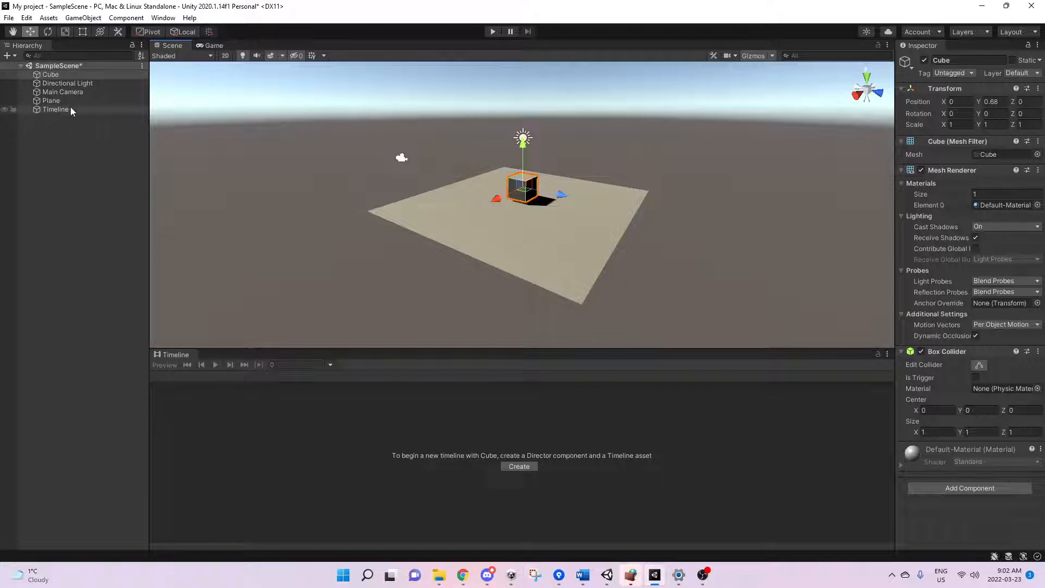
{"action": "left_click", "coordinate": [50, 110]}
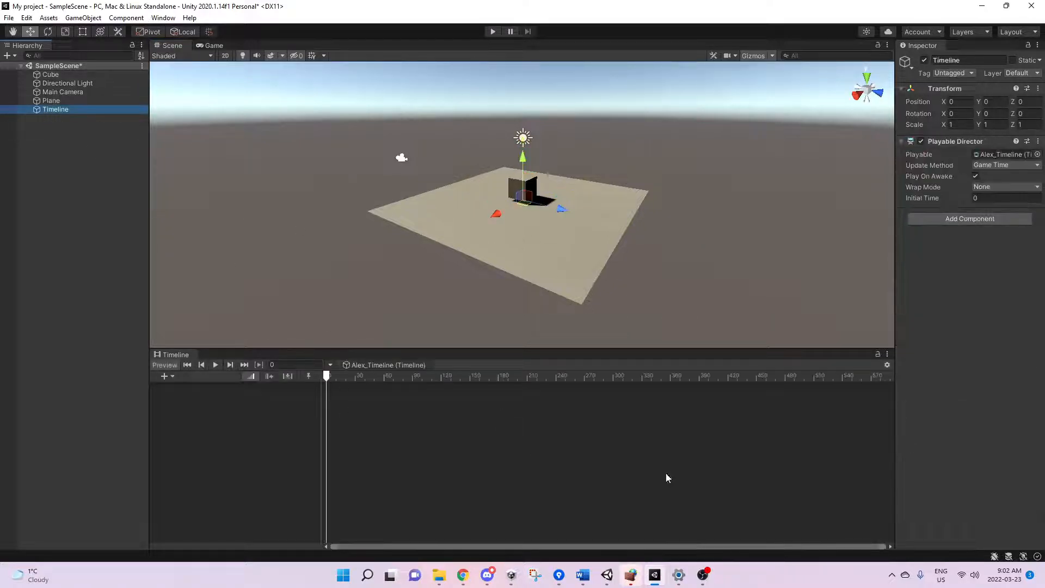
Step: Lock the Timeline window to the Timeline object's asset and test the lock by selecting the Plane, Timeline and Cube objects
{"action": "left_click", "coordinate": [878, 354]}
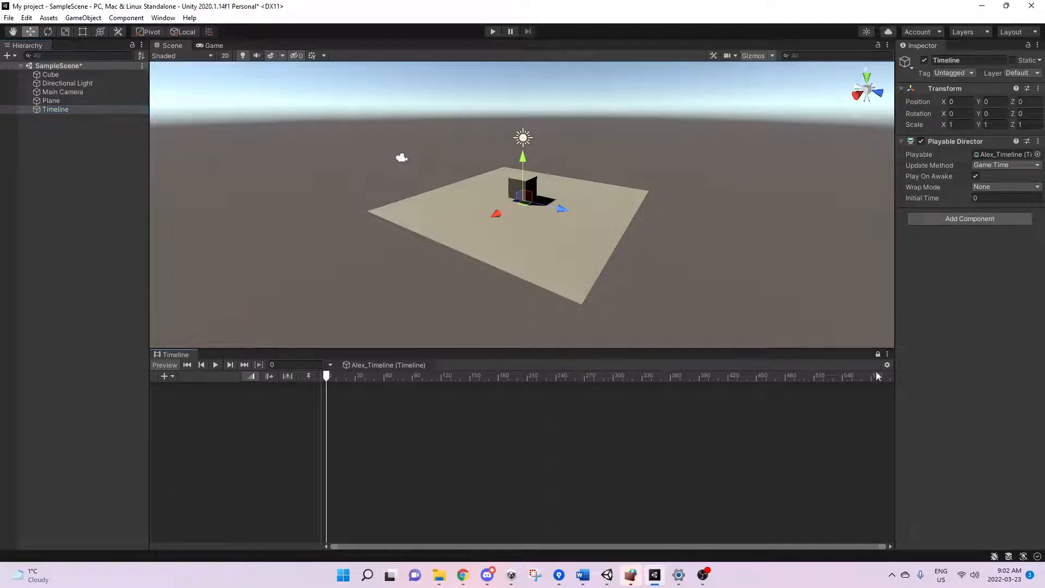
{"action": "left_click", "coordinate": [531, 210]}
{"action": "left_click", "coordinate": [528, 186]}
{"action": "left_click", "coordinate": [589, 231]}
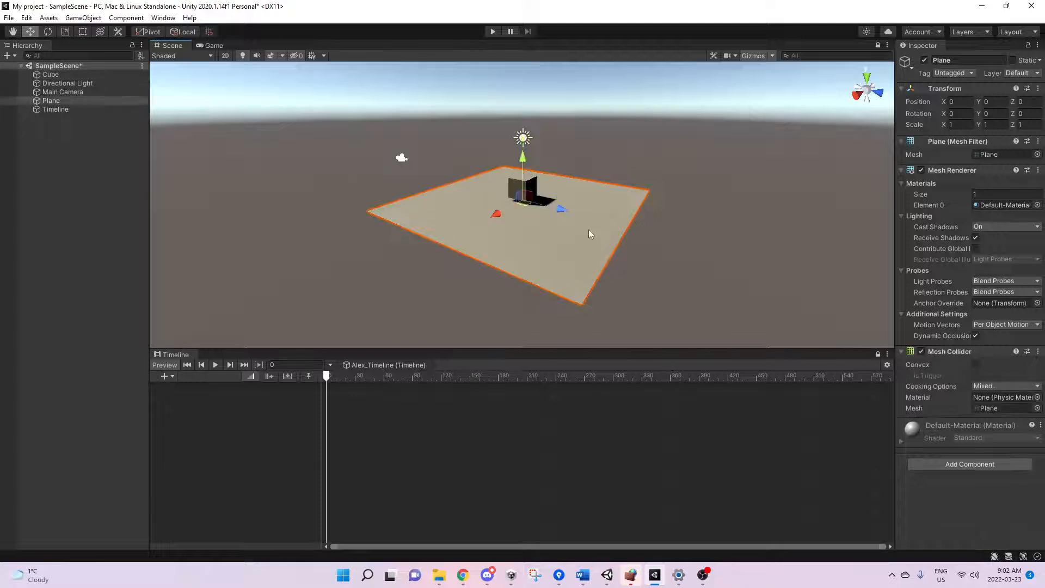
{"action": "left_click", "coordinate": [515, 189]}
{"action": "left_click", "coordinate": [523, 240]}
{"action": "left_click", "coordinate": [654, 288]}
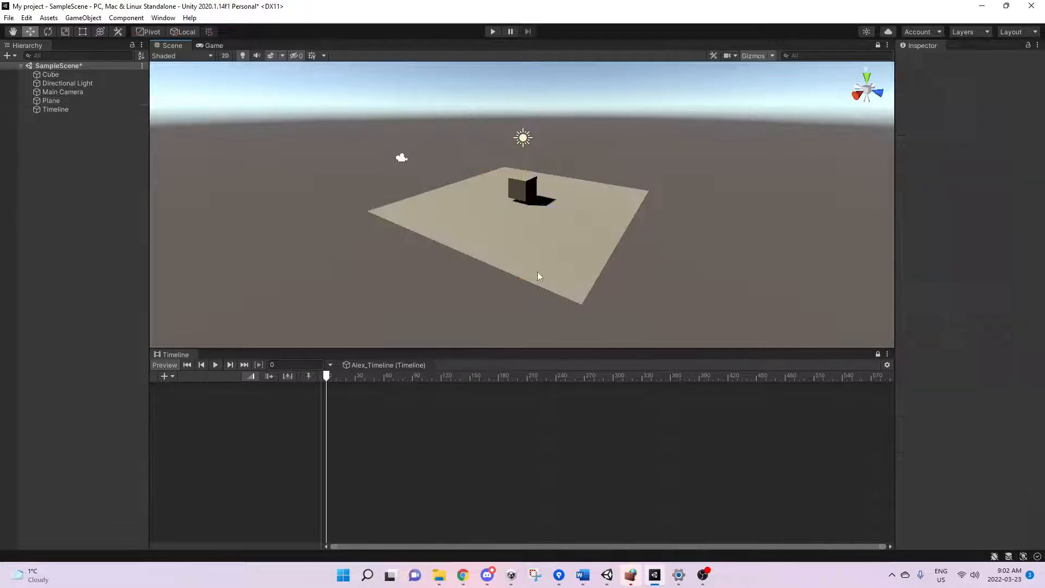
{"action": "left_click", "coordinate": [537, 272]}
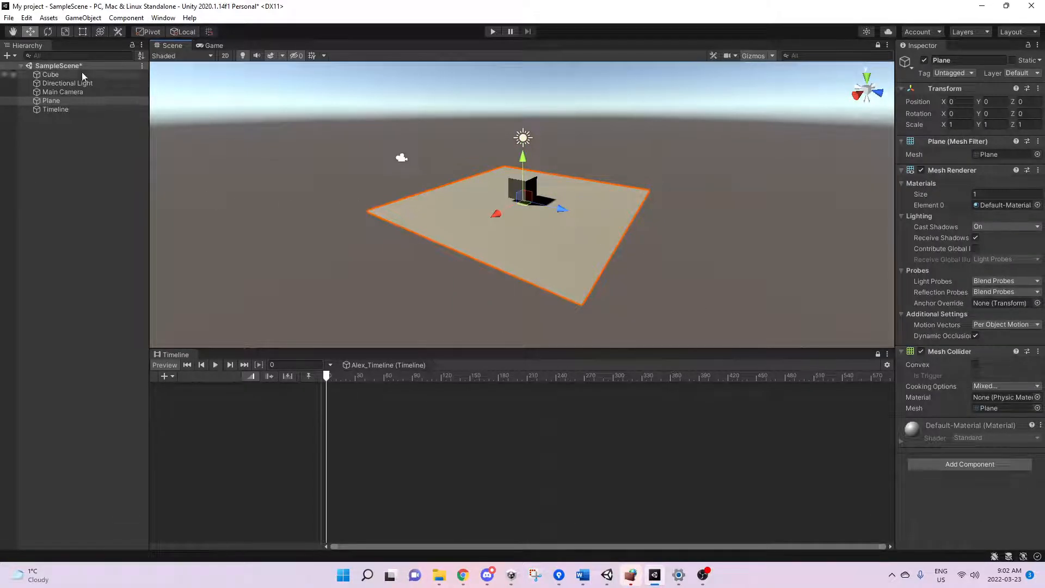
{"action": "left_click", "coordinate": [56, 110]}
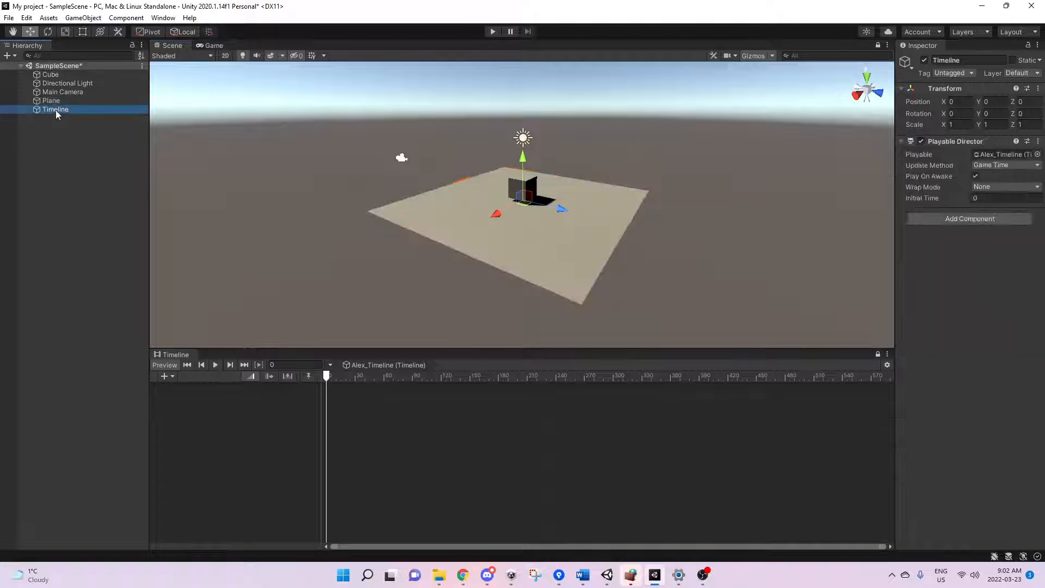
{"action": "left_click", "coordinate": [505, 180]}
{"action": "left_click", "coordinate": [512, 182]}
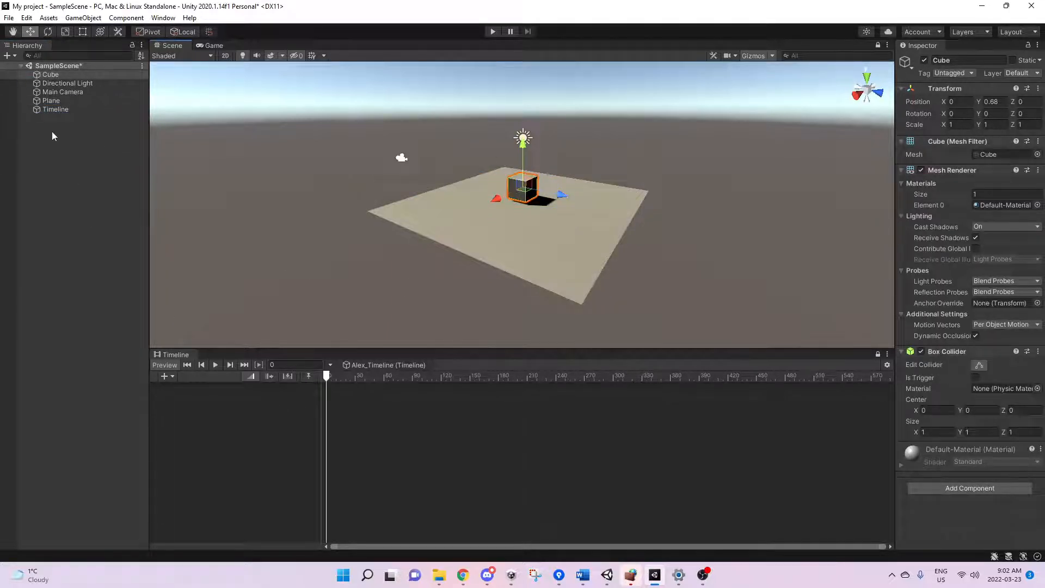
Step: Add an animation track for the Cube to the timeline and look over its Animator component
{"action": "left_click_drag", "start_coordinate": [50, 78], "coordinate": [232, 407]}
{"action": "left_click_drag", "start_coordinate": [290, 433], "coordinate": [261, 442]}
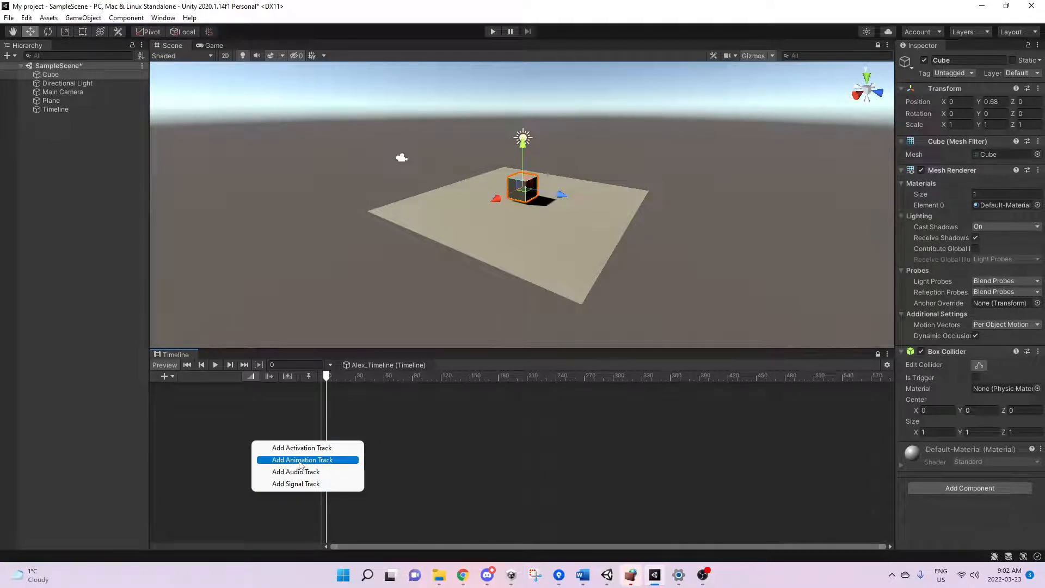
{"action": "left_click", "coordinate": [300, 462]}
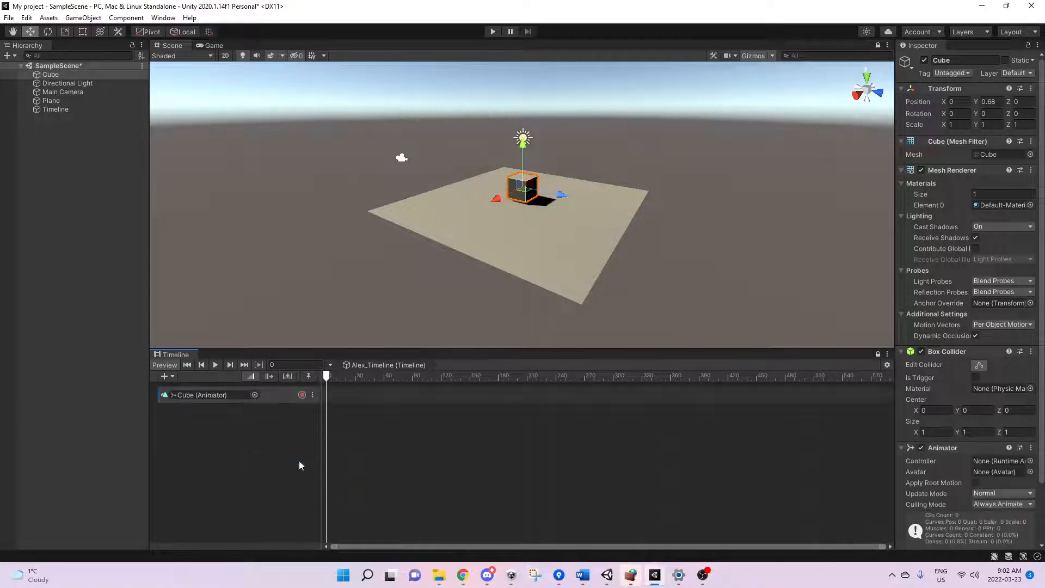
{"action": "scroll", "coordinate": [956, 419], "scroll_direction": "down", "scroll_amount": 3}
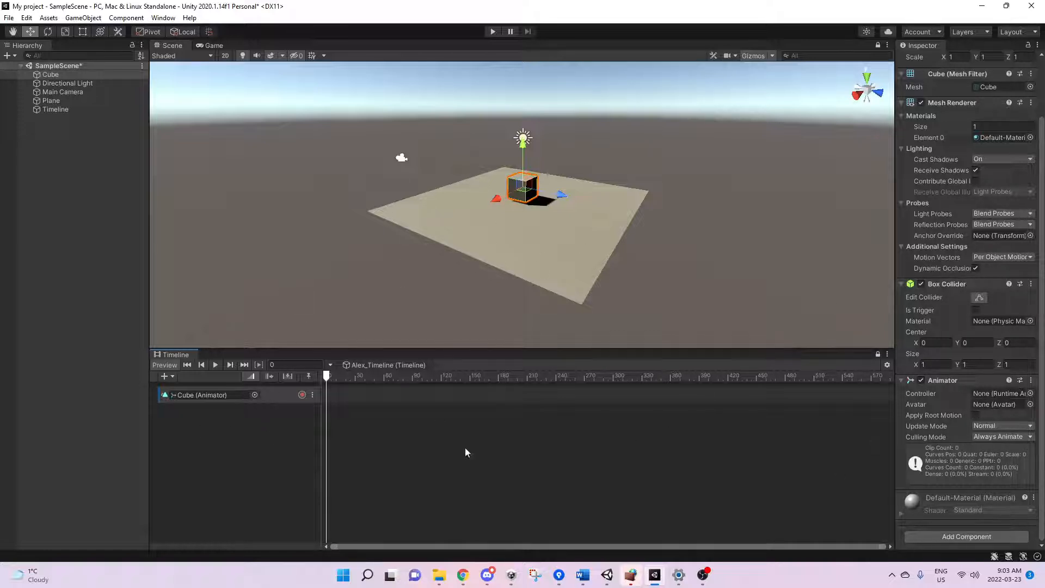
Step: Switch the timeline ruler's units from frames to seconds
{"action": "left_click_drag", "start_coordinate": [327, 376], "coordinate": [302, 403]}
{"action": "left_click", "coordinate": [887, 364]}
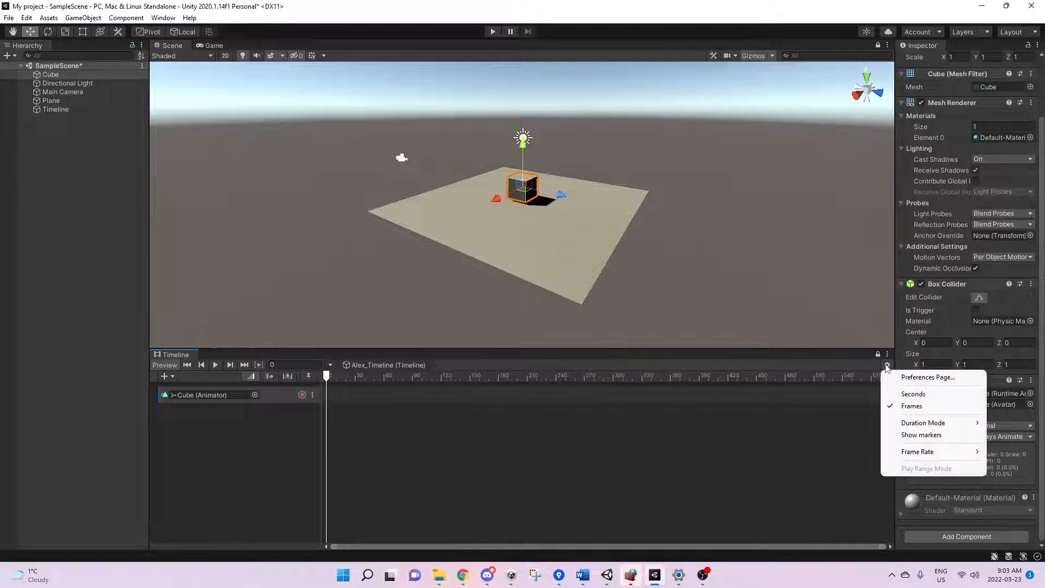
{"action": "left_click", "coordinate": [910, 394]}
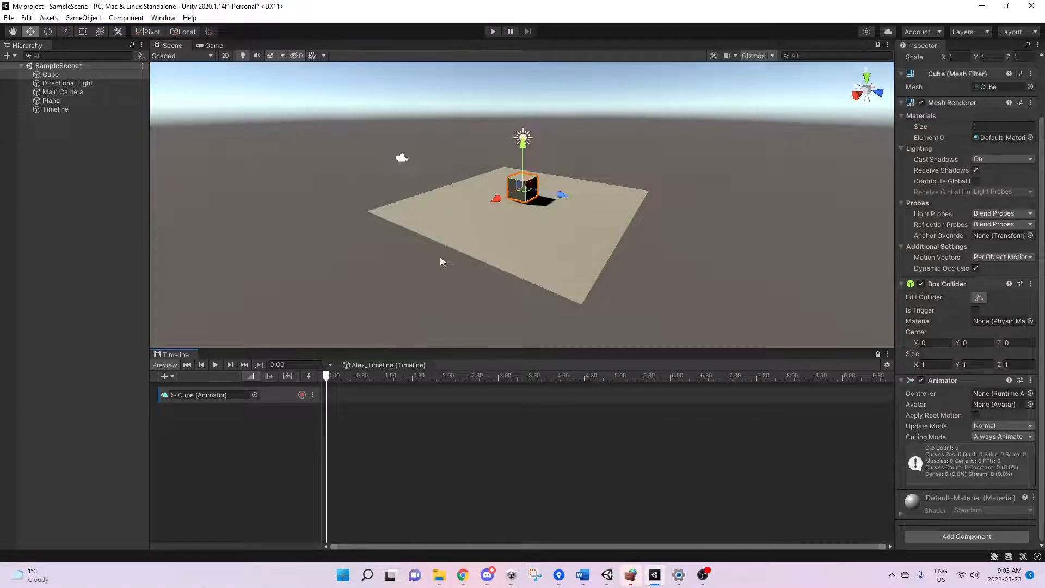
Step: Start recording on the Cube's animation track and shift the Cube to about X 0.18 to set a position keyframe at 0:00
{"action": "right_click_drag", "start_coordinate": [440, 257], "coordinate": [485, 233]}
{"action": "key", "text": "w"}
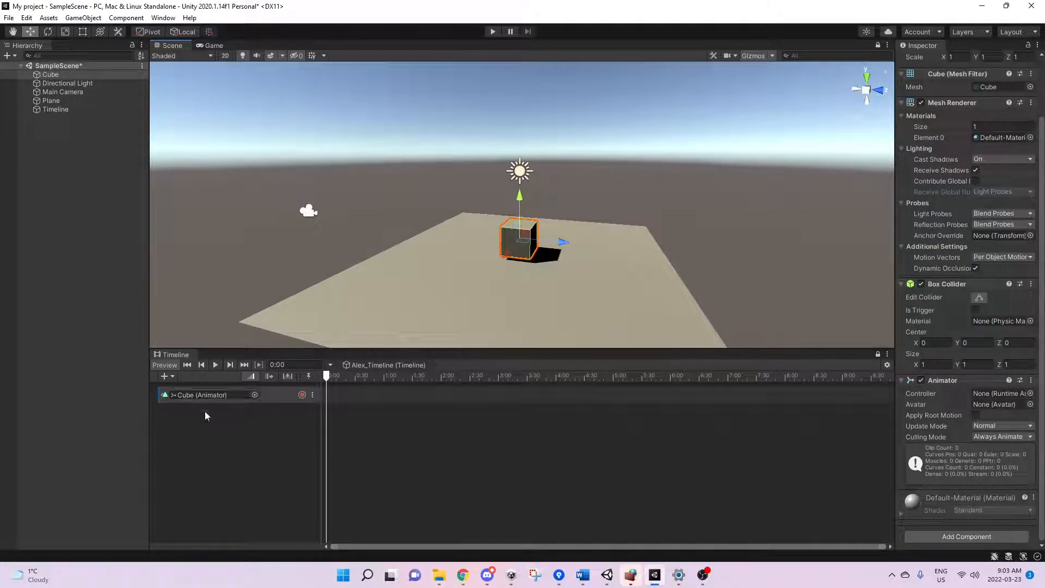
{"action": "left_click", "coordinate": [303, 395]}
{"action": "left_click_drag", "start_coordinate": [642, 260], "coordinate": [534, 280], "text": "alt"}
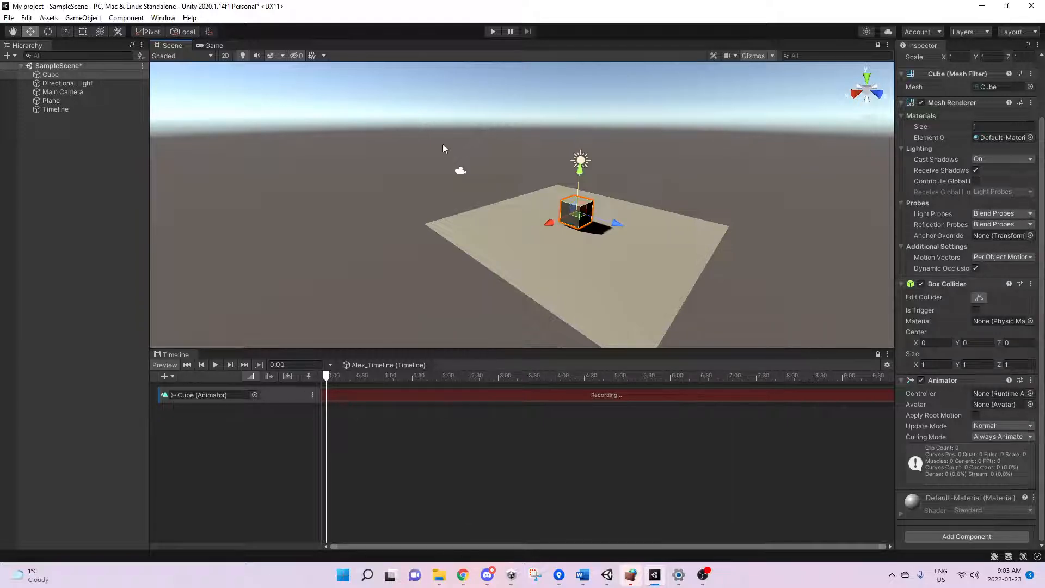
{"action": "key", "text": "f"}
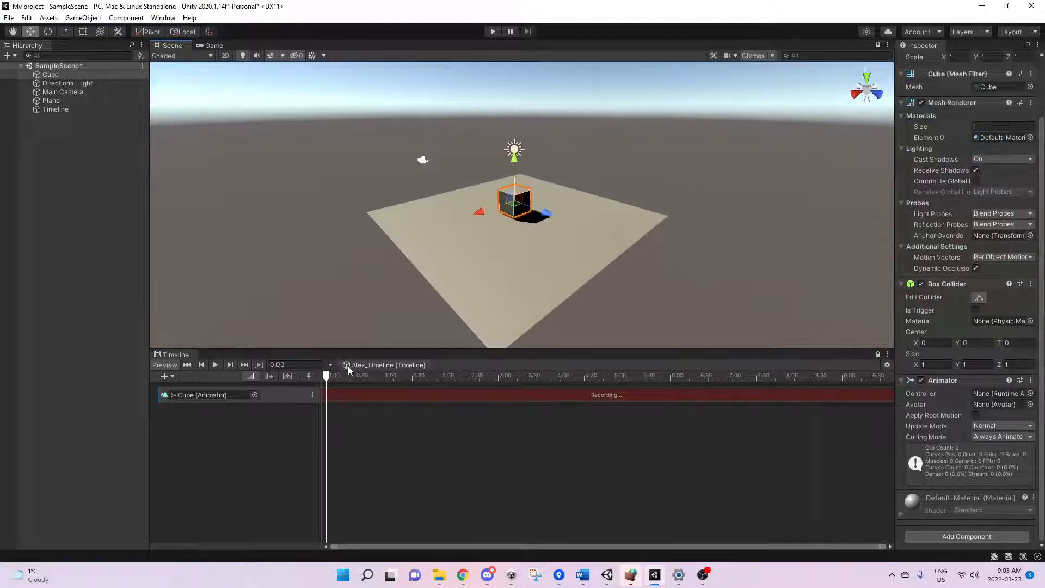
{"action": "left_click_drag", "start_coordinate": [478, 216], "coordinate": [476, 212]}
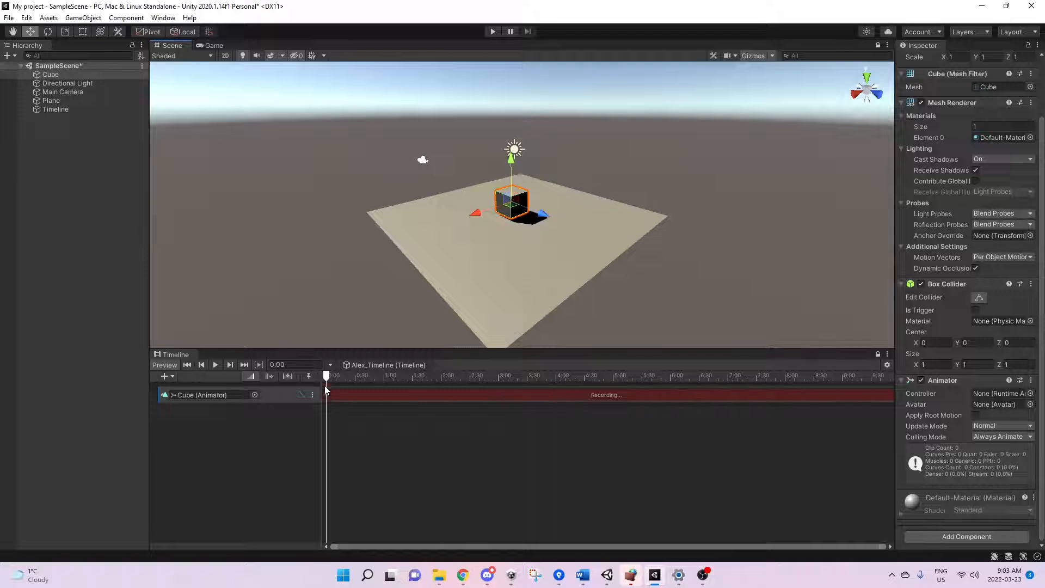
Step: Show the Cube track's curves to look over its animated Position values, and hide them again
{"action": "left_click", "coordinate": [302, 395]}
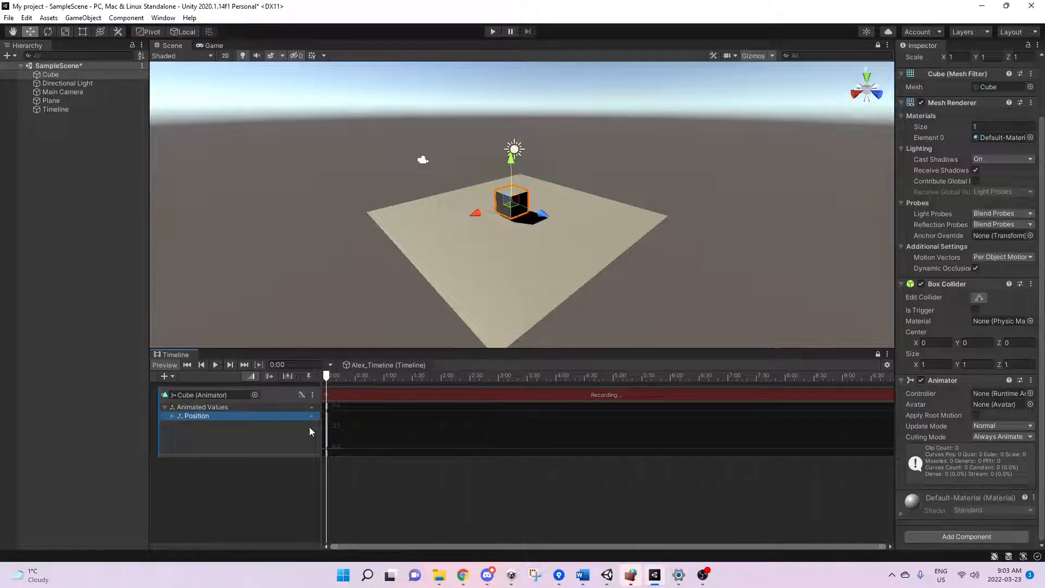
{"action": "left_click", "coordinate": [202, 409]}
{"action": "left_click", "coordinate": [302, 396]}
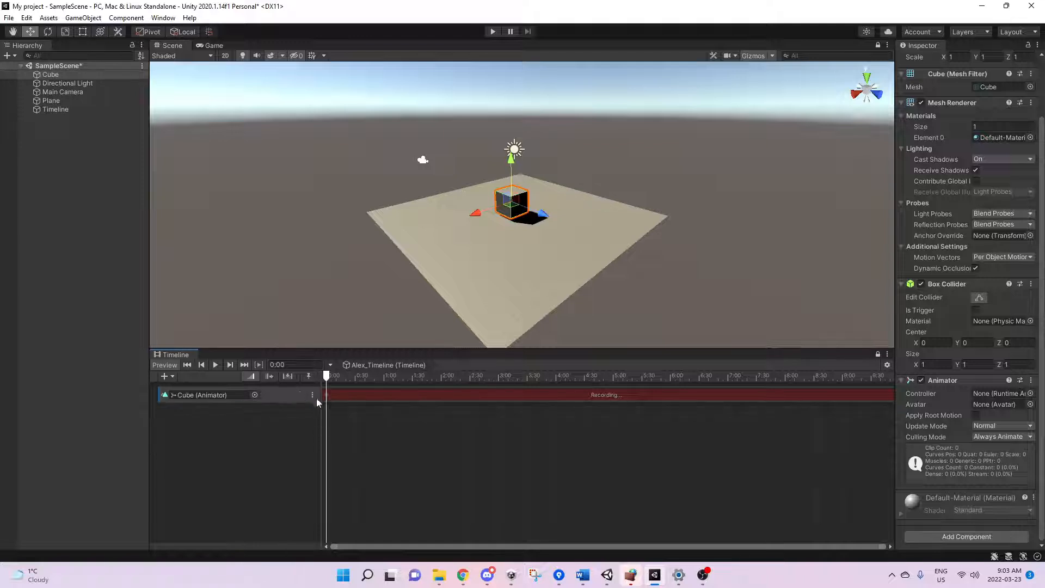
Step: Record Cube position keyframes at 0:30, 1:01, 1:30 and 2:00, moving the Cube around the plane at each time
{"action": "left_click_drag", "start_coordinate": [333, 376], "coordinate": [356, 375]}
{"action": "left_click_drag", "start_coordinate": [486, 214], "coordinate": [523, 273]}
{"action": "left_click", "coordinate": [381, 376]}
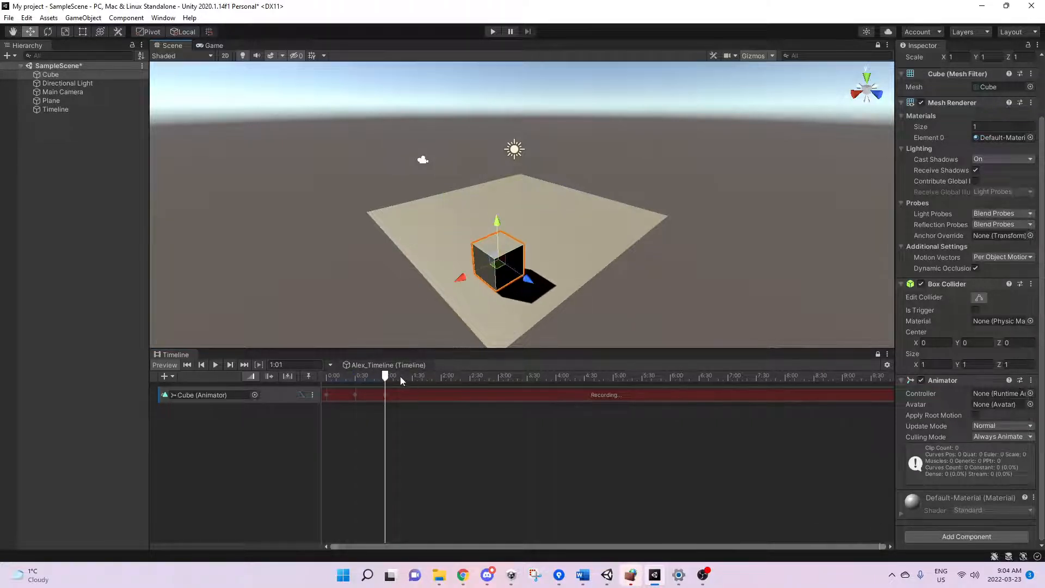
{"action": "left_click_drag", "start_coordinate": [400, 377], "coordinate": [412, 379]}
{"action": "left_click_drag", "start_coordinate": [460, 279], "coordinate": [558, 228]}
{"action": "left_click_drag", "start_coordinate": [419, 377], "coordinate": [442, 376]}
{"action": "left_click_drag", "start_coordinate": [623, 240], "coordinate": [553, 223]}
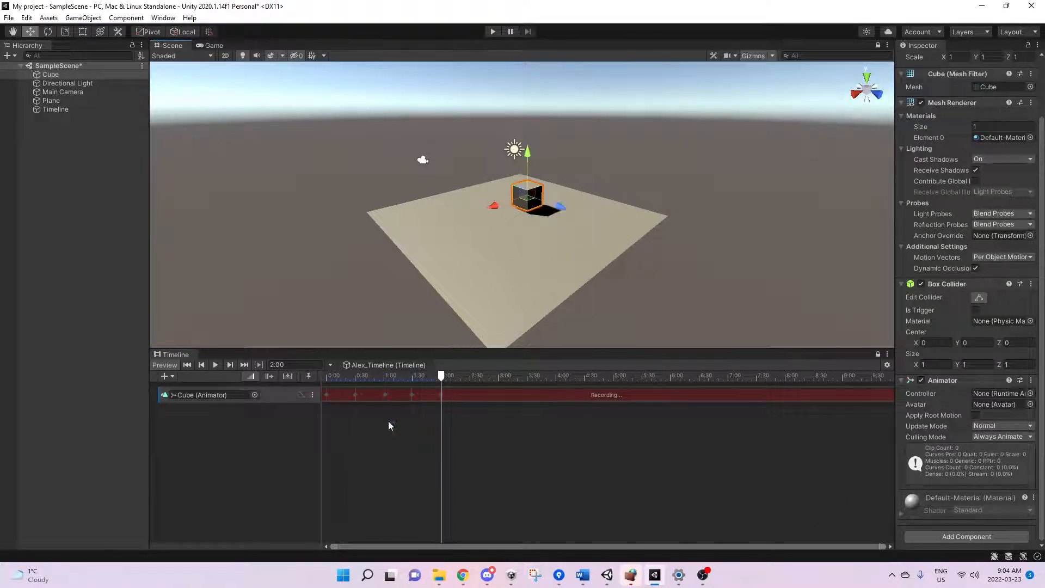
Step: Scrub through and play the recorded Cube animation, and return the playhead to 0:00
{"action": "left_click_drag", "start_coordinate": [442, 377], "coordinate": [360, 388]}
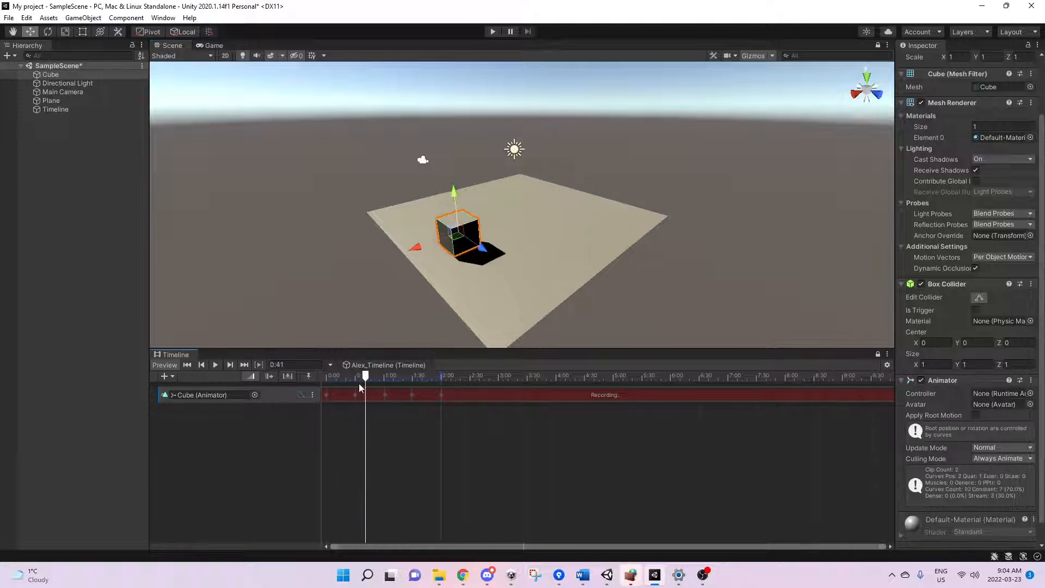
{"action": "left_click", "coordinate": [221, 367]}
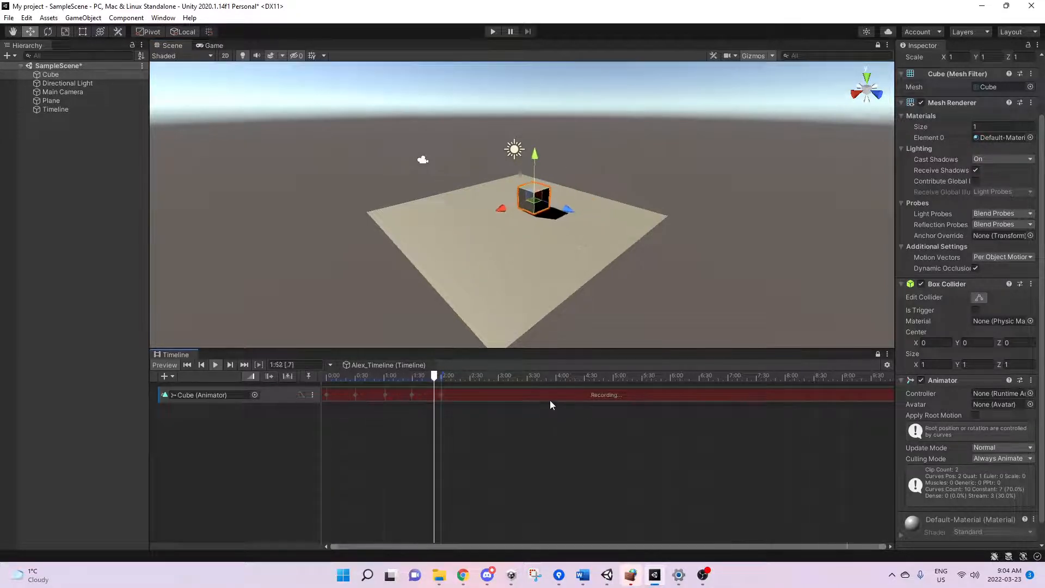
{"action": "left_click_drag", "start_coordinate": [330, 377], "coordinate": [323, 404]}
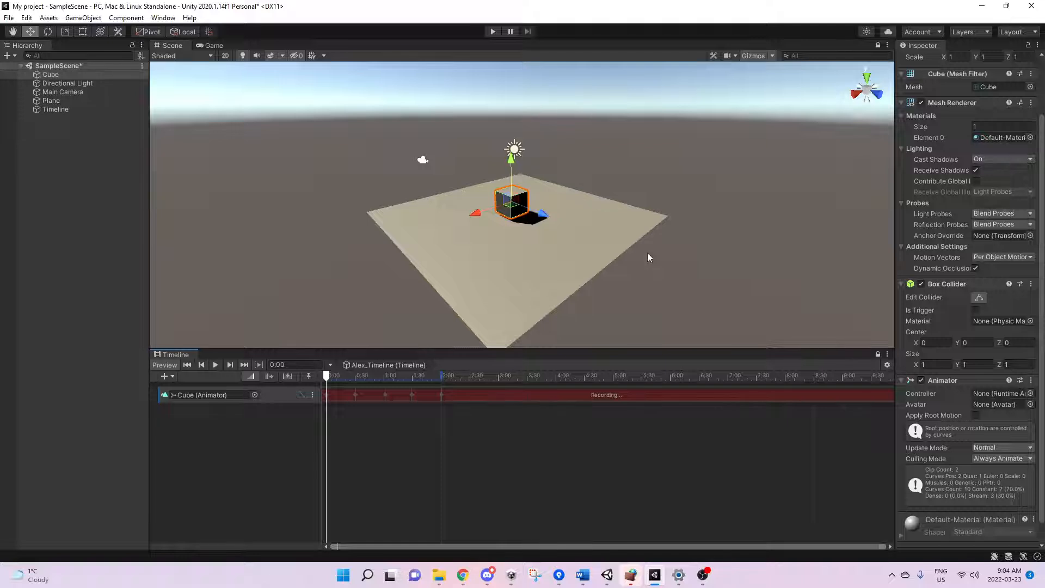
Step: Stop recording on the Cube's animation track
{"action": "right_click_drag", "start_coordinate": [694, 268], "coordinate": [771, 247]}
{"action": "key", "text": "w"}
{"action": "key", "text": "s"}
{"action": "key", "text": "w"}
{"action": "right_click_drag", "start_coordinate": [594, 216], "coordinate": [613, 206]}
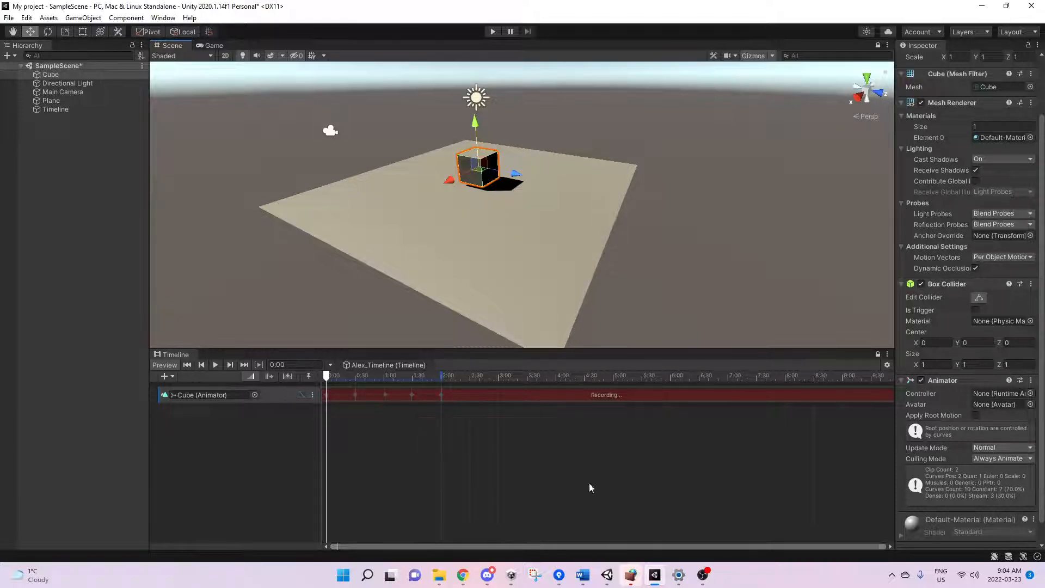
{"action": "right_click_drag", "start_coordinate": [669, 201], "coordinate": [644, 245]}
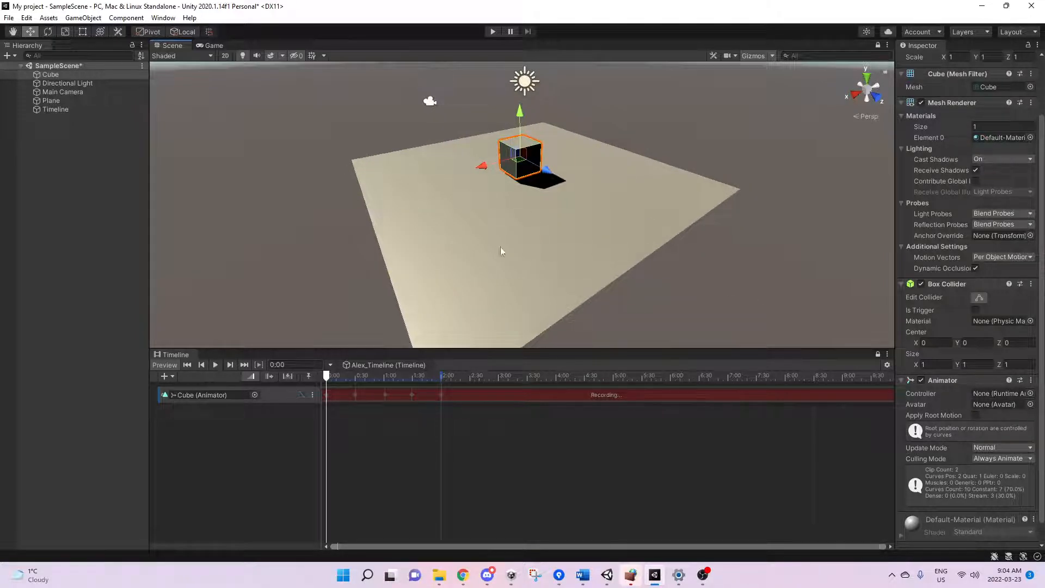
{"action": "left_click", "coordinate": [292, 395]}
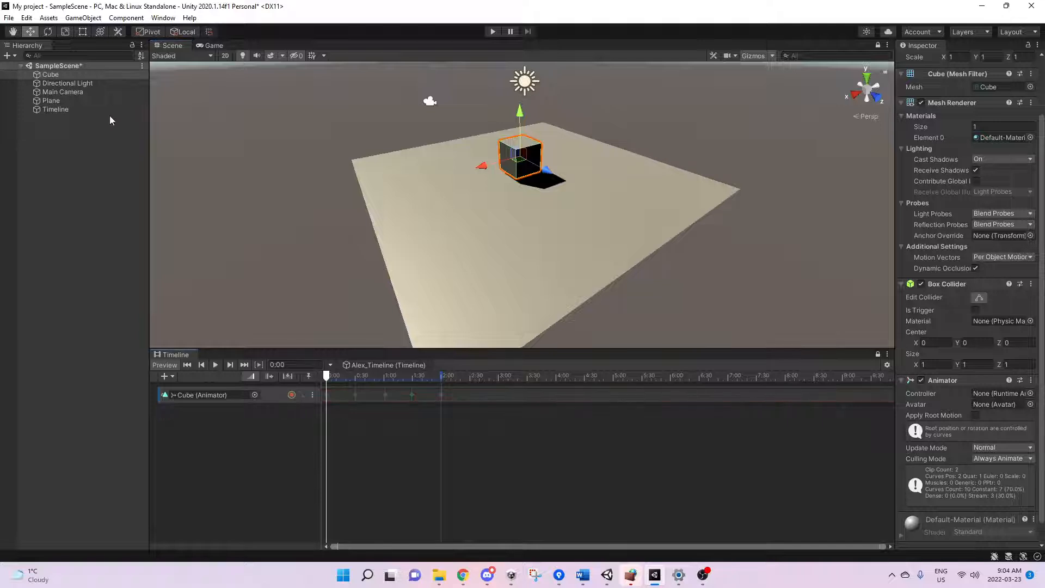
Step: Try to move the Cube off the plane with recording off, and scrub the timeline to test its effect
{"action": "left_click", "coordinate": [46, 75]}
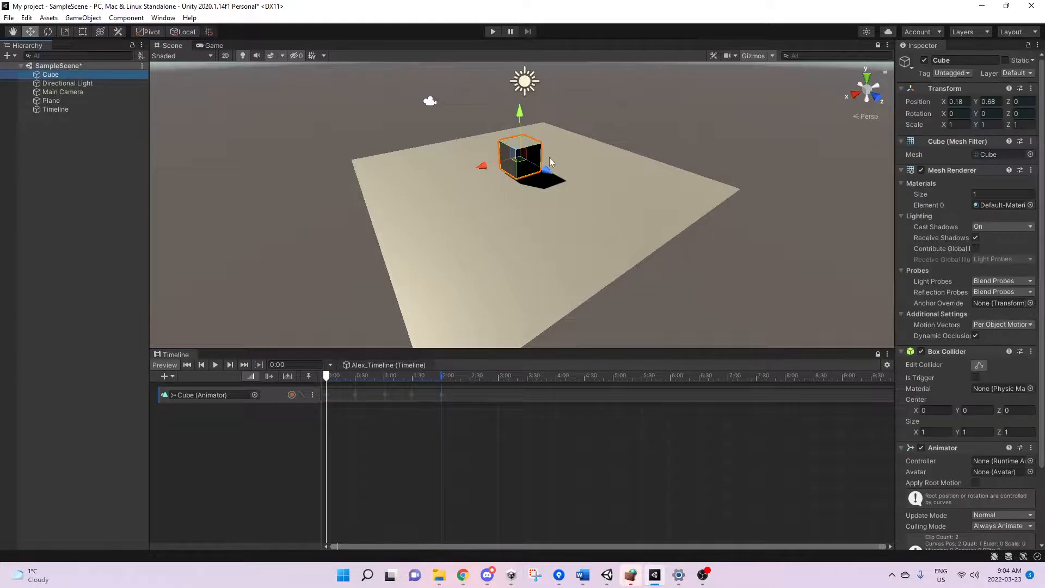
{"action": "scroll", "coordinate": [665, 231], "scroll_direction": "down", "scroll_amount": 5}
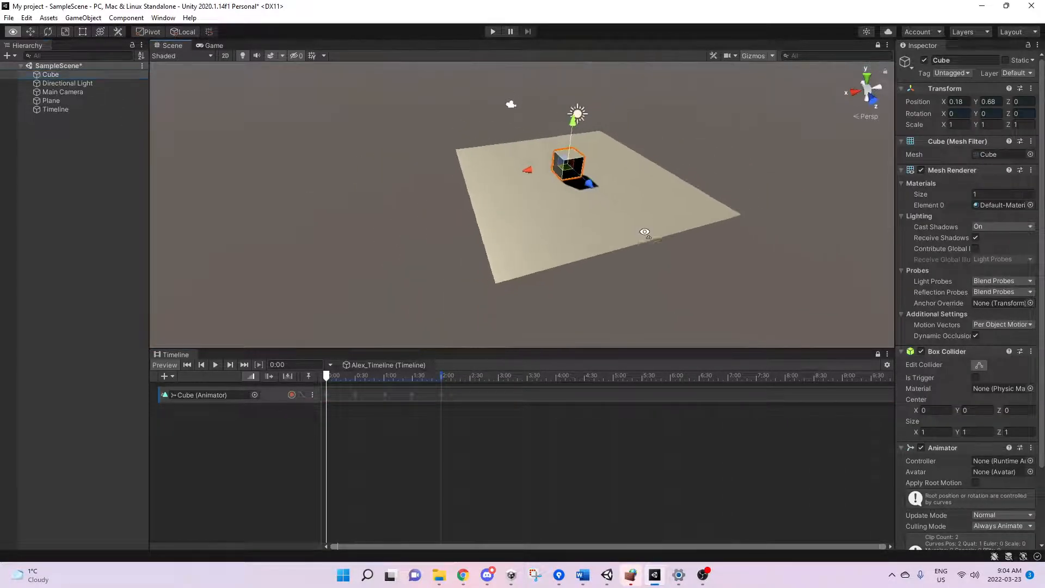
{"action": "right_click_drag", "start_coordinate": [654, 243], "coordinate": [635, 240]}
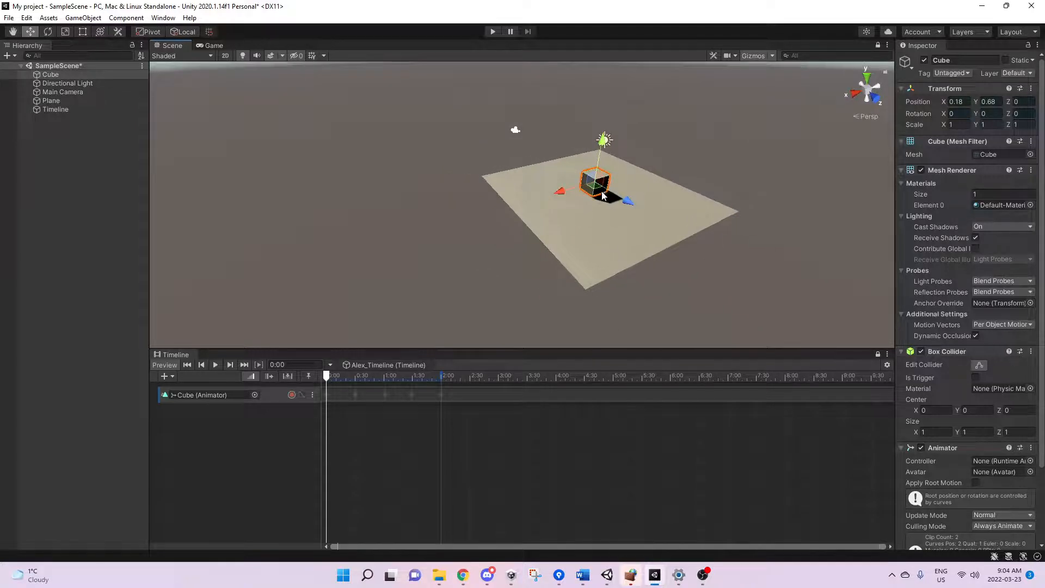
{"action": "left_click_drag", "start_coordinate": [603, 196], "coordinate": [372, 203]}
{"action": "mouse_move", "coordinate": [326, 375]}
{"action": "left_mouse_down"}
{"action": "mouse_move", "coordinate": [477, 375]}
{"action": "mouse_move", "coordinate": [327, 381]}
{"action": "left_mouse_up"}
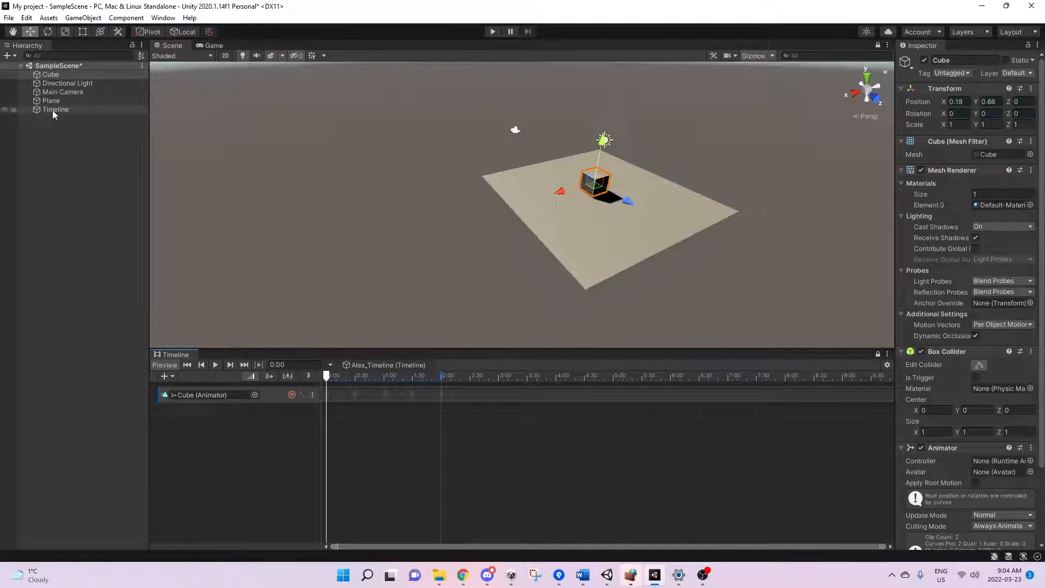
Step: Make the Cube a child of the Timeline object and scrub the timeline to check the animation
{"action": "left_click", "coordinate": [50, 76]}
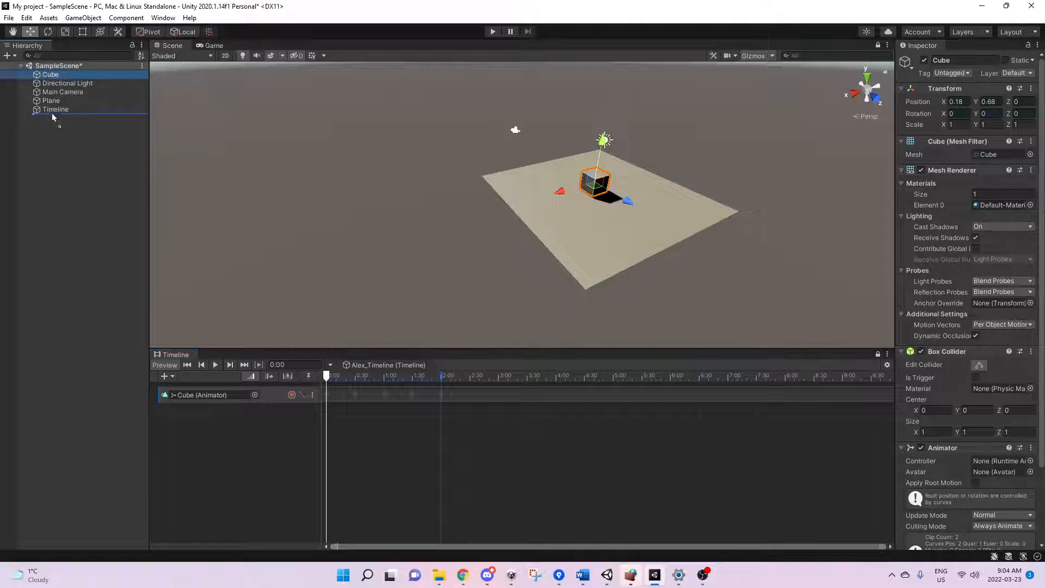
{"action": "left_click_drag", "start_coordinate": [51, 113], "coordinate": [57, 109]}
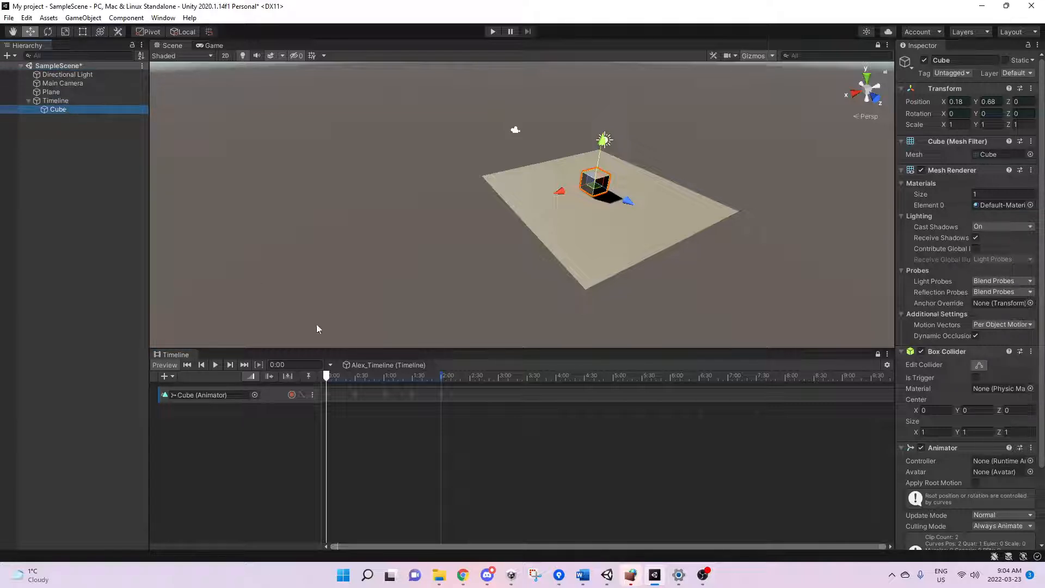
{"action": "left_click_drag", "start_coordinate": [344, 379], "coordinate": [134, 206]}
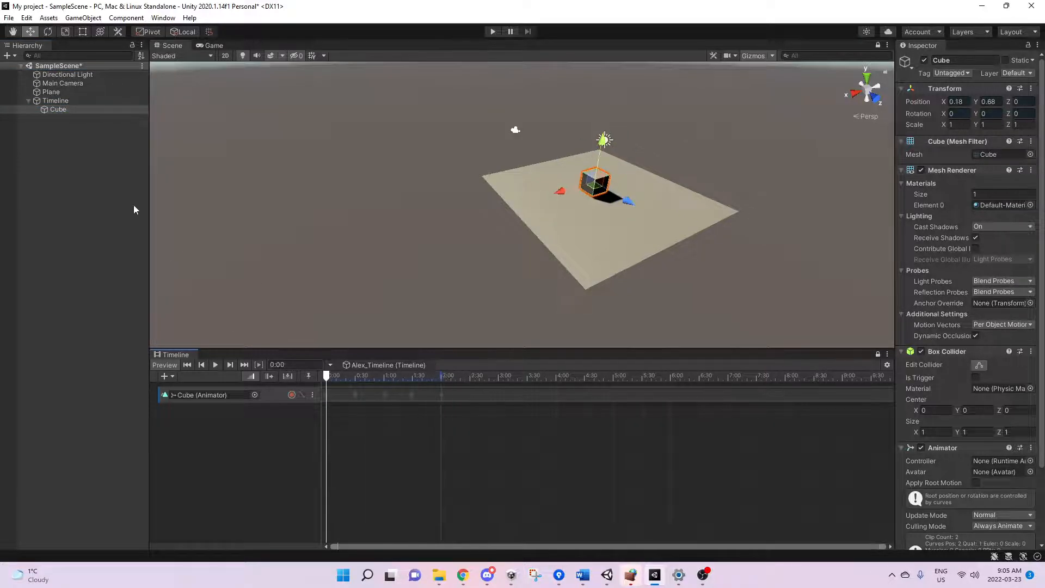
Step: Move the Timeline object off the plane to about X 14.77, Z -9.46, scrub the animation there, and undo the move
{"action": "left_click", "coordinate": [62, 102]}
{"action": "left_click_drag", "start_coordinate": [604, 212], "coordinate": [303, 201]}
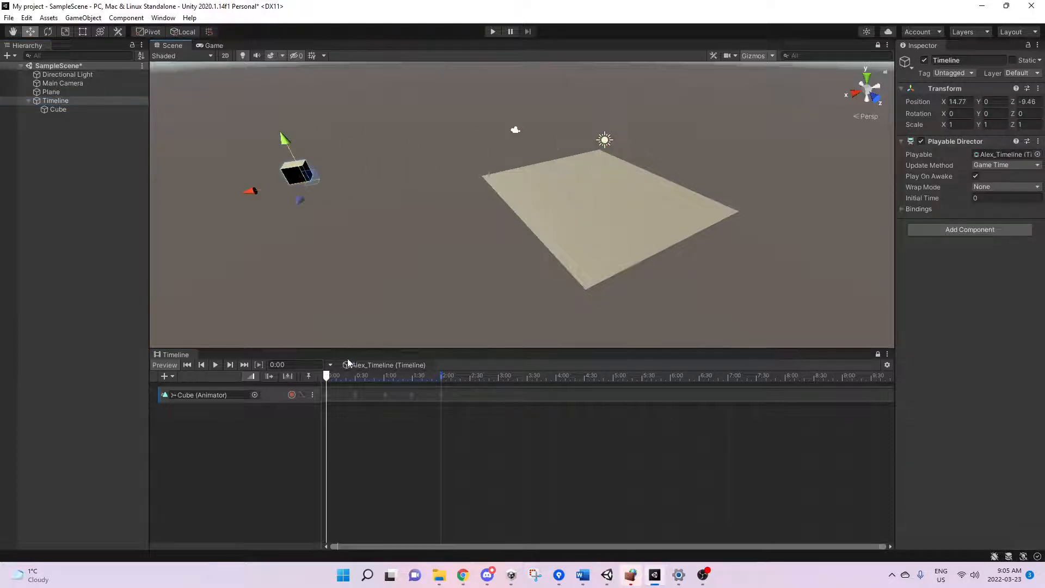
{"action": "left_click_drag", "start_coordinate": [335, 376], "coordinate": [256, 274]}
{"action": "key", "text": "ctrl+z"}
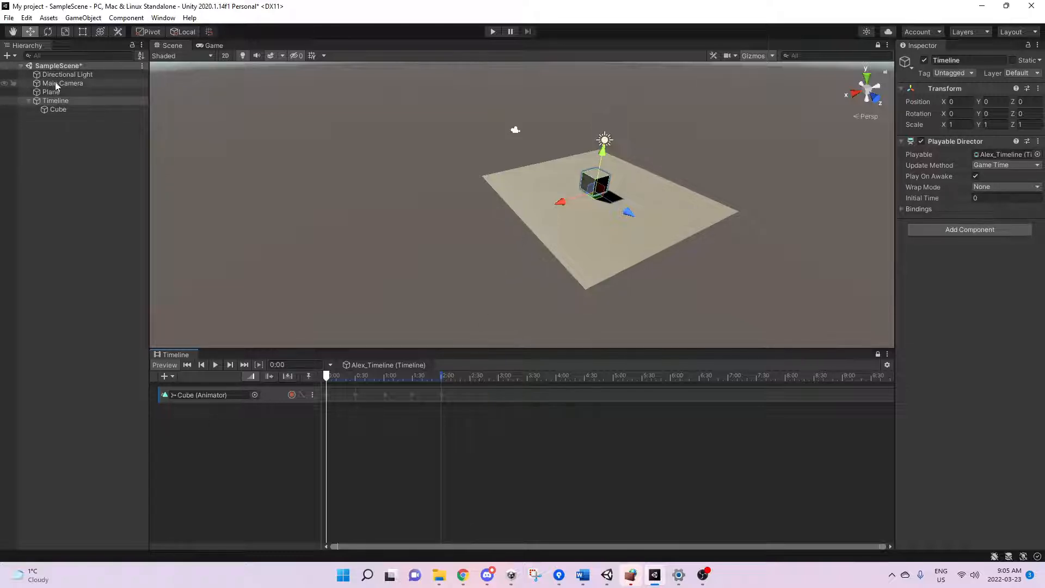
Step: Make the Main Camera a child of the Timeline object and add an animation track for it to the timeline
{"action": "left_click", "coordinate": [79, 85]}
{"action": "left_click_drag", "start_coordinate": [67, 85], "coordinate": [59, 113]}
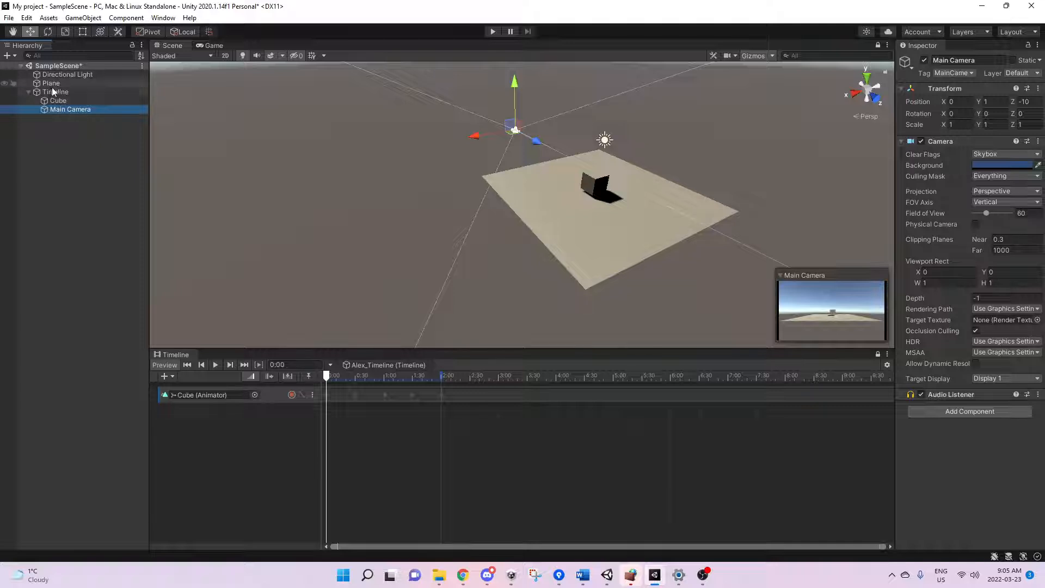
{"action": "right_click", "coordinate": [243, 457]}
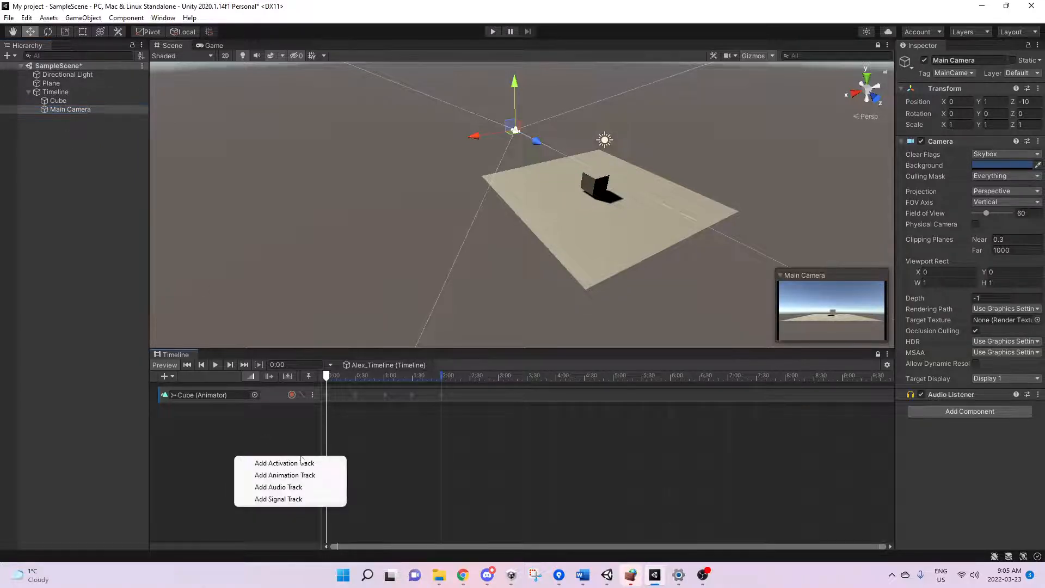
{"action": "left_click", "coordinate": [282, 476]}
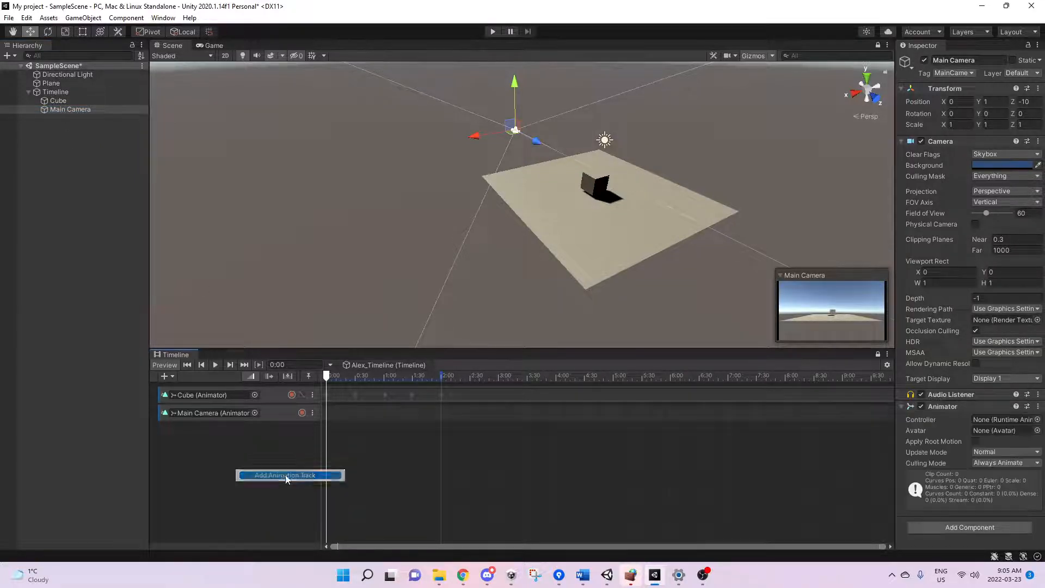
Step: Dock the Game view beside the Scene view and adjust the divider to give the Scene view slightly more width
{"action": "left_click", "coordinate": [213, 47]}
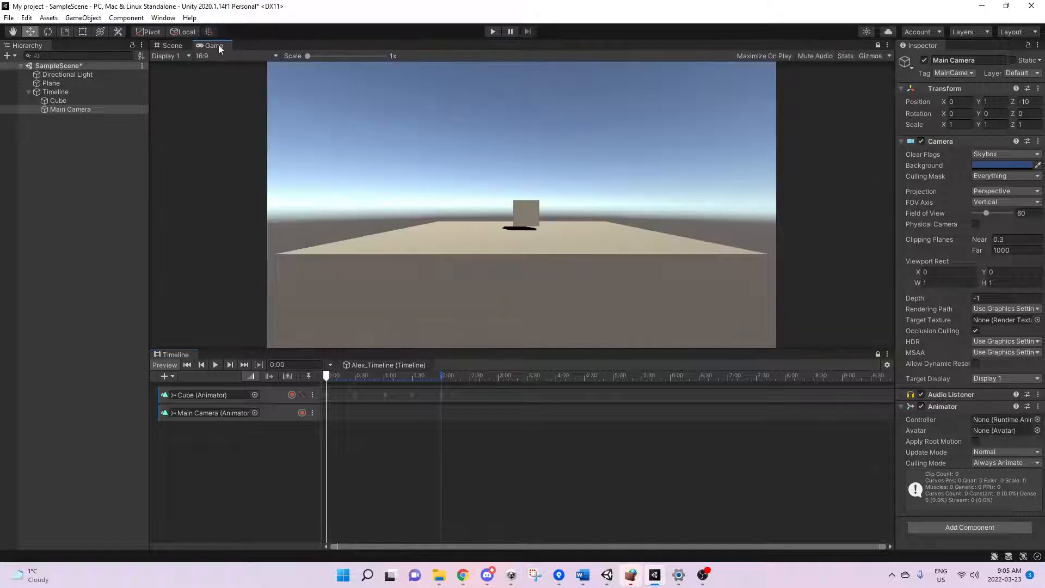
{"action": "left_click_drag", "start_coordinate": [213, 46], "coordinate": [775, 205]}
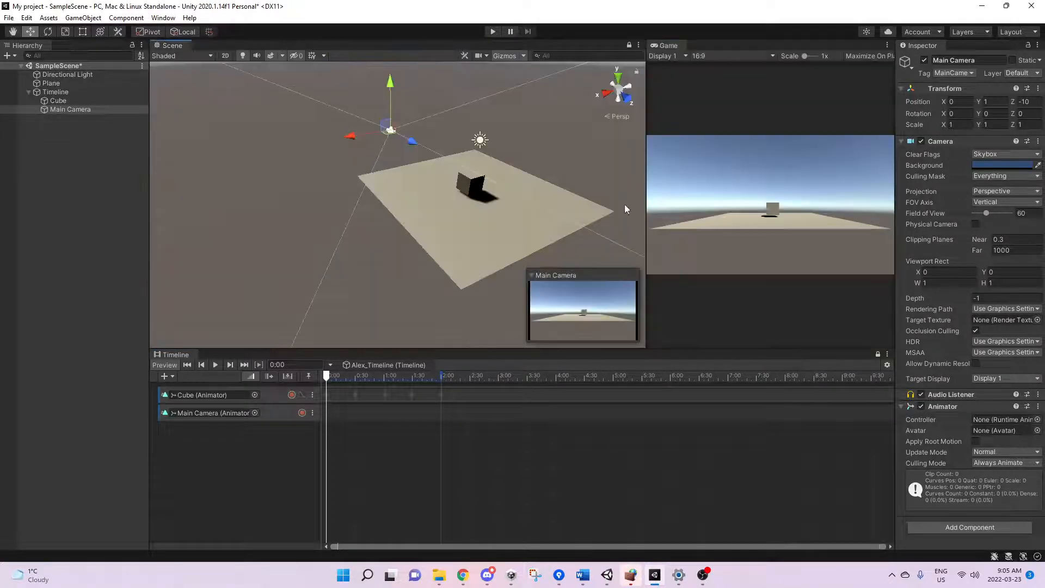
{"action": "left_click_drag", "start_coordinate": [647, 198], "coordinate": [661, 197]}
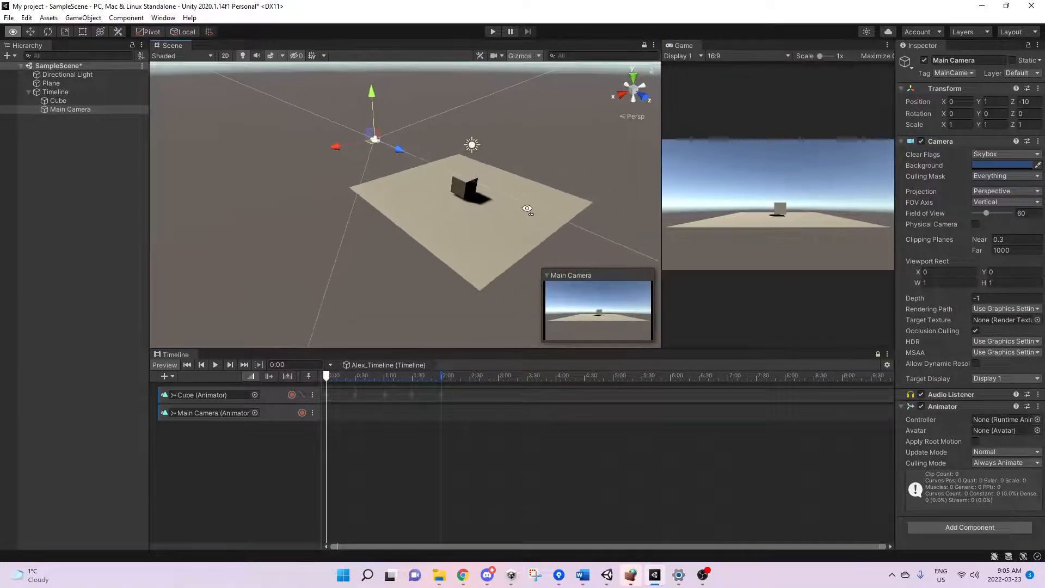
Step: Move the Main Camera to about X 4.37, Z -1.8, rotate it about -57° around Y towards the Cube, and scrub the animation
{"action": "right_click_drag", "start_coordinate": [402, 176], "coordinate": [420, 181]}
{"action": "left_click_drag", "start_coordinate": [346, 131], "coordinate": [359, 186]}
{"action": "key", "text": "e"}
{"action": "key", "text": "w"}
{"action": "left_click_drag", "start_coordinate": [350, 375], "coordinate": [276, 388]}
Step: Start recording on the Main Camera track and set its 0:00 keyframe at about X 4.34, Z -1.84 with Y rotation -52.68
{"action": "left_click", "coordinate": [302, 413]}
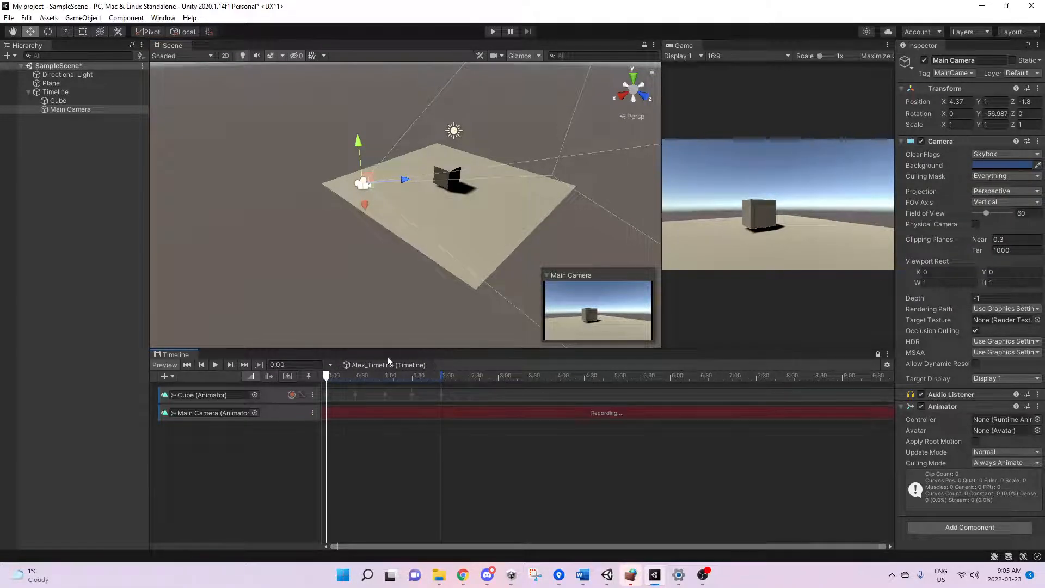
{"action": "left_click_drag", "start_coordinate": [367, 186], "coordinate": [368, 238]}
{"action": "key", "text": "e"}
Step: At 0:30, record a Main Camera position keyframe farther back from the Cube at about X 5.62, Y 0.77, Z -1.2
{"action": "left_click_drag", "start_coordinate": [326, 376], "coordinate": [357, 375]}
{"action": "key", "text": "w"}
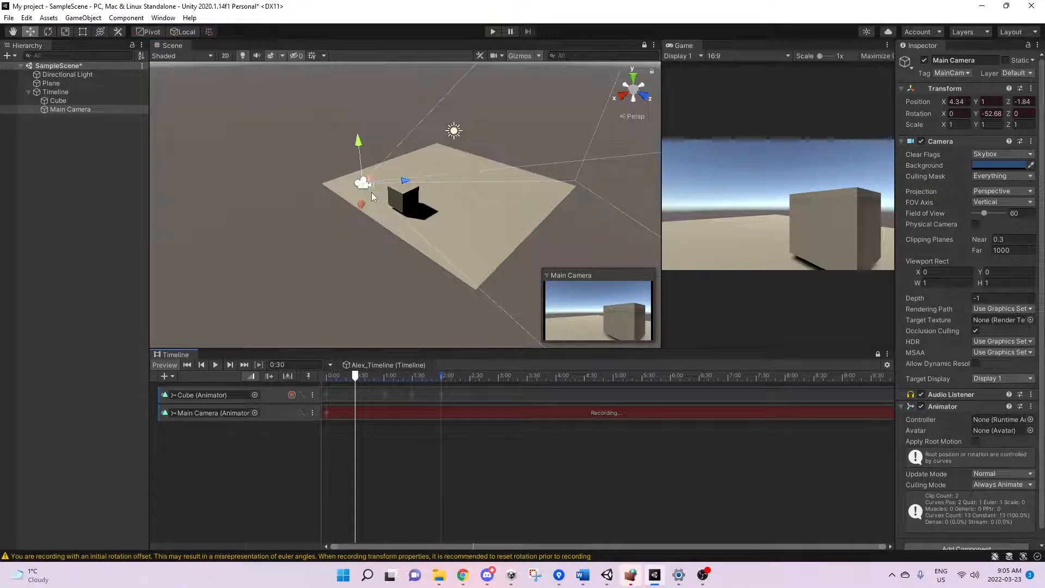
{"action": "left_click_drag", "start_coordinate": [371, 192], "coordinate": [353, 205]}
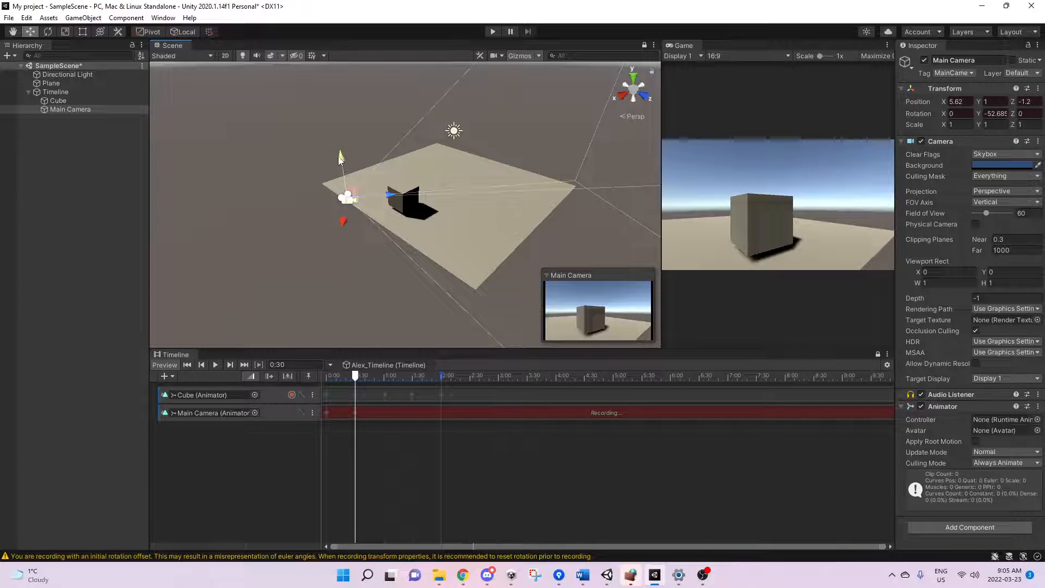
{"action": "left_click_drag", "start_coordinate": [352, 167], "coordinate": [353, 173]}
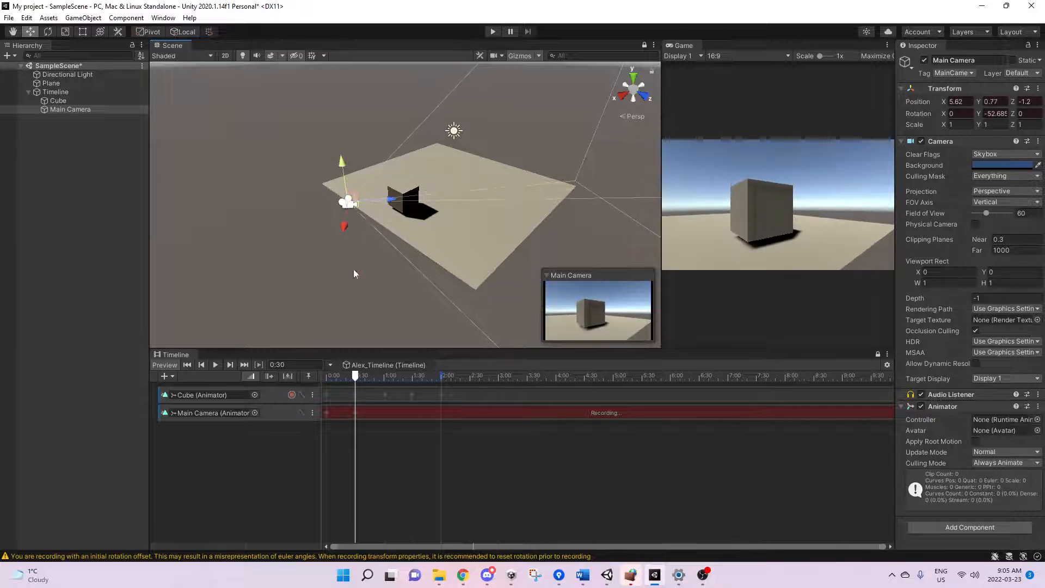
Step: At 1:01, record a Main Camera keyframe at about X 6.08, Y 0.77, Z 5.02, with Y rotation -119.38 towards the Cube
{"action": "left_click_drag", "start_coordinate": [368, 378], "coordinate": [385, 377]}
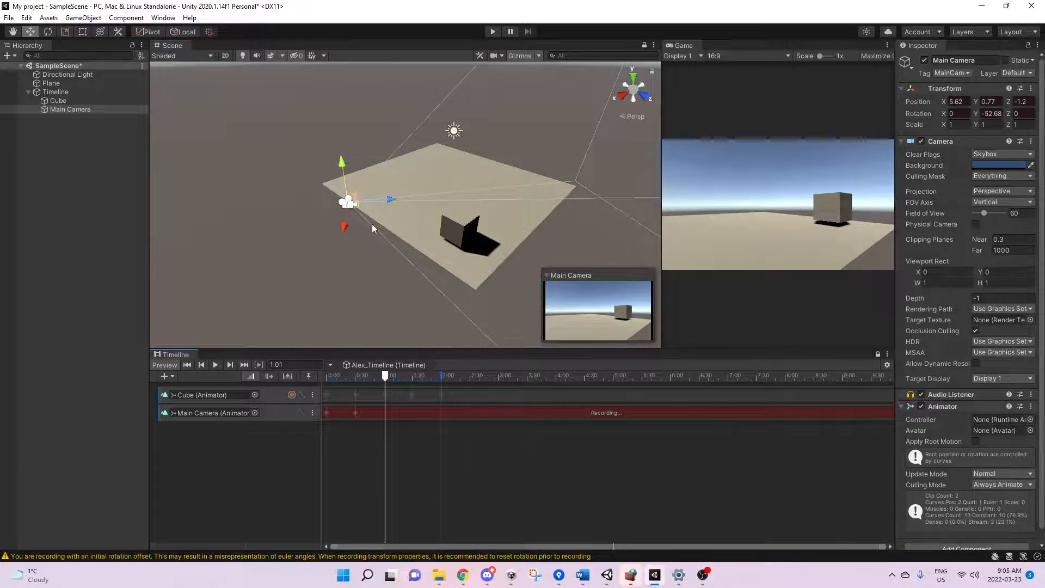
{"action": "left_click_drag", "start_coordinate": [354, 205], "coordinate": [443, 280]}
{"action": "key", "text": "e"}
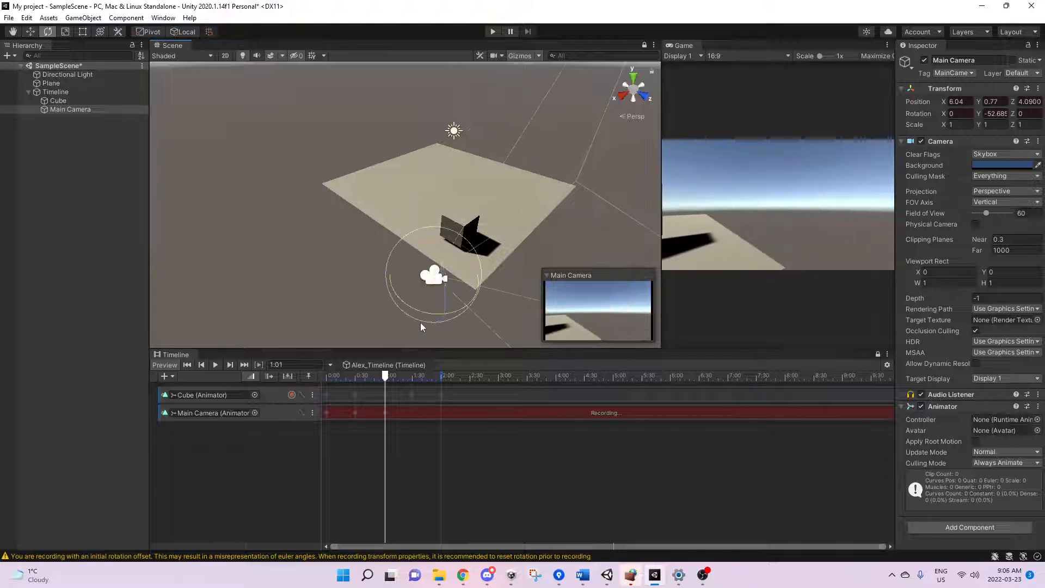
{"action": "left_click_drag", "start_coordinate": [420, 322], "coordinate": [533, 300]}
{"action": "key", "text": "w"}
{"action": "left_click_drag", "start_coordinate": [476, 282], "coordinate": [503, 302]}
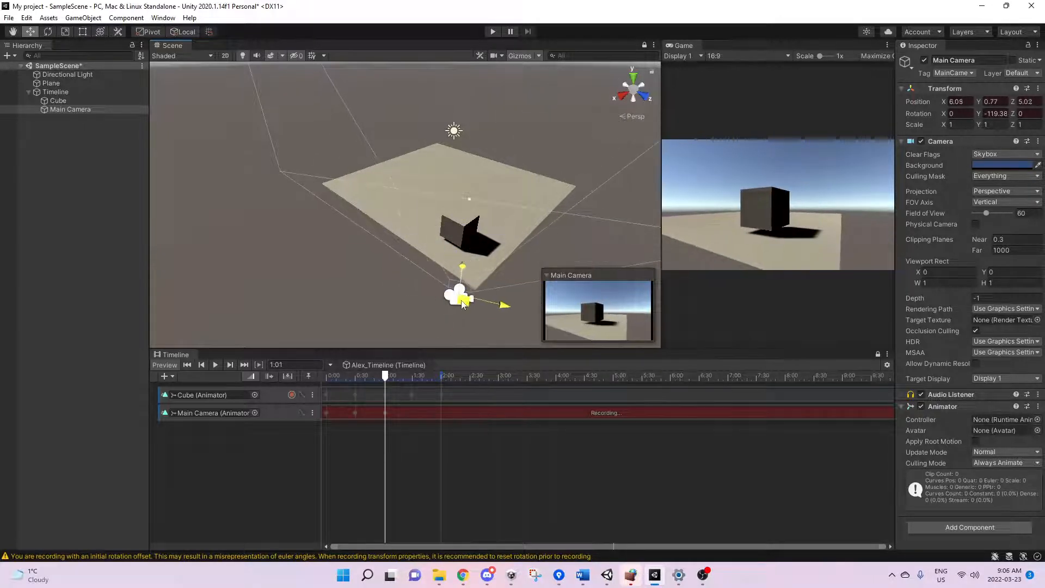
Step: At 1:28, record a raised Main Camera keyframe at about X 0.8, Y 2.54, Z 5.7, tilted about 37.6° down at the Cube
{"action": "left_click_drag", "start_coordinate": [394, 376], "coordinate": [411, 377]}
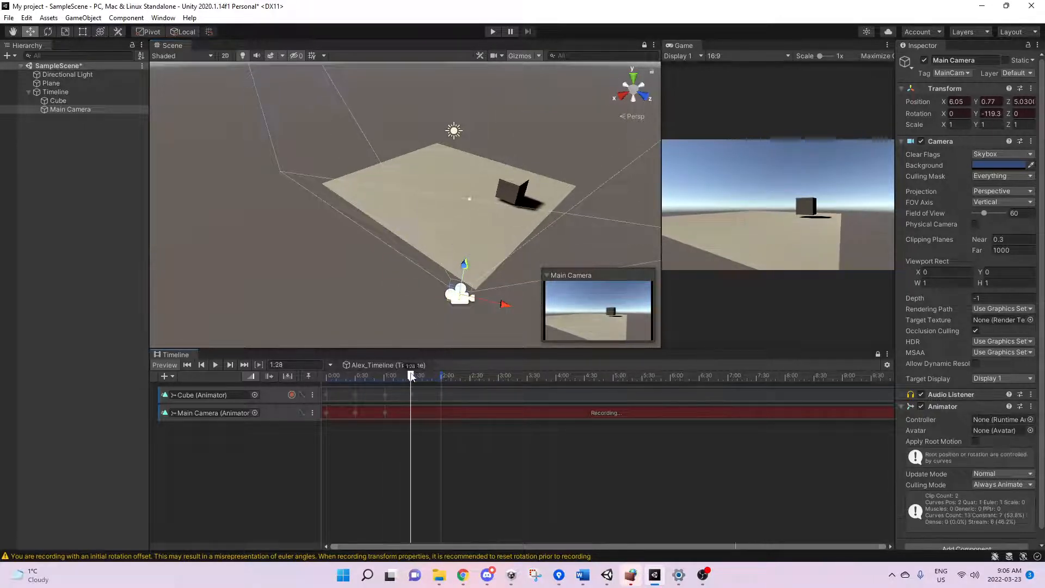
{"action": "key", "text": "e"}
{"action": "left_click_drag", "start_coordinate": [471, 315], "coordinate": [549, 224]}
{"action": "key", "text": "w"}
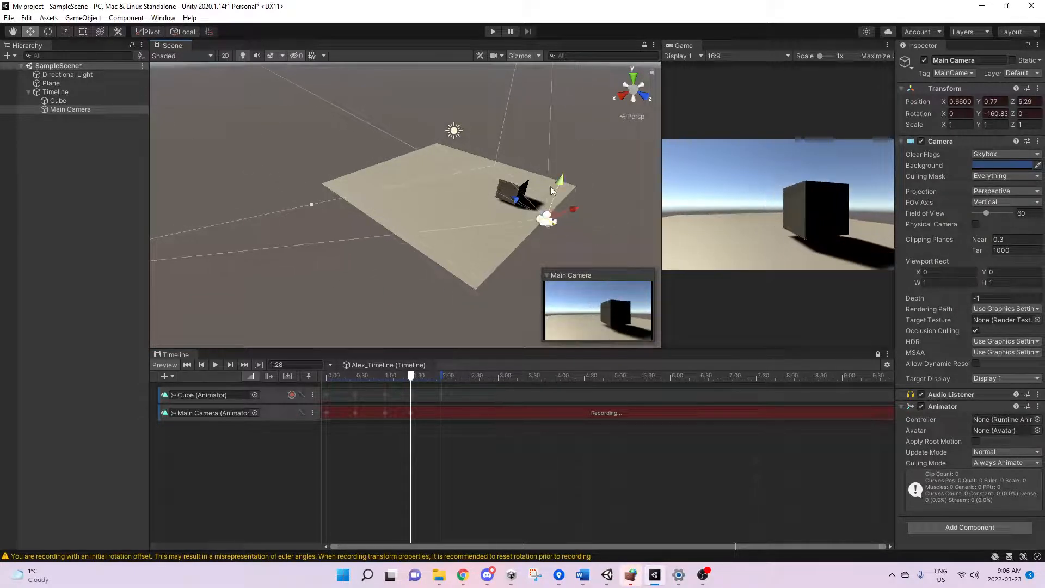
{"action": "left_click_drag", "start_coordinate": [559, 187], "coordinate": [566, 123]}
{"action": "key", "text": "e"}
{"action": "left_click_drag", "start_coordinate": [618, 155], "coordinate": [517, 253]}
{"action": "key", "text": "w"}
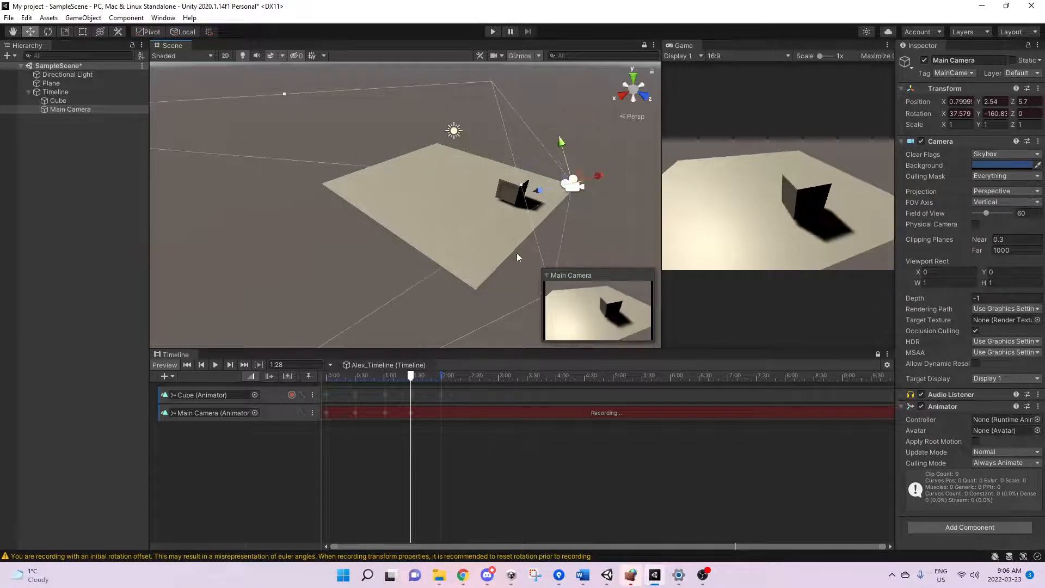
Step: Play back the recorded Main Camera and Cube animation from near the start of the Timeline
{"action": "left_click_drag", "start_coordinate": [413, 380], "coordinate": [340, 376]}
{"action": "key", "text": "space"}
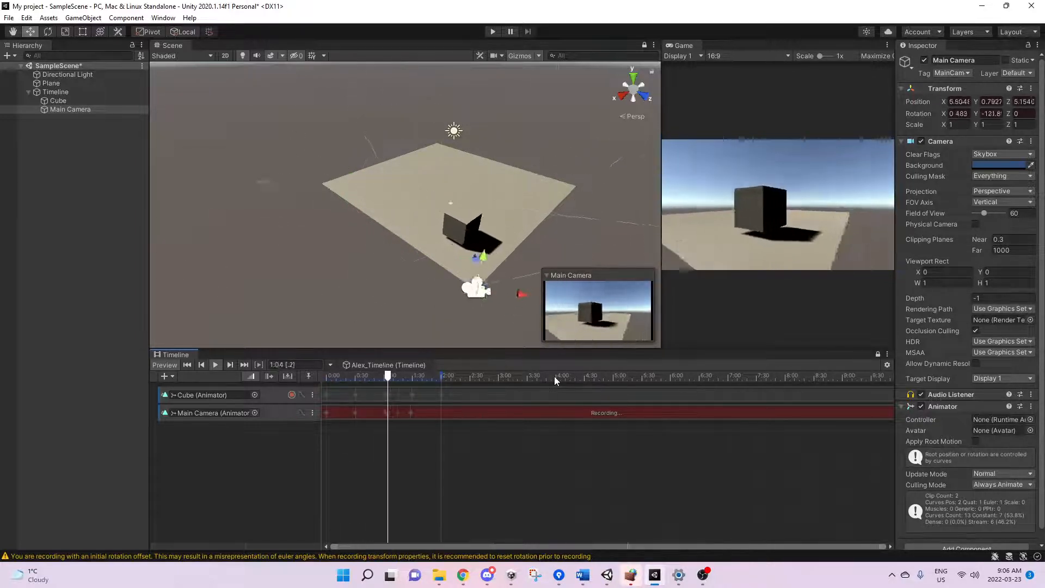
{"action": "key", "text": "space"}
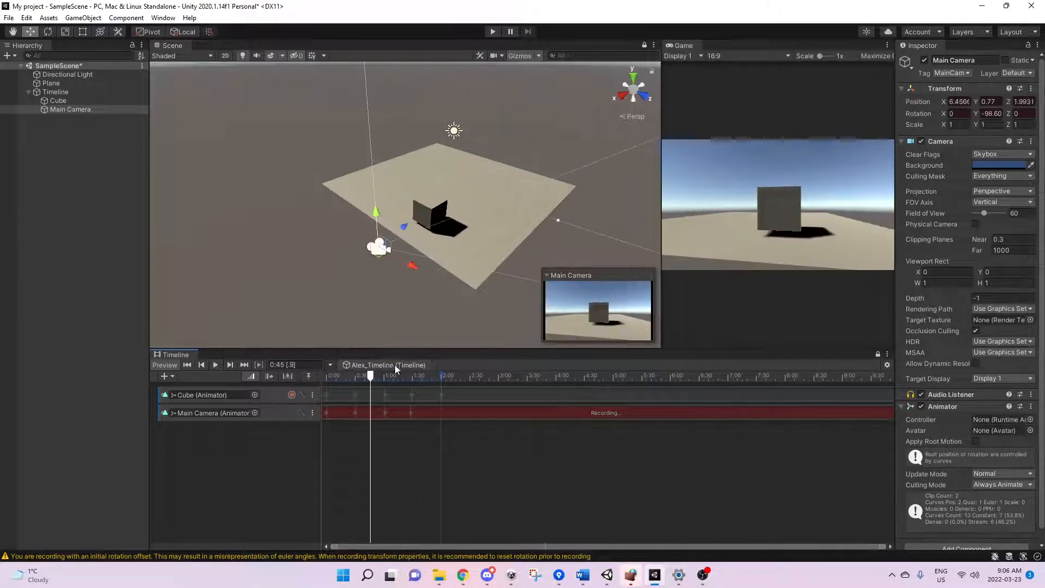
Step: Show the Main Camera track's animation curves and delete every keyframe after 0:00
{"action": "left_click", "coordinate": [301, 413]}
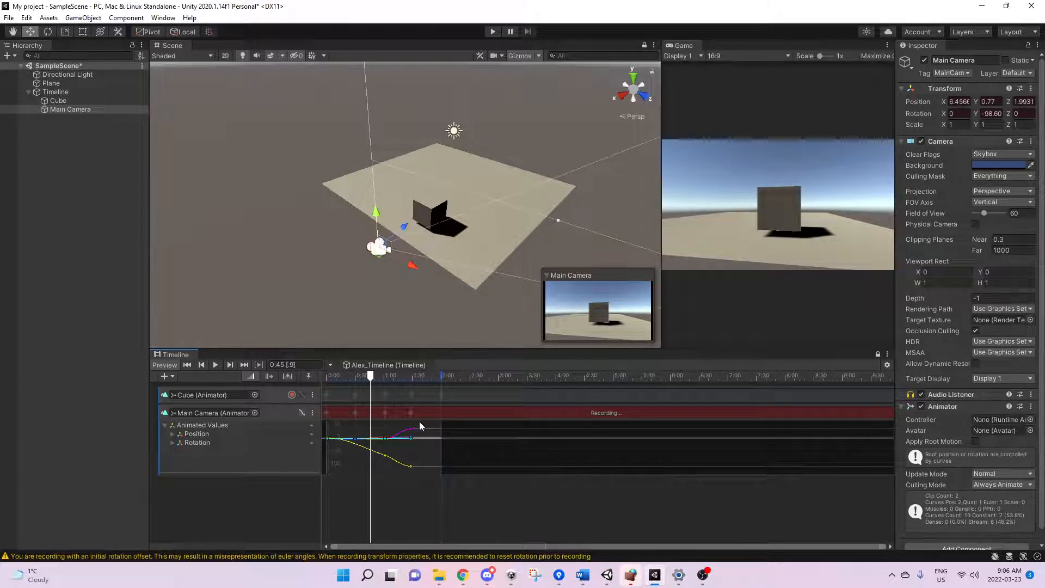
{"action": "left_click_drag", "start_coordinate": [419, 427], "coordinate": [351, 481]}
{"action": "key", "text": "Delete"}
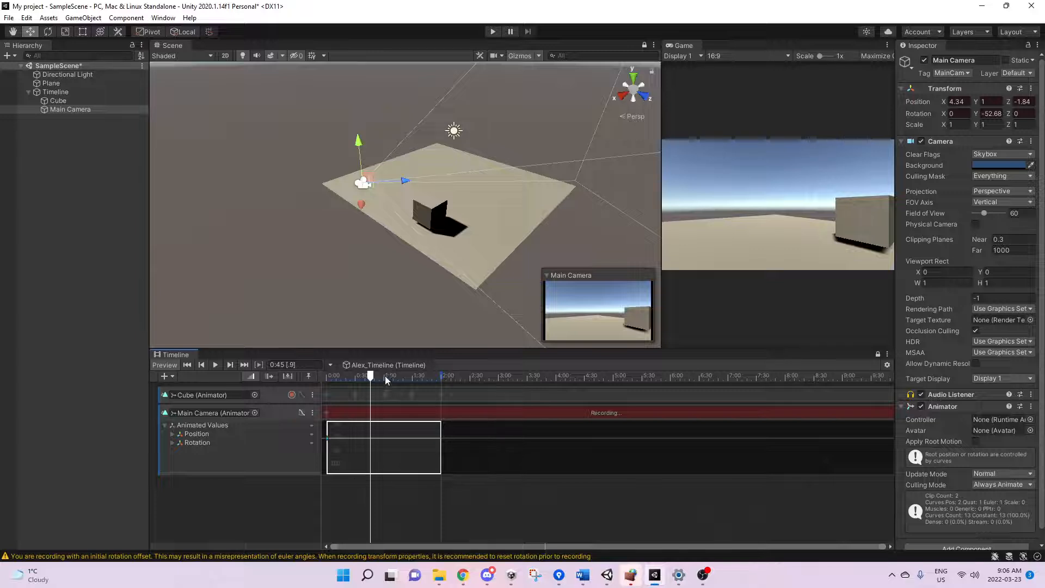
Step: Try a Main Camera keyframe at 2:00, moved along the plane's edge and turned towards the Cube, and scrub through the movement
{"action": "left_click_drag", "start_coordinate": [385, 380], "coordinate": [443, 389]}
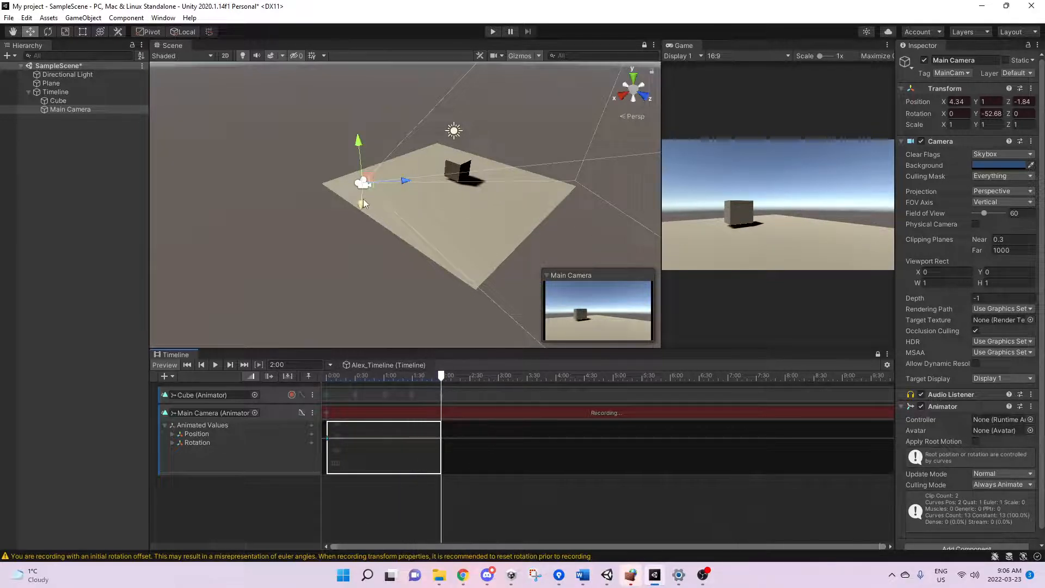
{"action": "left_click_drag", "start_coordinate": [363, 204], "coordinate": [453, 279]}
{"action": "key", "text": "e"}
{"action": "left_click", "coordinate": [437, 377]}
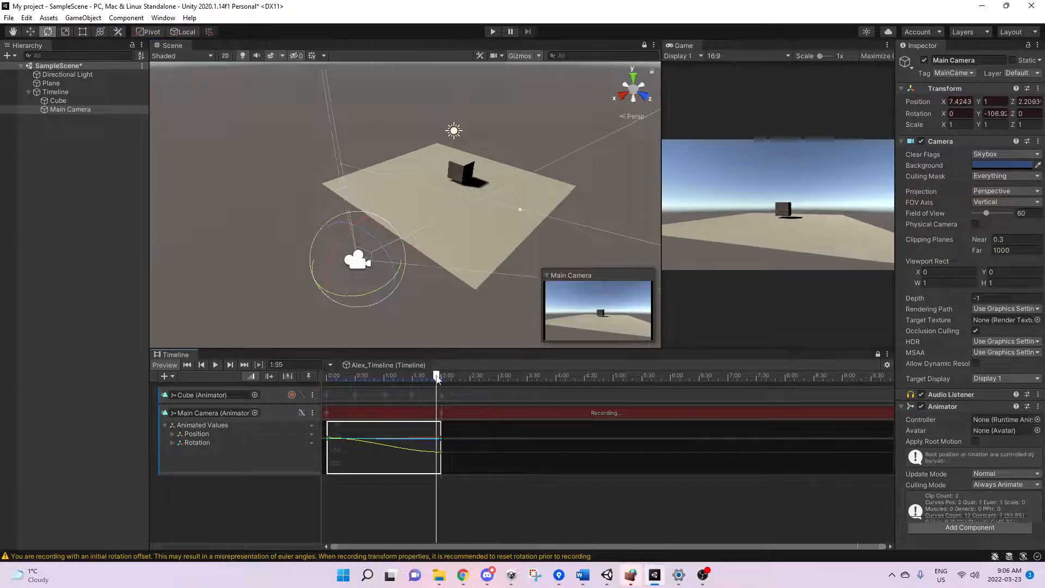
{"action": "left_click_drag", "start_coordinate": [437, 377], "coordinate": [394, 377]}
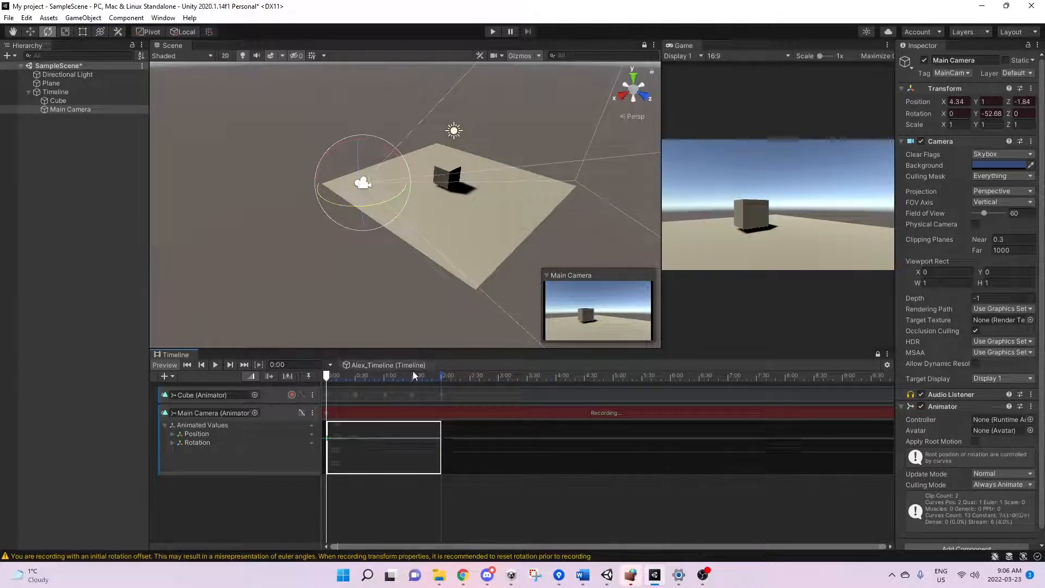
Step: Record a Main Camera keyframe just before 2:00, raised high above the plane and tilted down towards the Cube
{"action": "left_click", "coordinate": [455, 378]}
{"action": "left_click_drag", "start_coordinate": [456, 380], "coordinate": [434, 376]}
{"action": "key", "text": "w"}
{"action": "mouse_move", "coordinate": [356, 147]}
{"action": "left_mouse_down"}
{"action": "mouse_move", "coordinate": [349, 107]}
{"action": "mouse_move", "coordinate": [394, 110]}
{"action": "mouse_move", "coordinate": [408, 125]}
{"action": "mouse_move", "coordinate": [359, 156]}
{"action": "left_mouse_up"}
{"action": "key", "text": "e"}
{"action": "key", "text": "w"}
Step: Return the playhead to 0:00, stop recording on the Main Camera track and hide its animation curves
{"action": "left_click_drag", "start_coordinate": [436, 377], "coordinate": [325, 383]}
{"action": "key", "text": "space"}
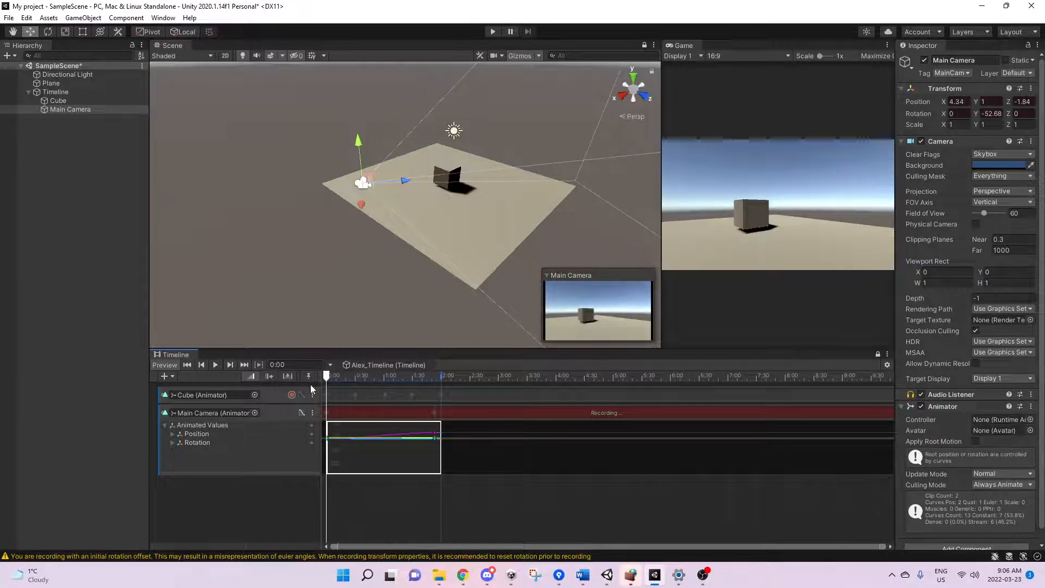
{"action": "left_click", "coordinate": [292, 413]}
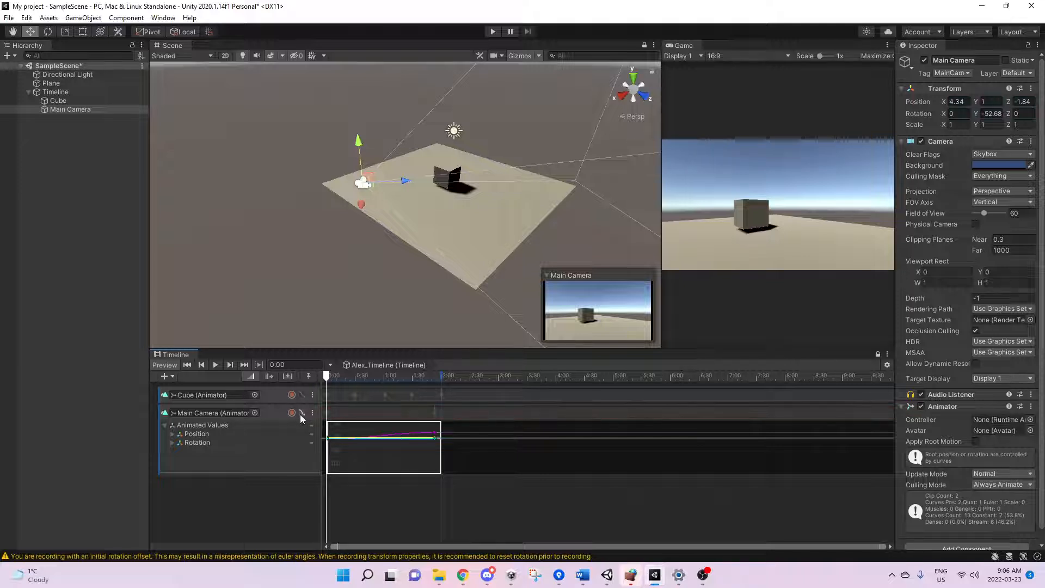
{"action": "left_click", "coordinate": [303, 413]}
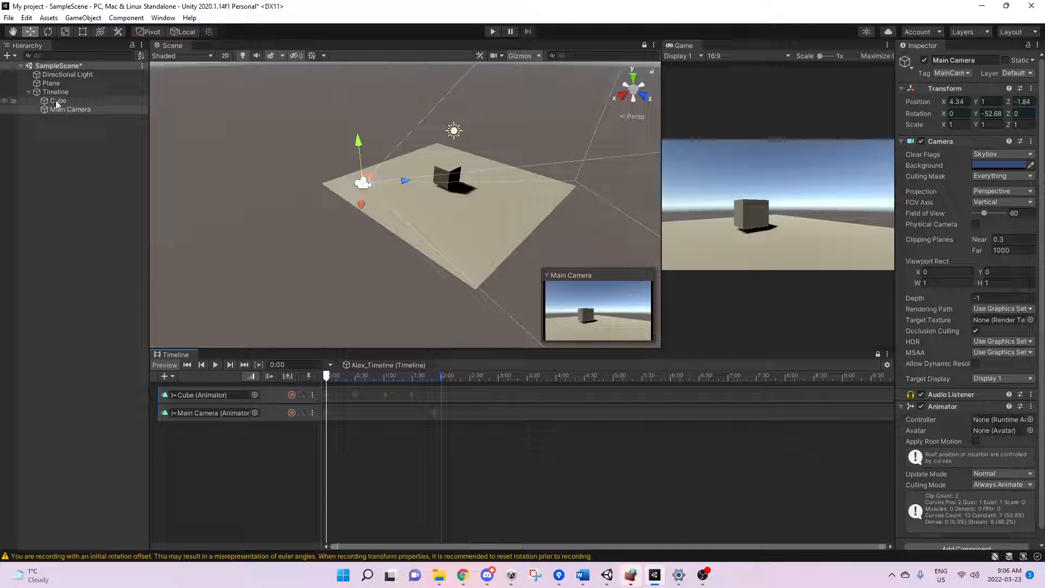
Step: Add an Activation Track for the Cube and place it directly below the Cube's animation track
{"action": "left_click_drag", "start_coordinate": [60, 109], "coordinate": [253, 421]}
{"action": "left_click_drag", "start_coordinate": [224, 453], "coordinate": [223, 453]}
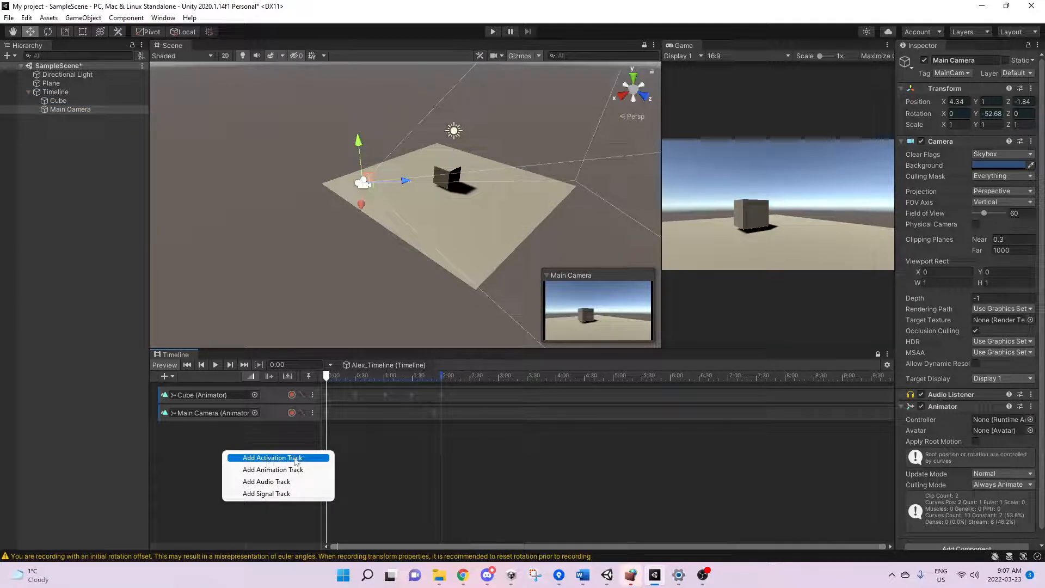
{"action": "left_click", "coordinate": [268, 460]}
{"action": "left_click", "coordinate": [281, 427]}
{"action": "left_click_drag", "start_coordinate": [281, 427], "coordinate": [278, 412]}
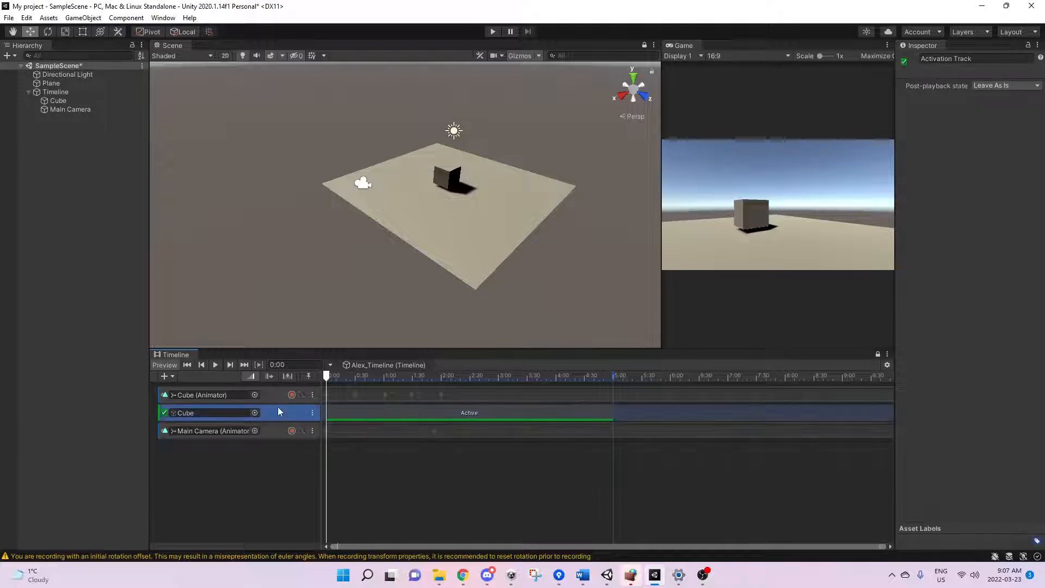
Step: Shorten the Cube's Active clip so it runs from 0:00 to frame 88
{"action": "left_click", "coordinate": [435, 417]}
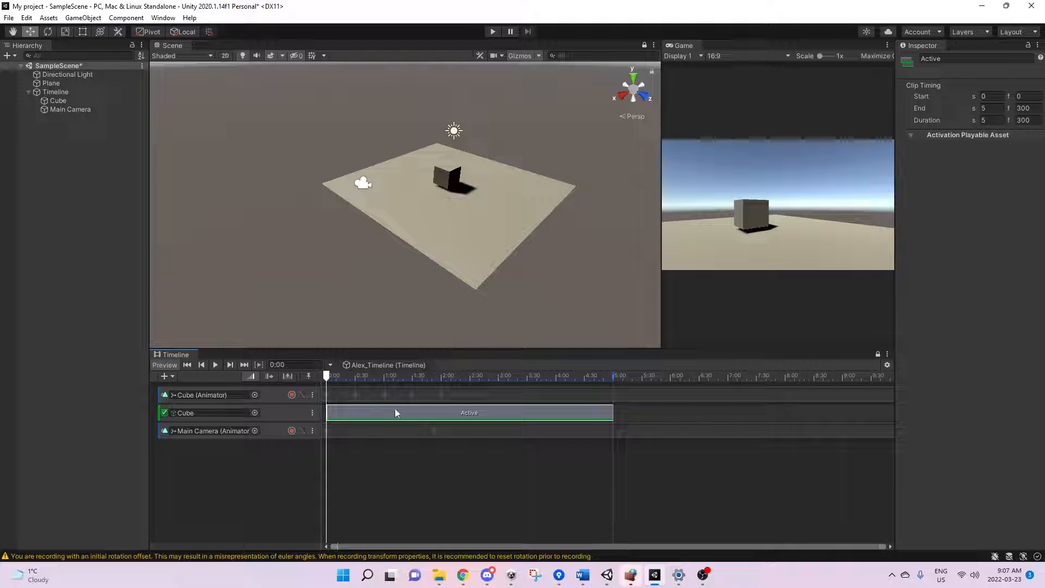
{"action": "left_click_drag", "start_coordinate": [329, 382], "coordinate": [441, 384]}
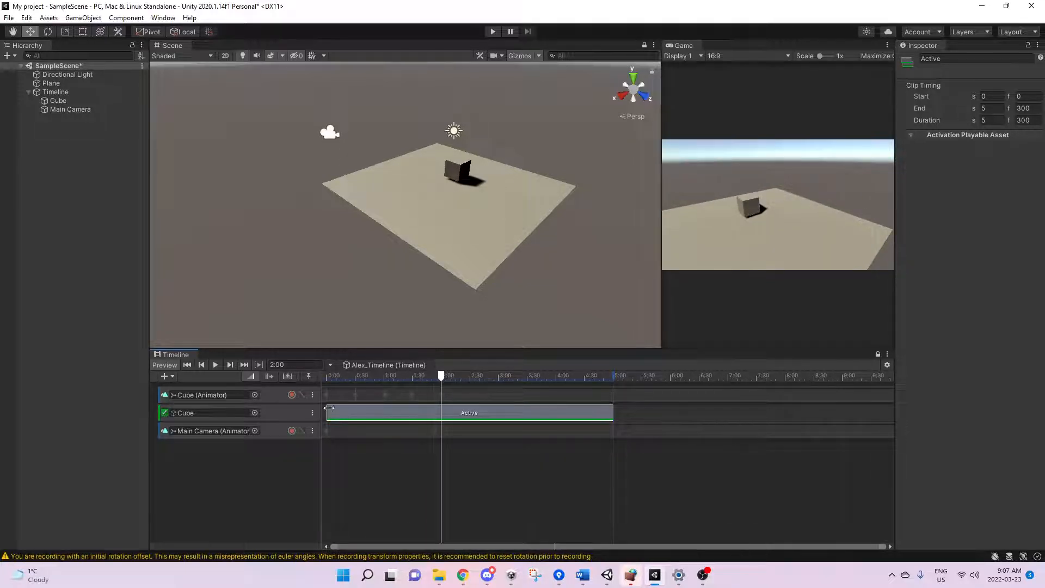
{"action": "left_click_drag", "start_coordinate": [329, 408], "coordinate": [313, 430]}
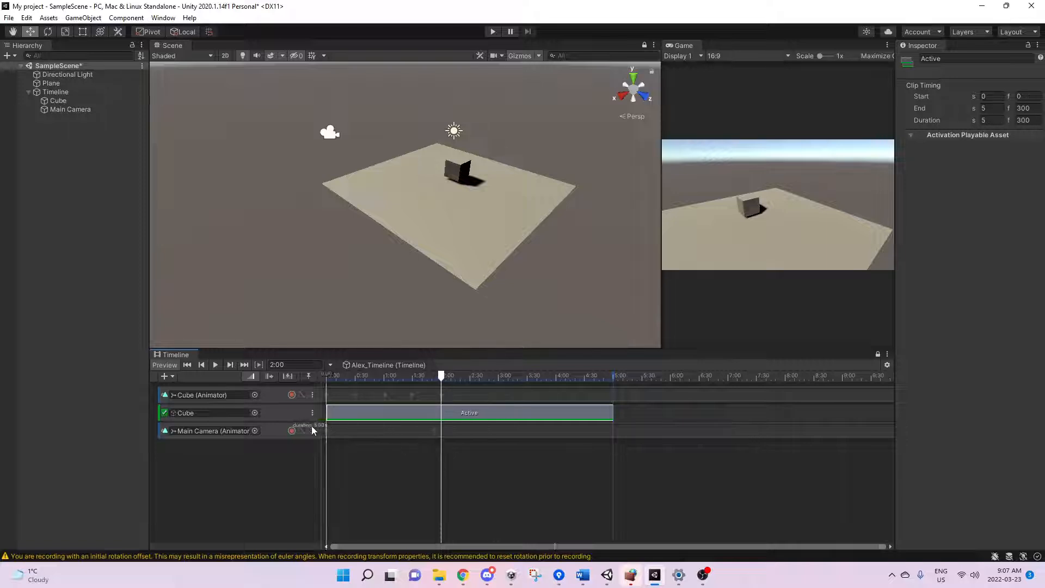
{"action": "left_click", "coordinate": [618, 415]}
{"action": "left_click_drag", "start_coordinate": [611, 412], "coordinate": [409, 410]}
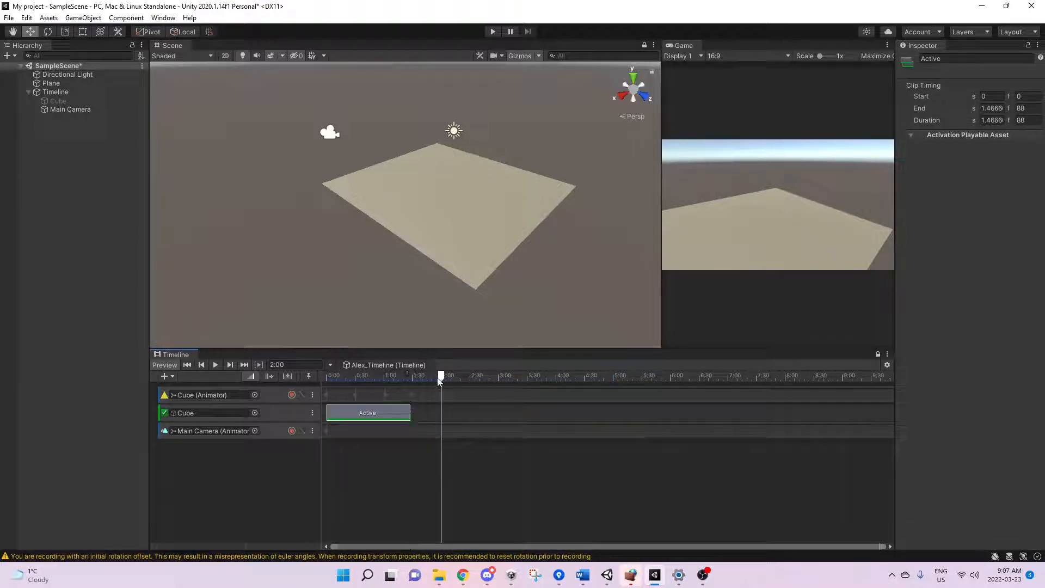
Step: Select the Cube and scrub across the end of its Active clip to check when it is enabled
{"action": "left_click_drag", "start_coordinate": [441, 378], "coordinate": [388, 380]}
{"action": "left_click", "coordinate": [57, 101]}
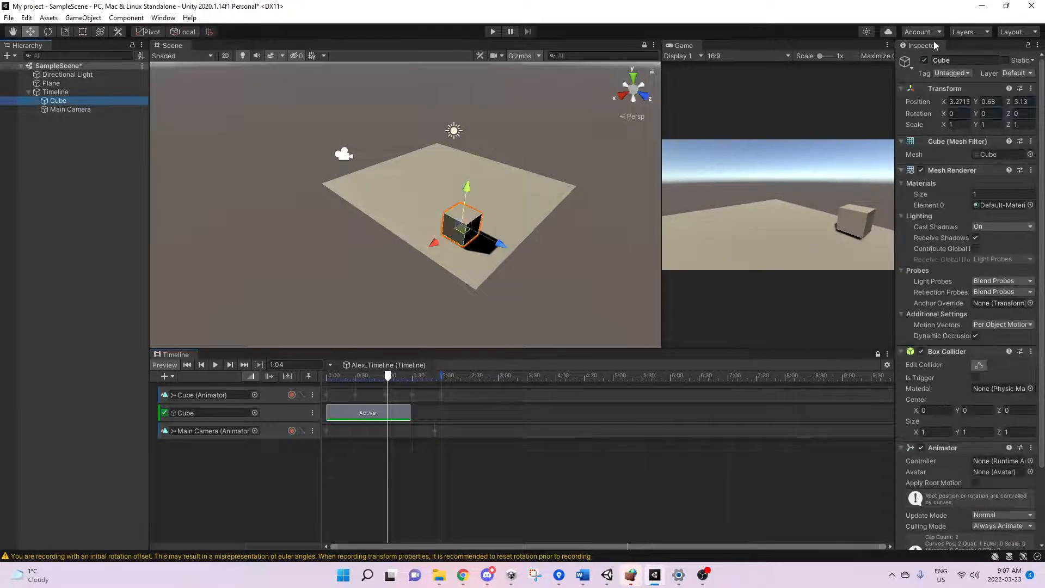
{"action": "left_click_drag", "start_coordinate": [388, 381], "coordinate": [418, 394]}
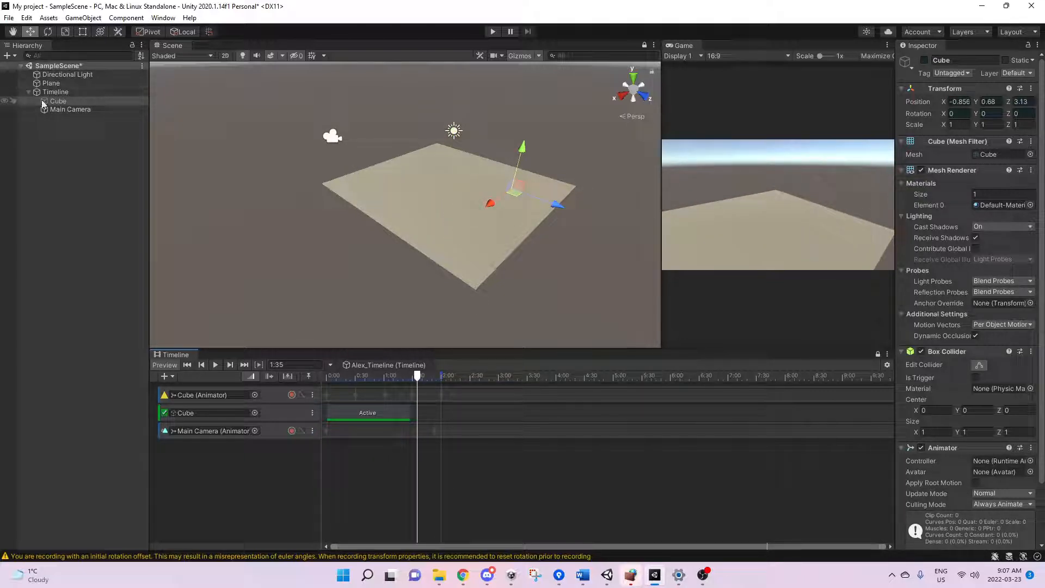
Step: Create a Particle System and move it onto the plane at about X 1.14, Y -0.29, Z 2.39
{"action": "left_click", "coordinate": [81, 18]}
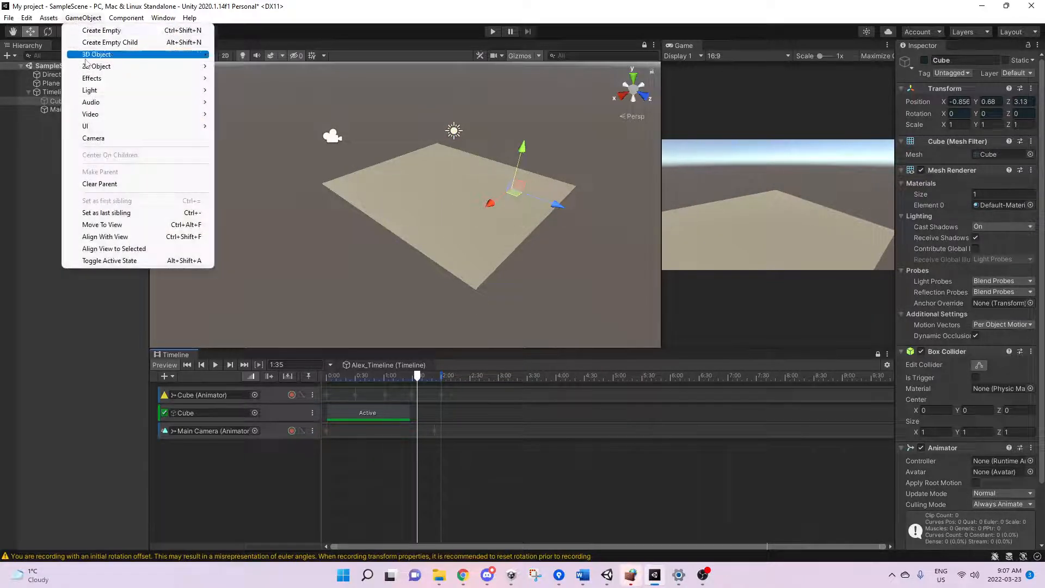
{"action": "mouse_move", "coordinate": [108, 80]}
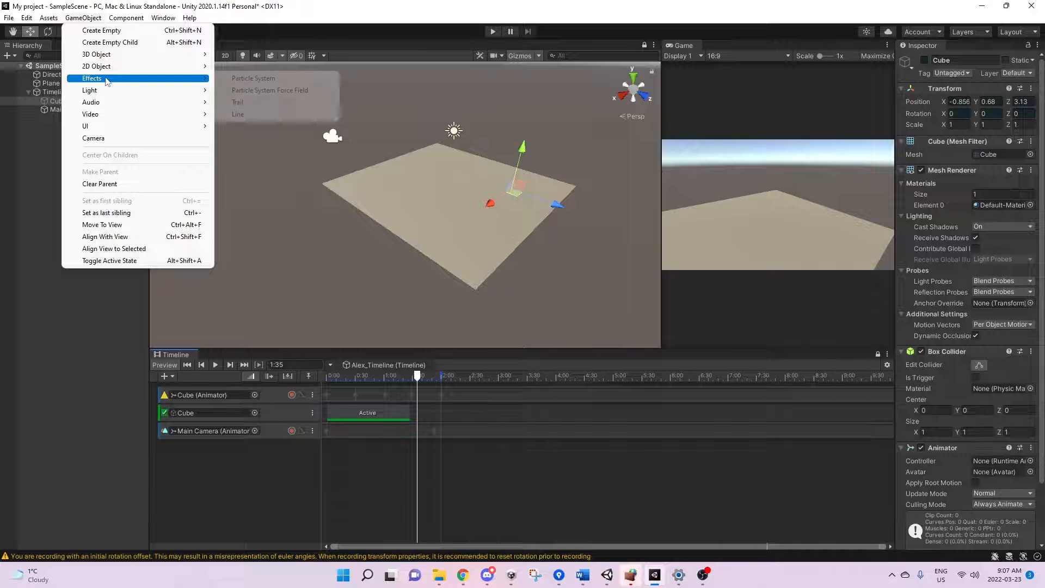
{"action": "left_click", "coordinate": [246, 80]}
{"action": "left_click_drag", "start_coordinate": [405, 171], "coordinate": [475, 177]}
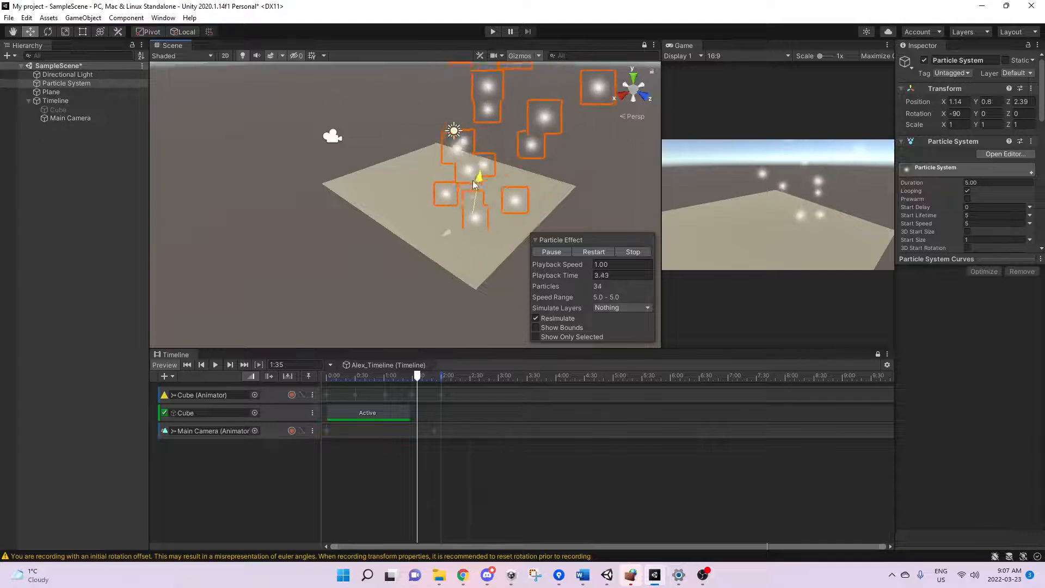
Step: Add a burst to the Particle System's Emission module and set Rate over Time to 0
{"action": "left_click_drag", "start_coordinate": [950, 259], "coordinate": [950, 425]}
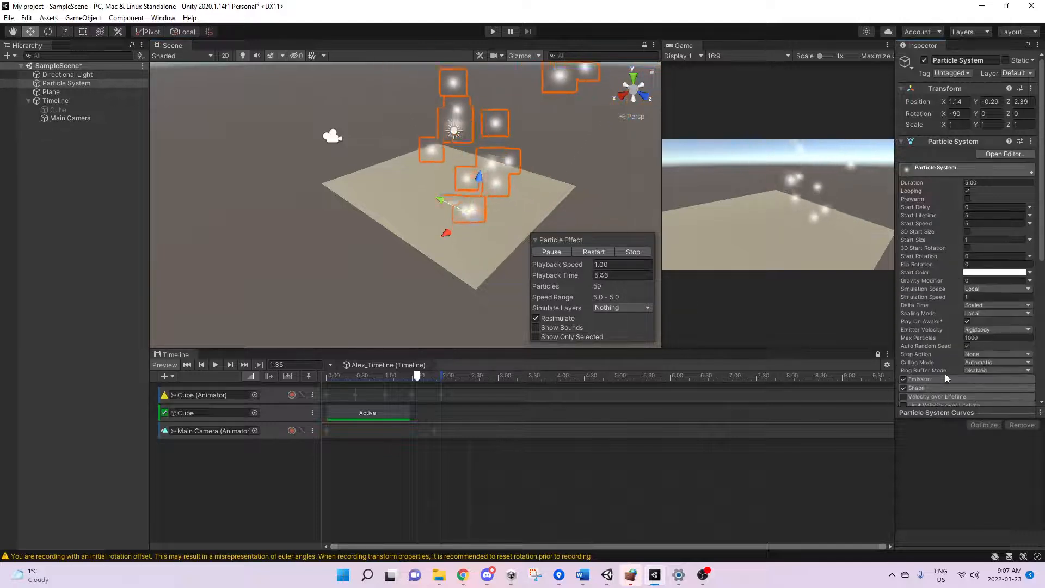
{"action": "scroll", "coordinate": [919, 378], "scroll_direction": "down", "scroll_amount": 5}
{"action": "left_click", "coordinate": [1005, 247]}
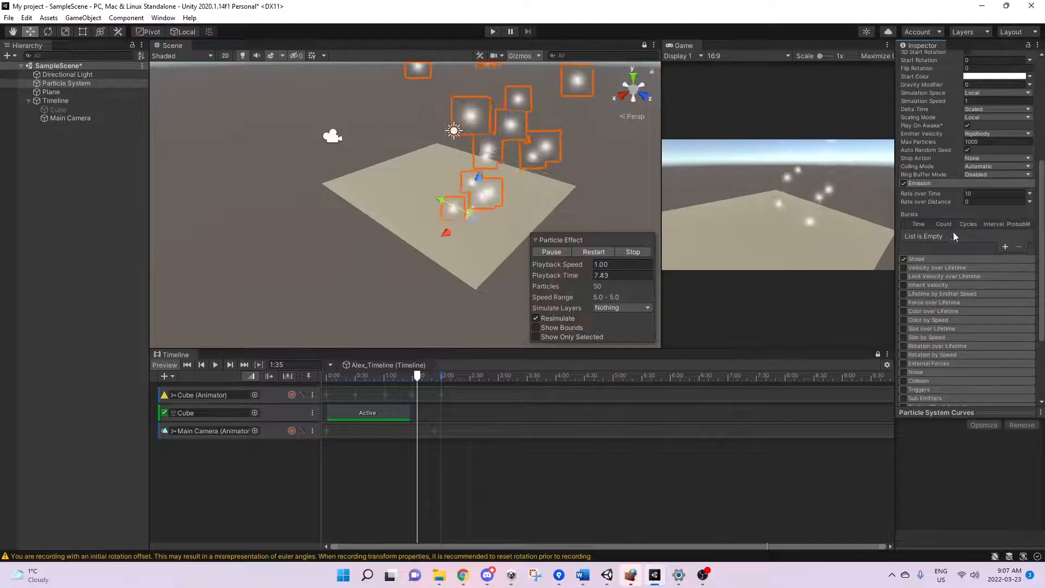
{"action": "left_click", "coordinate": [973, 195]}
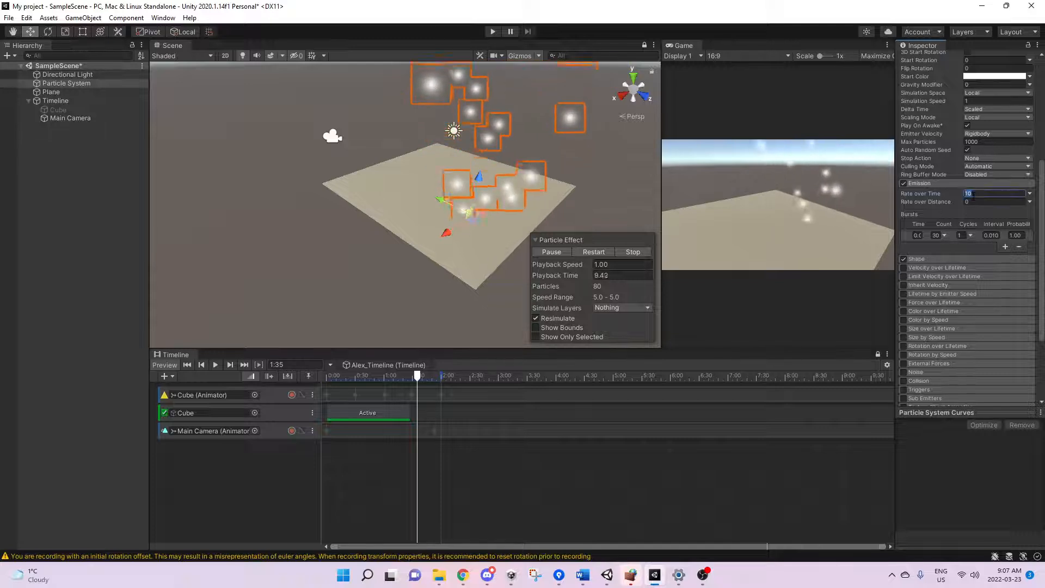
{"action": "type", "text": "0"}
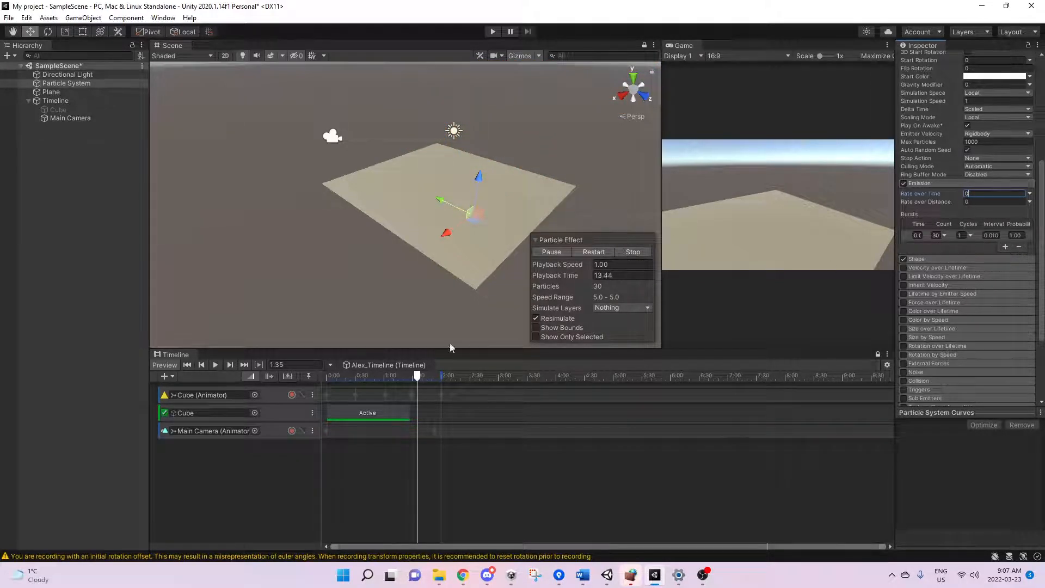
Step: Add an Activation Track for the Particle System with its Active clip running from frame 88 to frame 191
{"action": "right_click", "coordinate": [237, 473]}
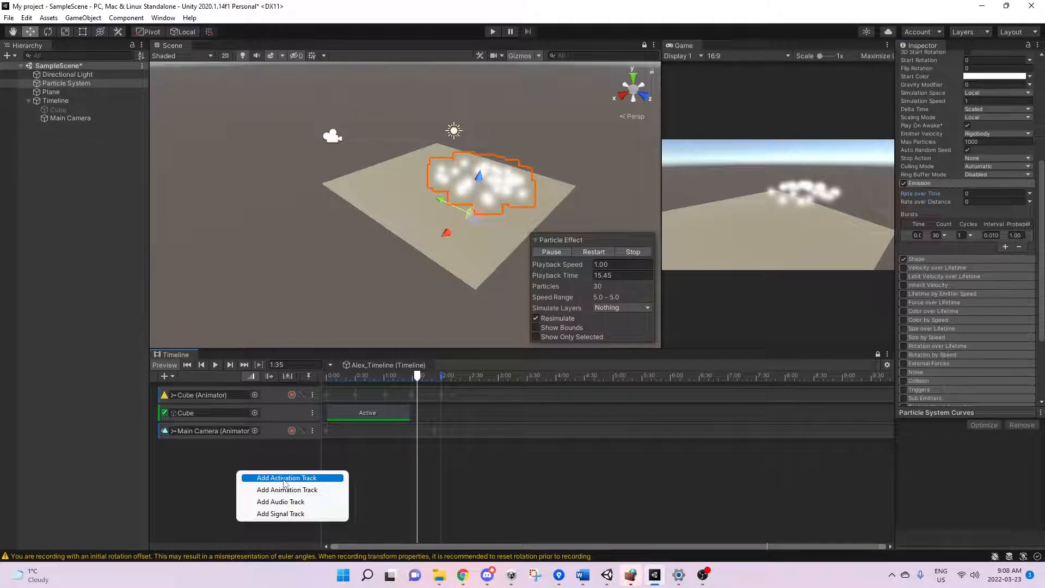
{"action": "left_click", "coordinate": [286, 478]}
{"action": "left_click_drag", "start_coordinate": [328, 453], "coordinate": [410, 453]}
{"action": "left_click_drag", "start_coordinate": [612, 451], "coordinate": [506, 451]}
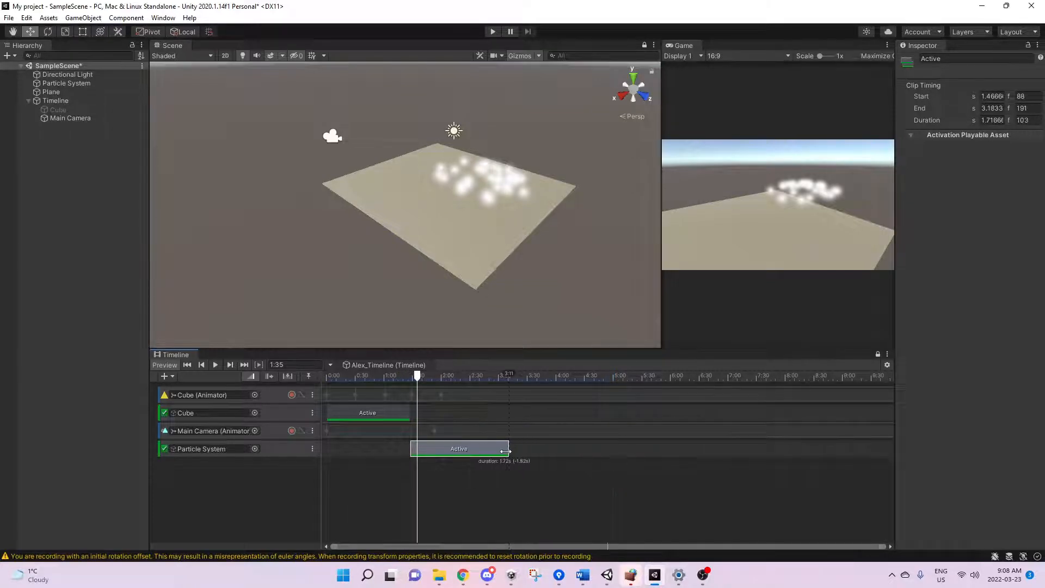
Step: Move the Particle System to the Cube's position at 1:27, about X -0.65, Y 0.55, Z 2.98, and play the Timeline from the start
{"action": "left_click_drag", "start_coordinate": [419, 383], "coordinate": [411, 383]}
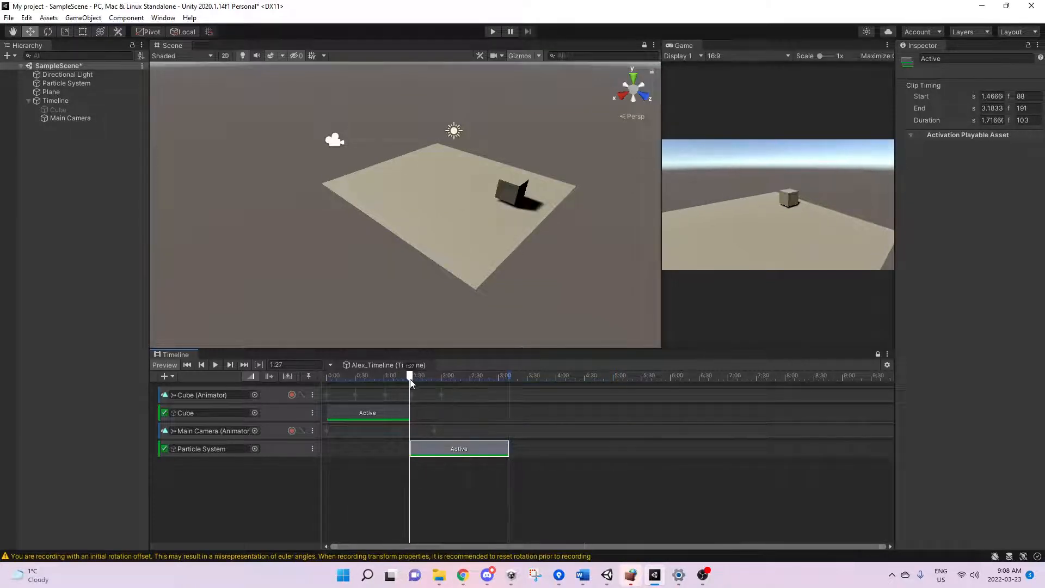
{"action": "left_click", "coordinate": [61, 83]}
{"action": "left_click_drag", "start_coordinate": [453, 223], "coordinate": [485, 206]}
{"action": "left_click_drag", "start_coordinate": [484, 206], "coordinate": [413, 231], "text": "alt"}
{"action": "right_click_drag", "start_coordinate": [414, 232], "coordinate": [376, 231]}
{"action": "left_click_drag", "start_coordinate": [481, 294], "coordinate": [467, 297]}
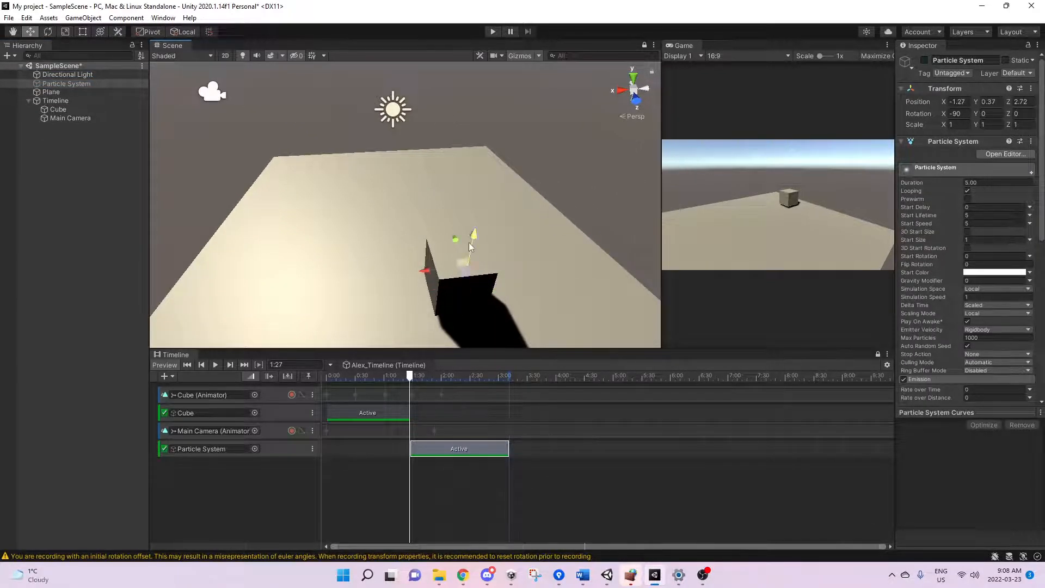
{"action": "left_click_drag", "start_coordinate": [468, 247], "coordinate": [610, 212], "text": "alt"}
{"action": "scroll", "coordinate": [462, 257], "scroll_direction": "down", "scroll_amount": 3}
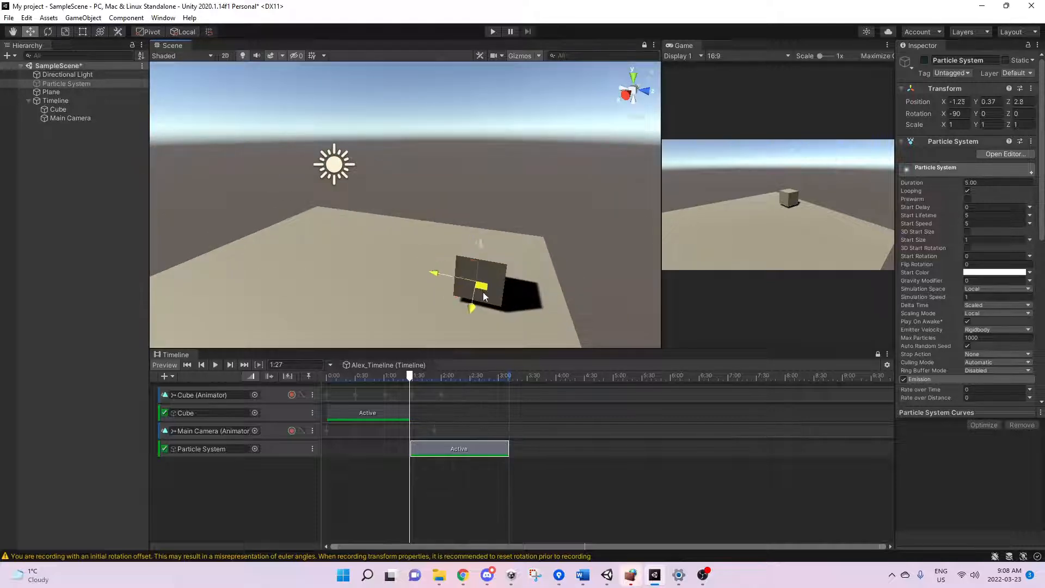
{"action": "left_click_drag", "start_coordinate": [484, 295], "coordinate": [482, 290]}
{"action": "left_click_drag", "start_coordinate": [409, 376], "coordinate": [284, 385]}
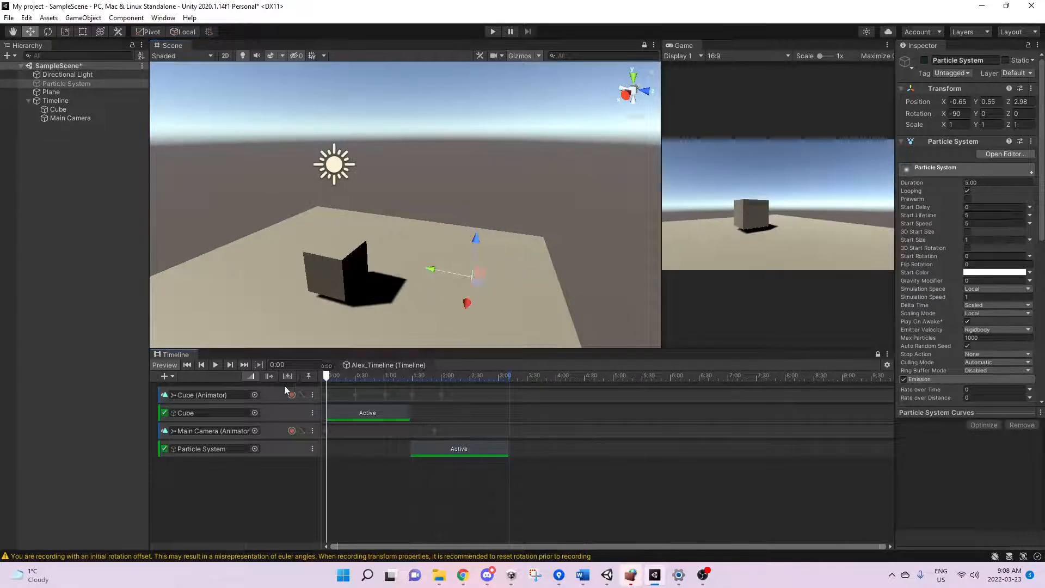
{"action": "left_click", "coordinate": [216, 365]}
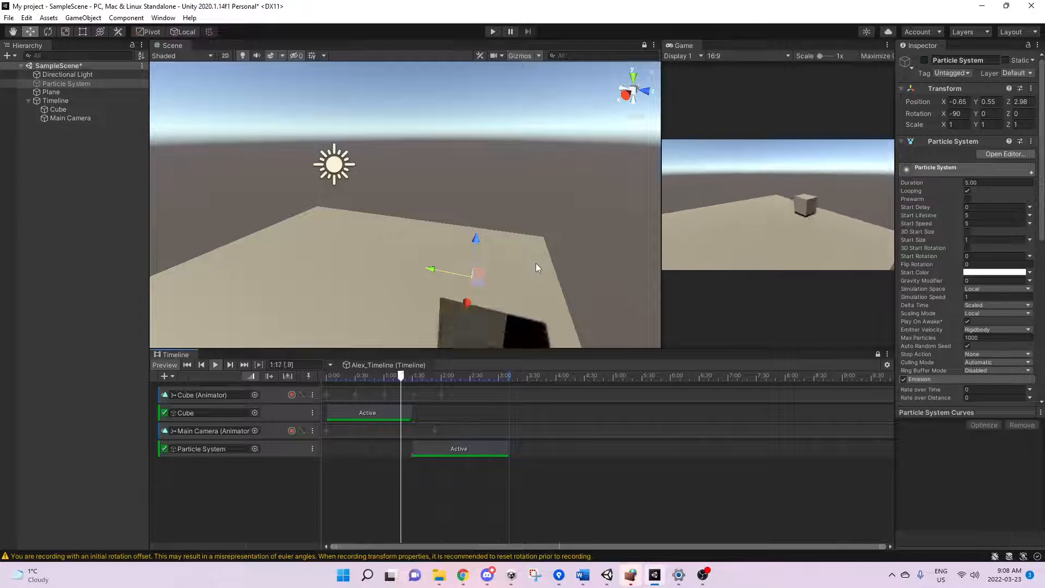
Step: Turn off Looping on the Particle System, preview its burst, and review its Emission and Shape modules
{"action": "left_click", "coordinate": [52, 92]}
{"action": "left_click", "coordinate": [60, 83]}
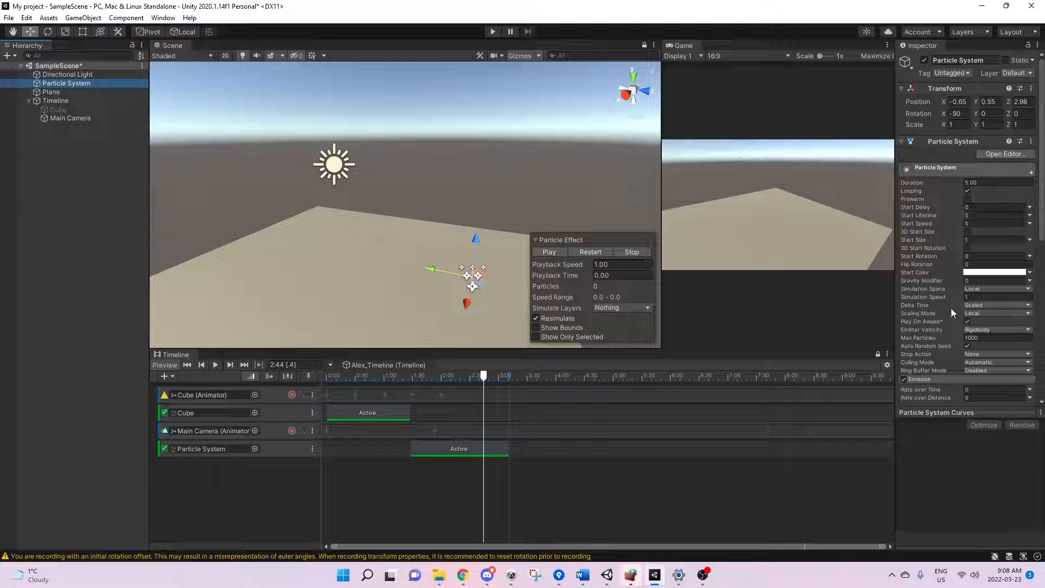
{"action": "left_click", "coordinate": [968, 192]}
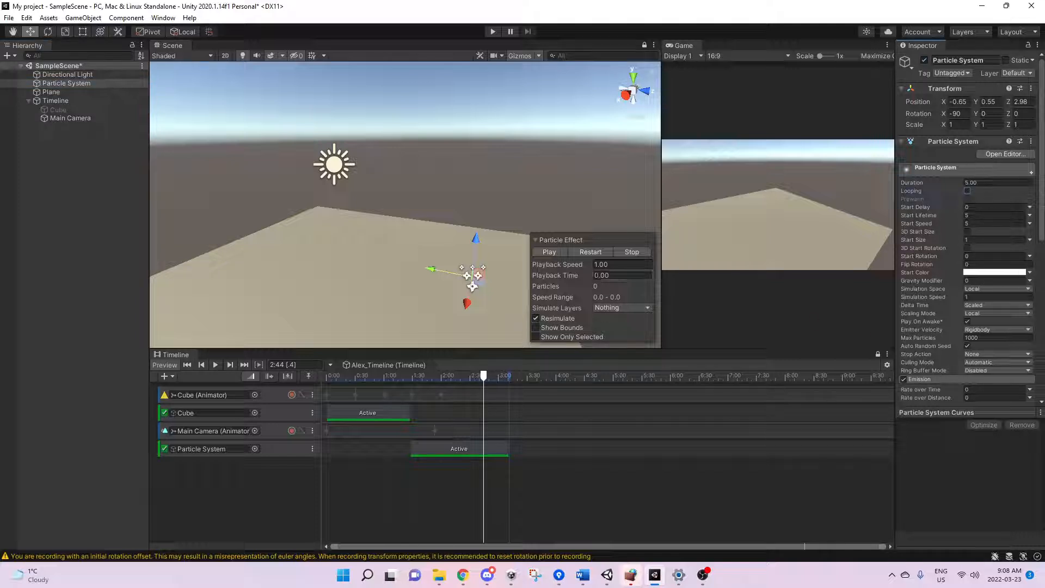
{"action": "left_click", "coordinate": [544, 250]}
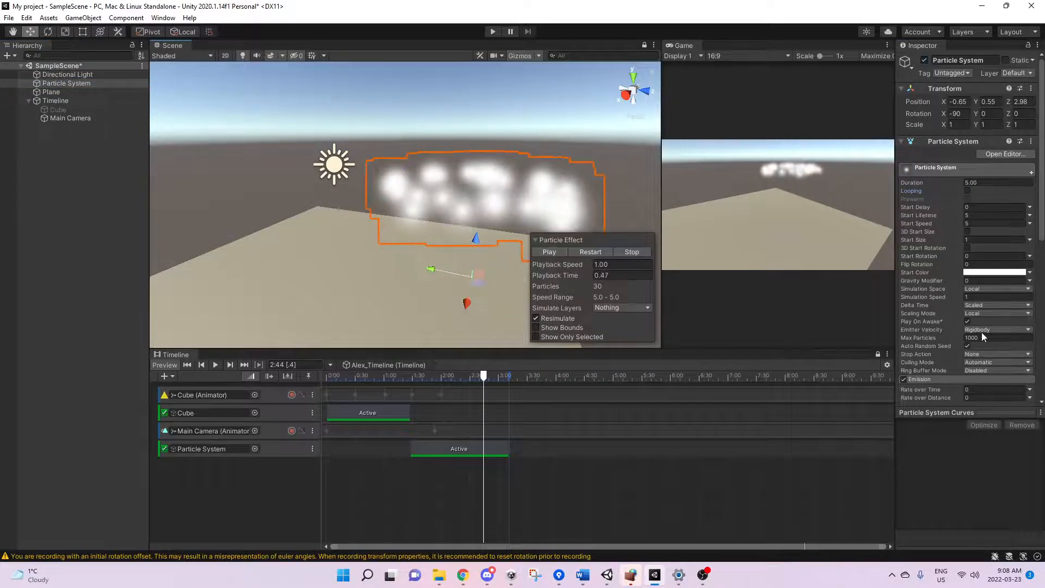
{"action": "scroll", "coordinate": [983, 337], "scroll_direction": "down", "scroll_amount": 6}
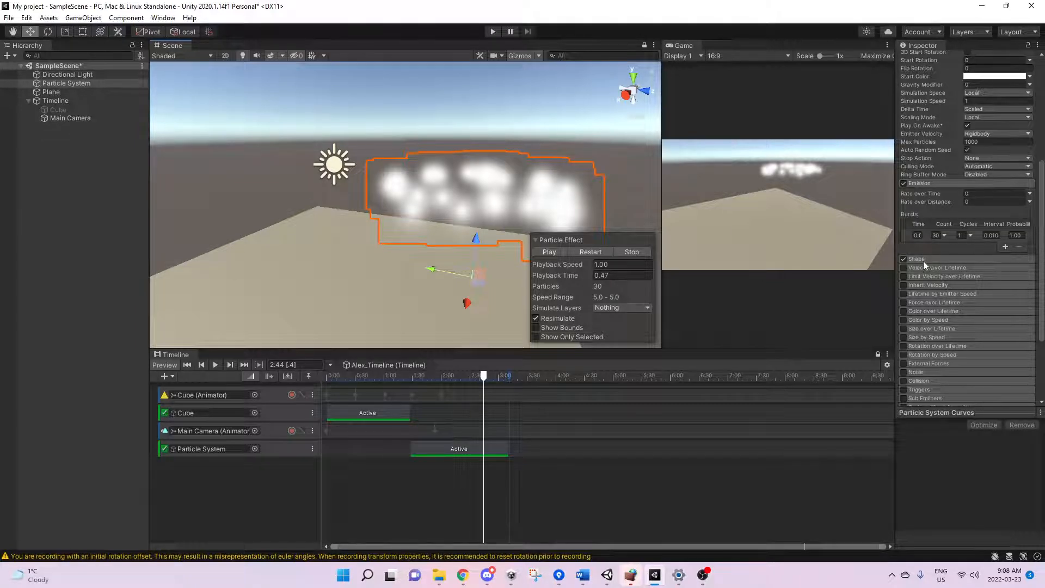
{"action": "scroll", "coordinate": [945, 212], "scroll_direction": "up", "scroll_amount": 3}
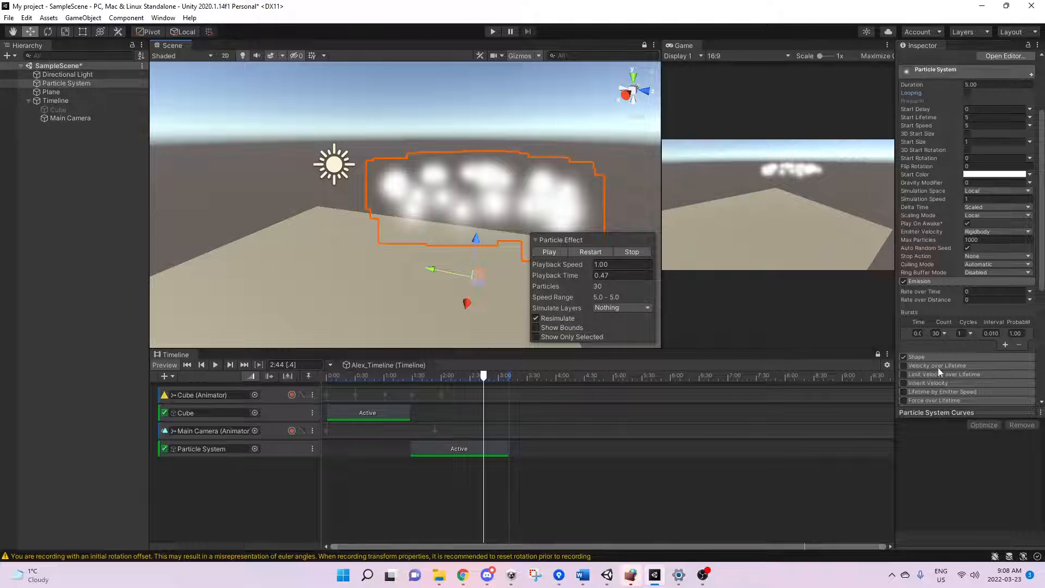
Step: Run the scene in Play mode, play the Timeline to check the sequence, and exit Play mode
{"action": "left_click", "coordinate": [257, 84]}
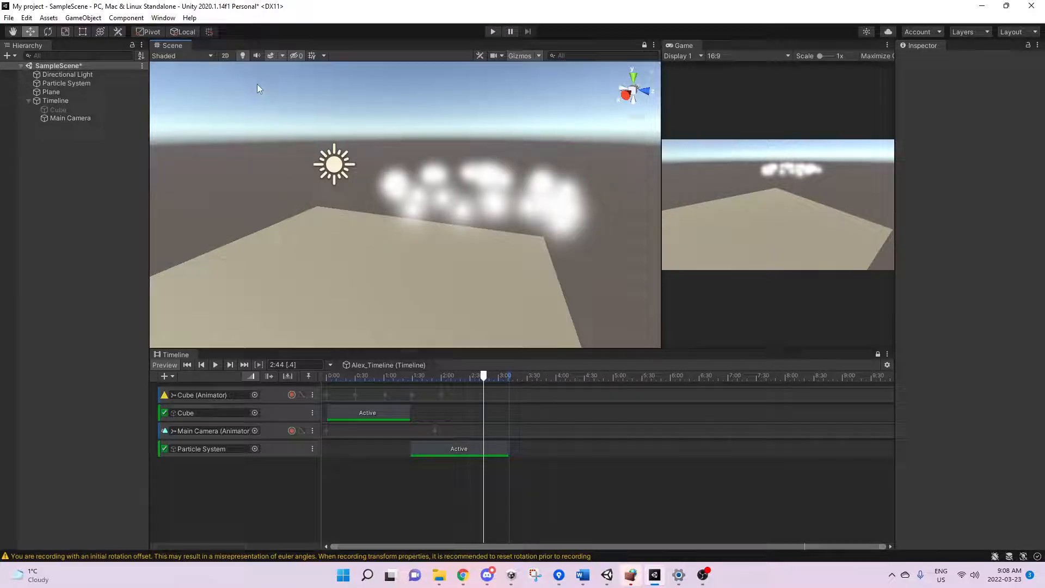
{"action": "left_click", "coordinate": [493, 32]}
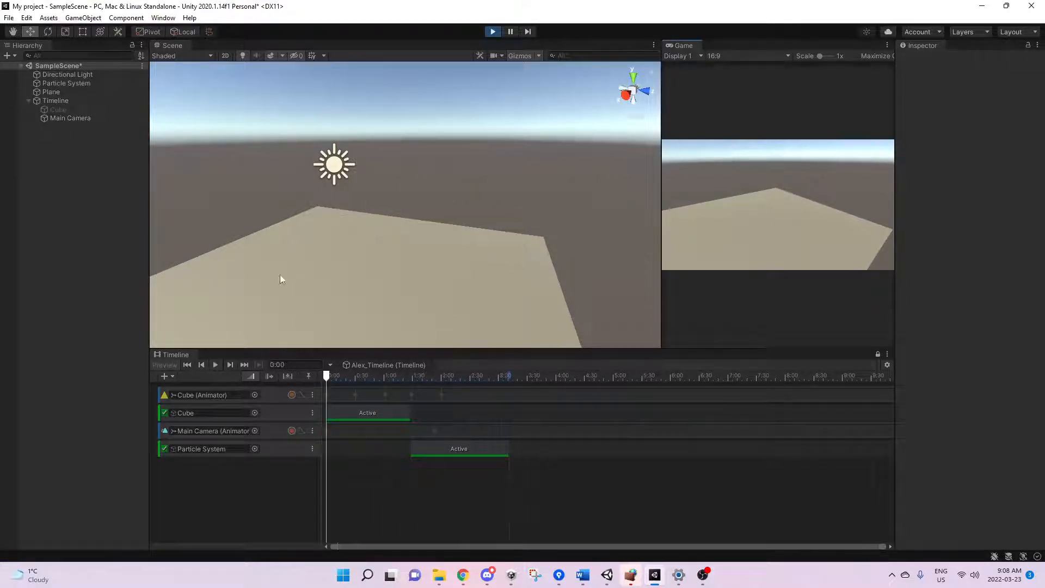
{"action": "left_click", "coordinate": [215, 365]}
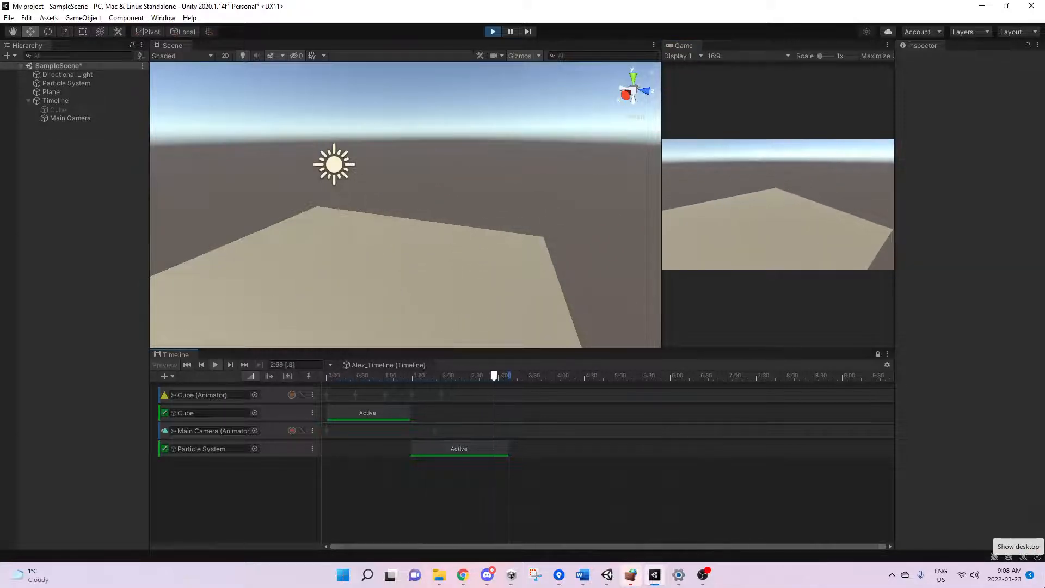
{"action": "left_click", "coordinate": [493, 32]}
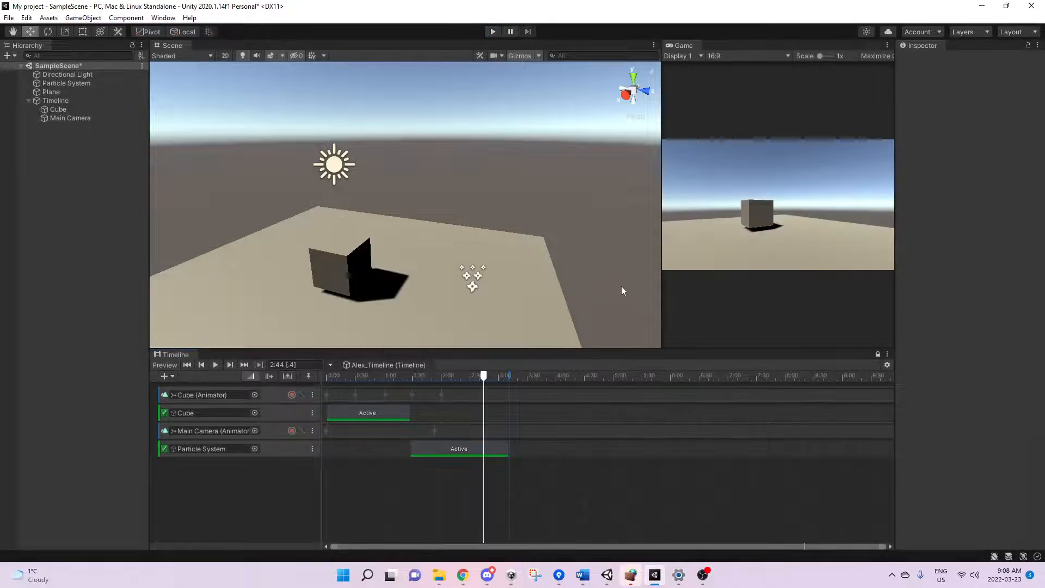
Step: Convert the Cube's animation track to a clip track and move its Recorded clip to start at about 2:16
{"action": "left_click_drag", "start_coordinate": [570, 223], "coordinate": [482, 228], "text": "alt"}
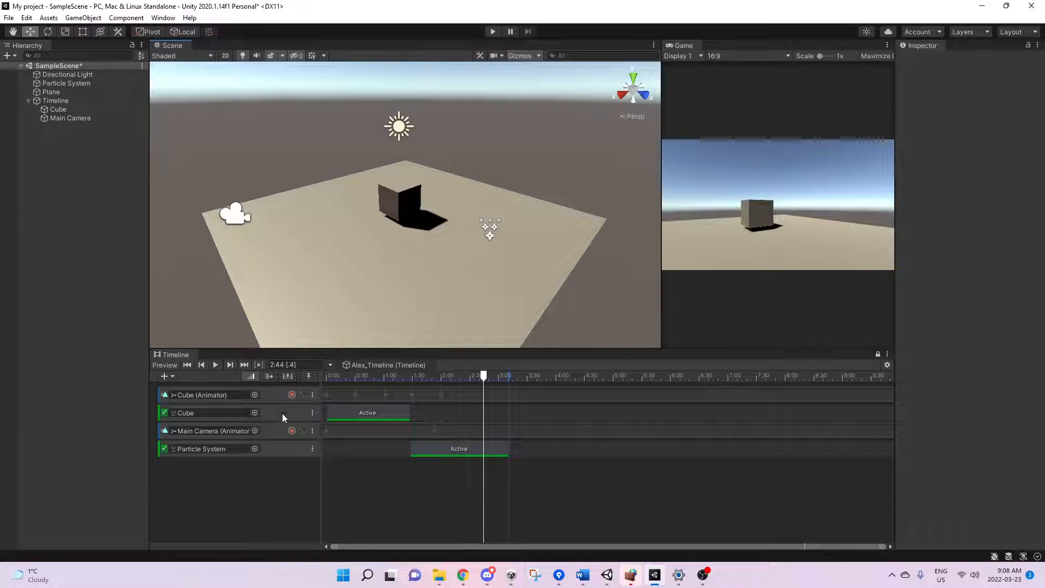
{"action": "left_click", "coordinate": [275, 397]}
{"action": "right_click", "coordinate": [275, 397]}
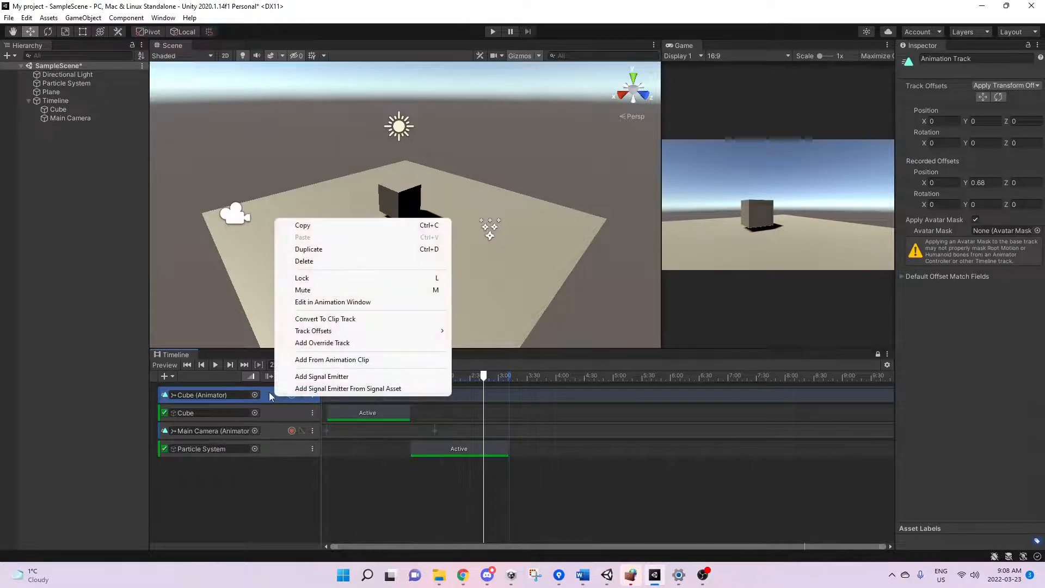
{"action": "left_click", "coordinate": [326, 319]}
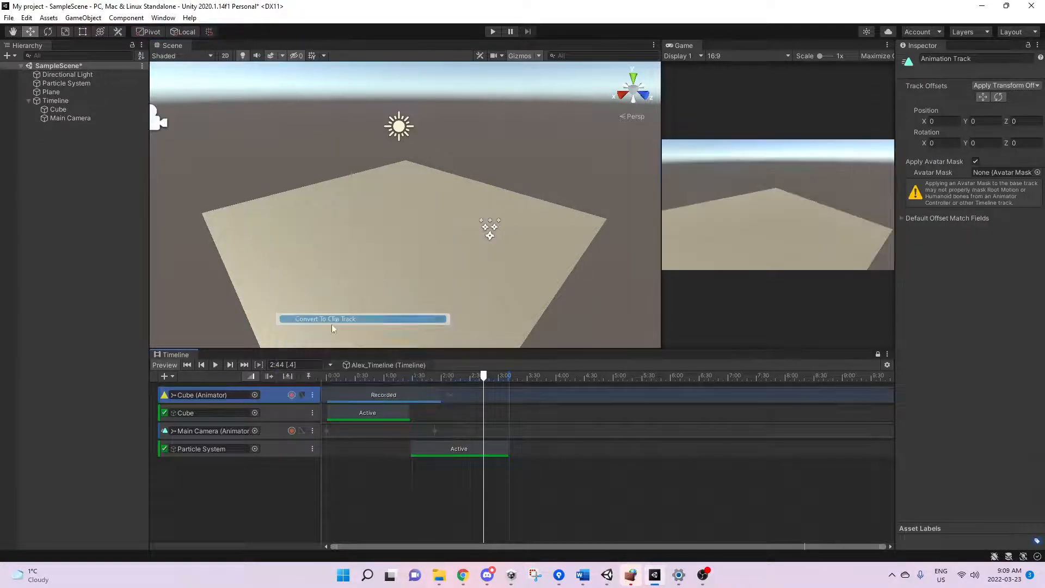
{"action": "left_click_drag", "start_coordinate": [354, 394], "coordinate": [505, 416]}
Step: Adjust the Cube's Active clip to run from frame 0 to frame 224, and return the playhead to 0:00
{"action": "left_click", "coordinate": [479, 406]}
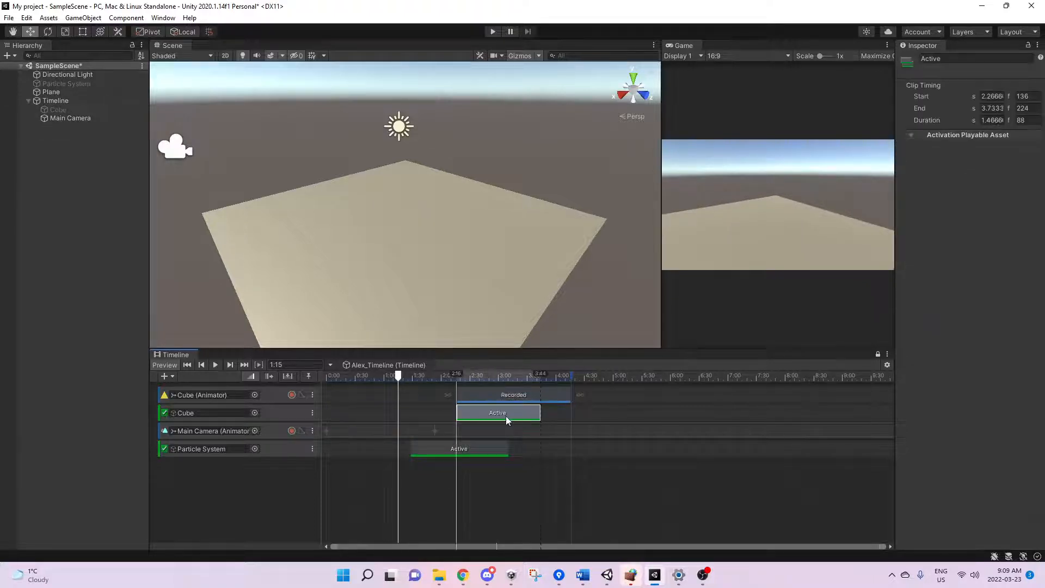
{"action": "left_click_drag", "start_coordinate": [454, 375], "coordinate": [332, 420]}
{"action": "left_click_drag", "start_coordinate": [354, 376], "coordinate": [324, 377]}
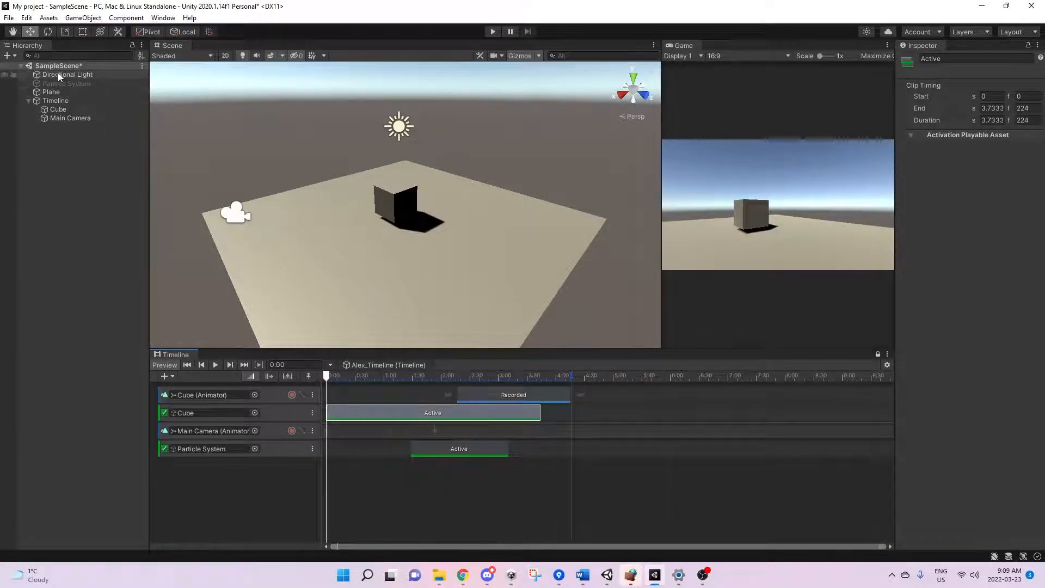
Step: Add an Animation Track for the Directional Light and start recording on it
{"action": "left_click_drag", "start_coordinate": [60, 77], "coordinate": [242, 354]}
{"action": "left_click_drag", "start_coordinate": [242, 503], "coordinate": [245, 494]}
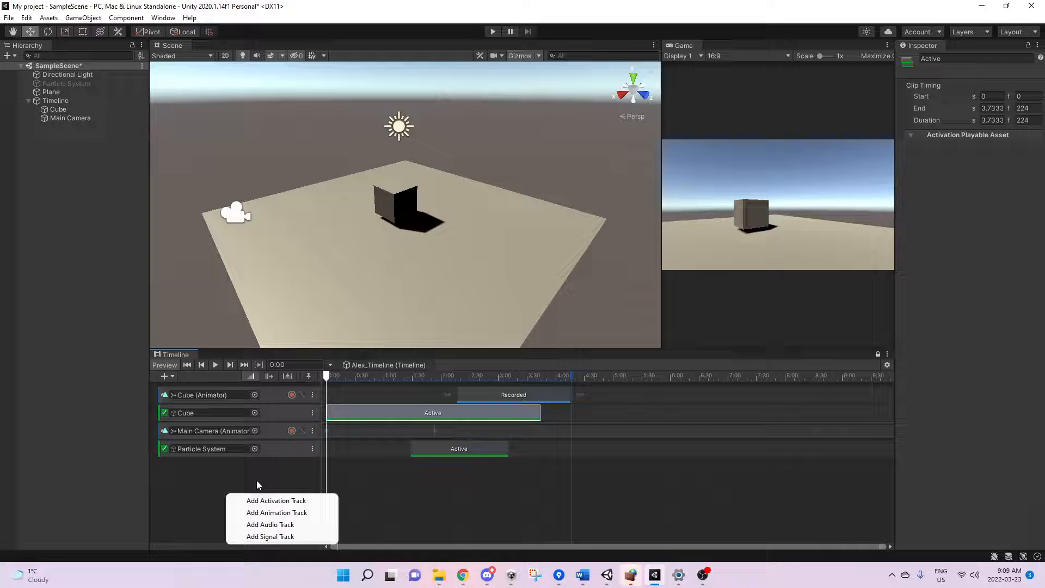
{"action": "left_click", "coordinate": [280, 511]}
{"action": "left_click", "coordinate": [302, 467]}
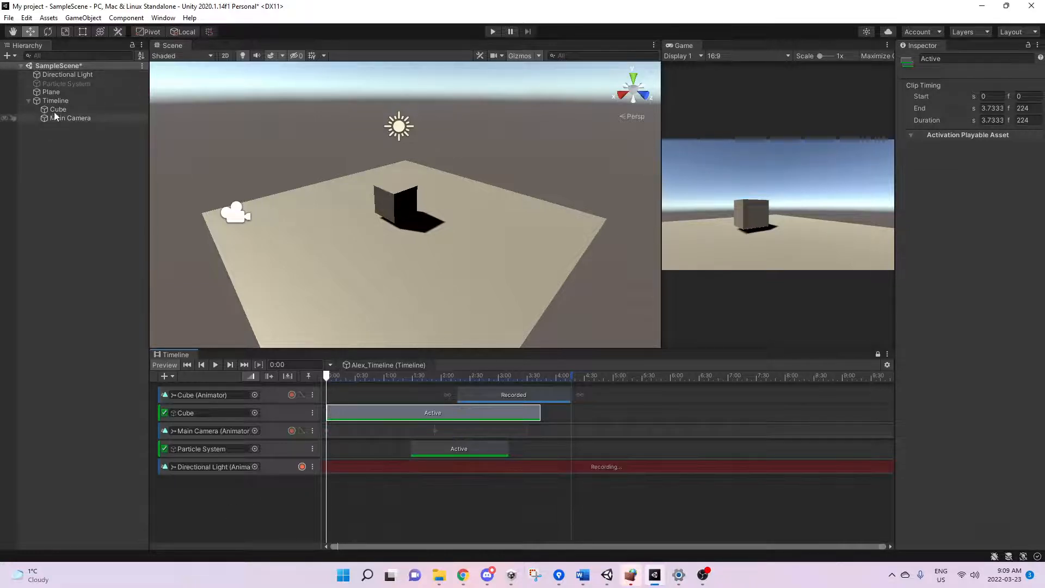
Step: Keyframe the Directional Light's color at 0:00 as warm cream FFECBF
{"action": "left_click", "coordinate": [66, 74]}
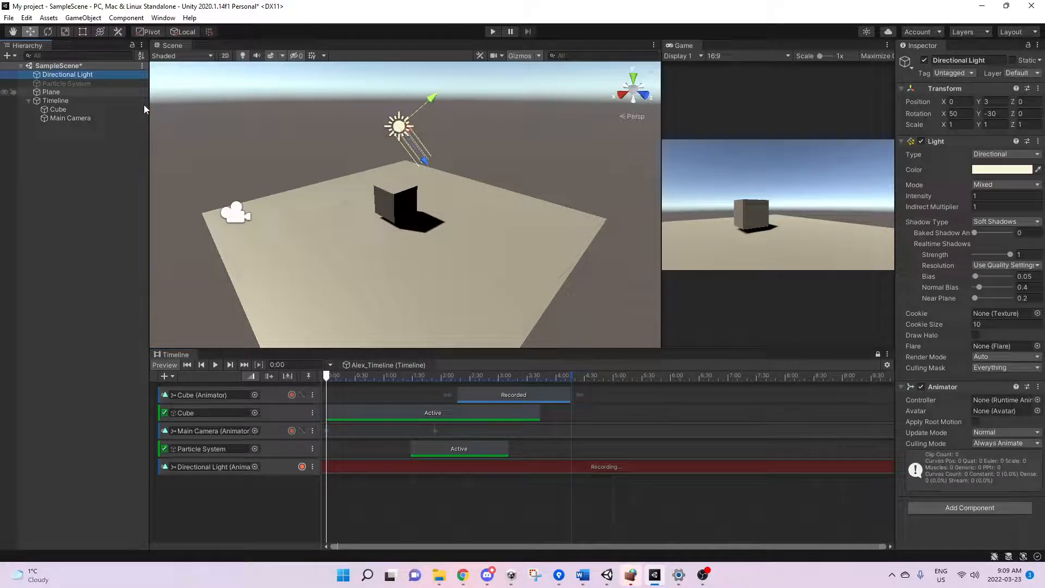
{"action": "left_click", "coordinate": [327, 380]}
{"action": "left_click", "coordinate": [1005, 170]}
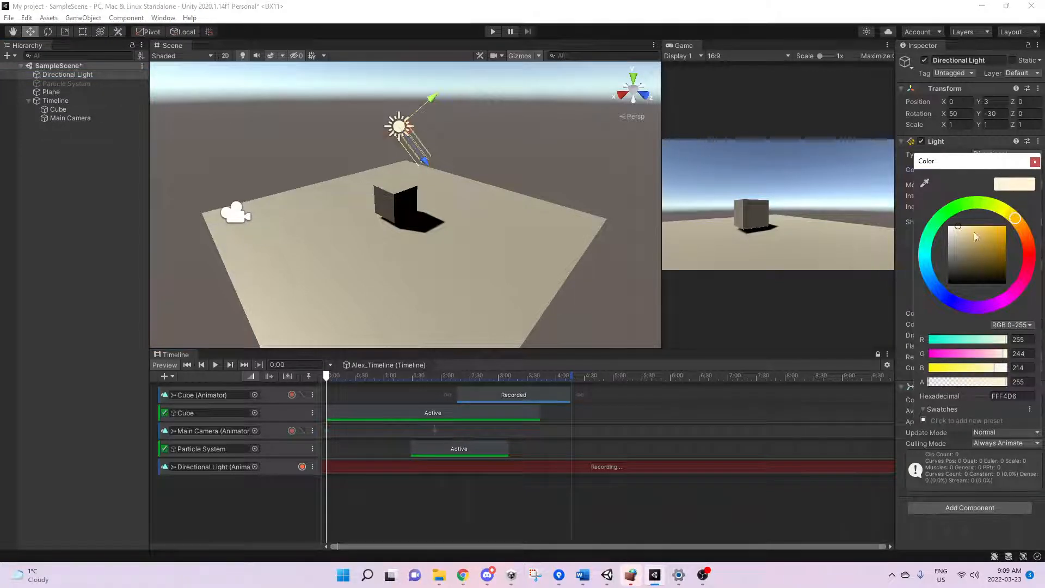
{"action": "left_click_drag", "start_coordinate": [963, 235], "coordinate": [965, 229]}
Step: Keyframe the Directional Light's color as light blue at 2:20
{"action": "left_click_drag", "start_coordinate": [394, 375], "coordinate": [460, 383]}
{"action": "left_click", "coordinate": [996, 170]}
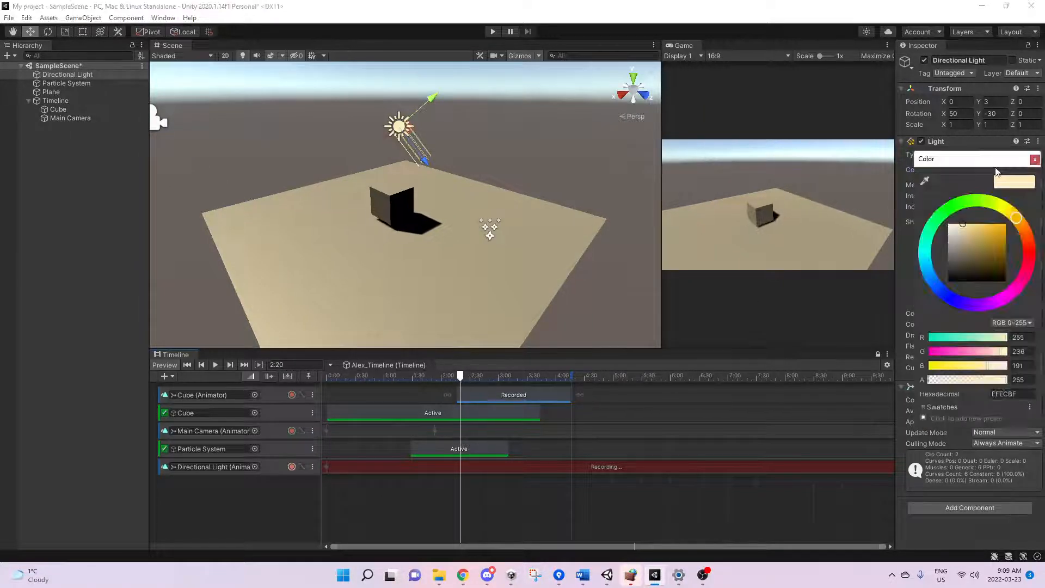
{"action": "left_click_drag", "start_coordinate": [924, 251], "coordinate": [928, 273]}
{"action": "left_click_drag", "start_coordinate": [983, 232], "coordinate": [985, 224]}
Step: Keyframe the Directional Light's intensity as 2.03 at 2:29 and 1 at 0:00, and scrub through the change
{"action": "left_click_drag", "start_coordinate": [462, 380], "coordinate": [469, 400]}
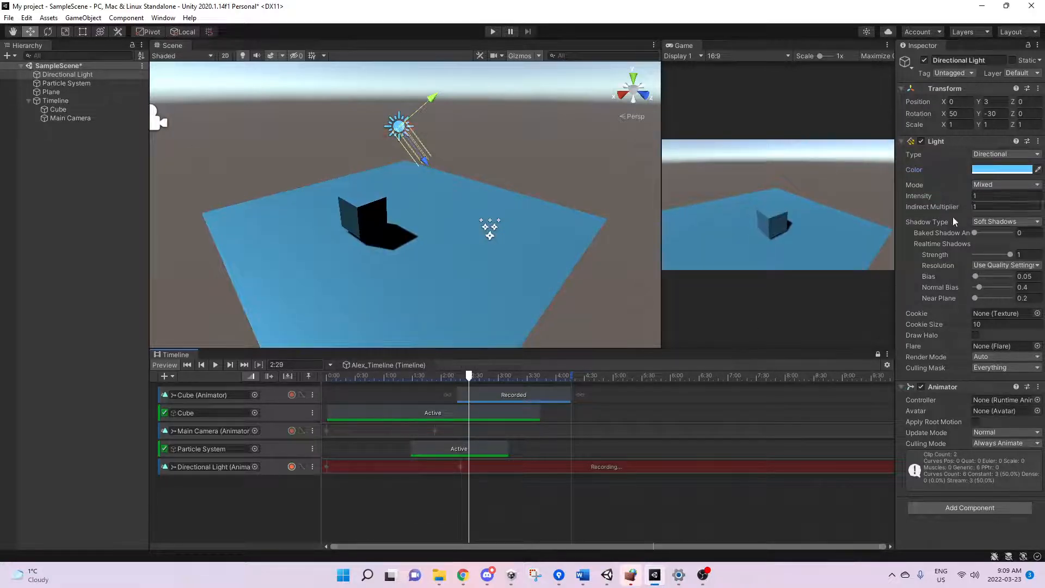
{"action": "left_click_drag", "start_coordinate": [945, 195], "coordinate": [977, 209]}
{"action": "left_click_drag", "start_coordinate": [457, 384], "coordinate": [322, 402]}
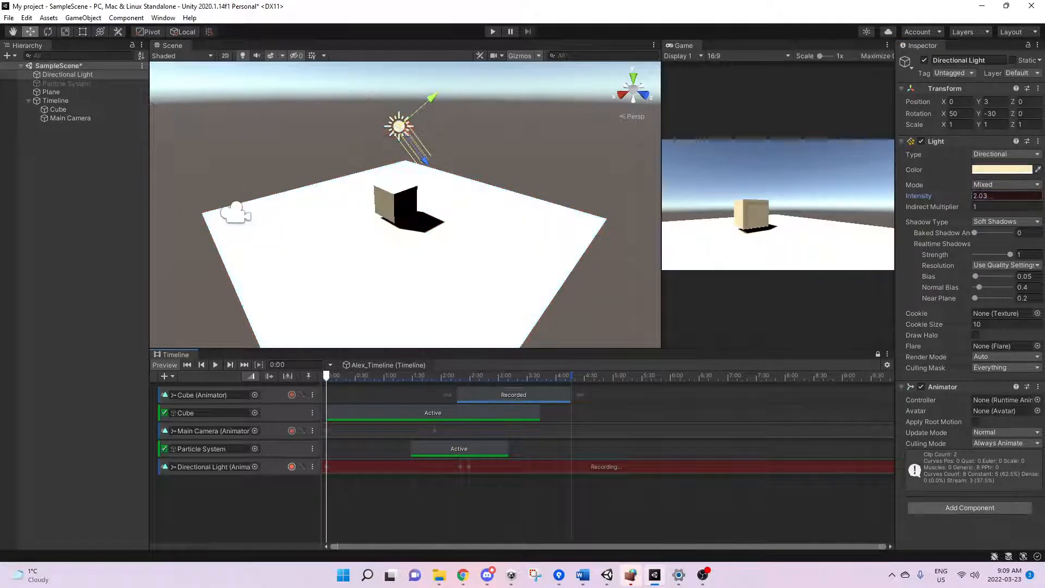
{"action": "type", "text": "1"}
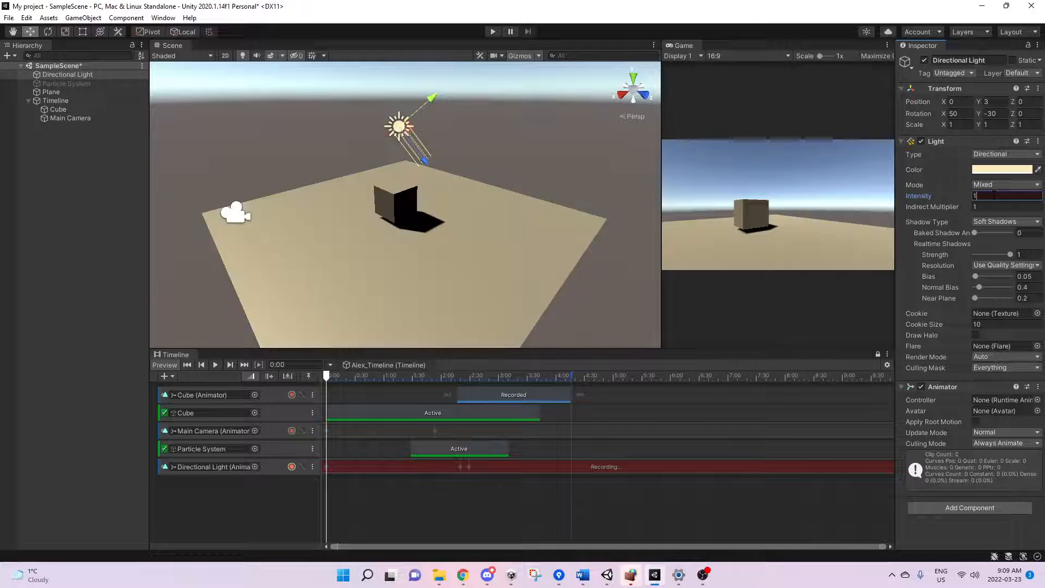
{"action": "left_click_drag", "start_coordinate": [331, 378], "coordinate": [479, 375]}
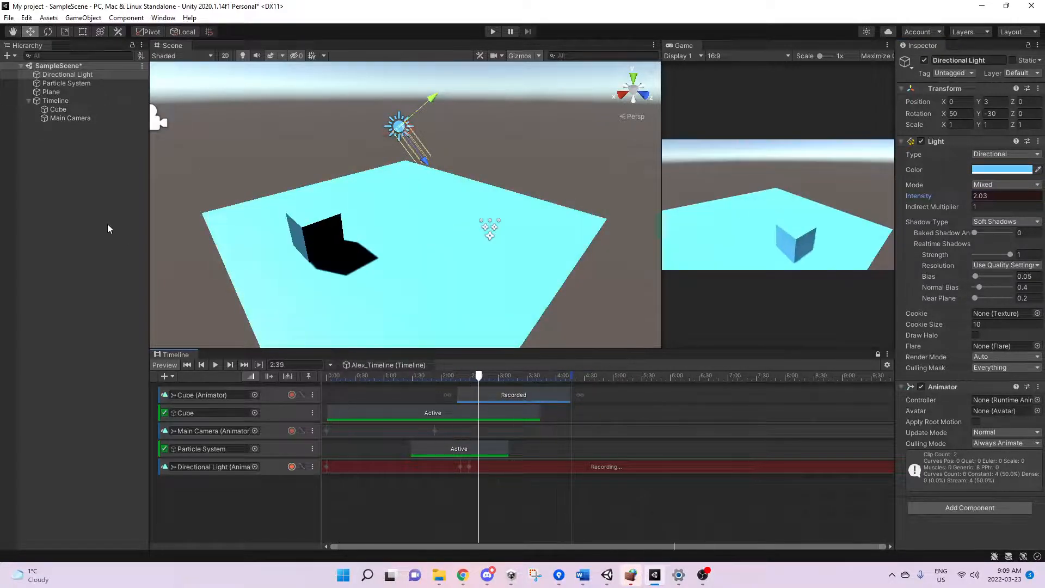
Step: Select the Particle System, scrub through the Timeline, and review the track types that can be added
{"action": "left_click", "coordinate": [54, 83]}
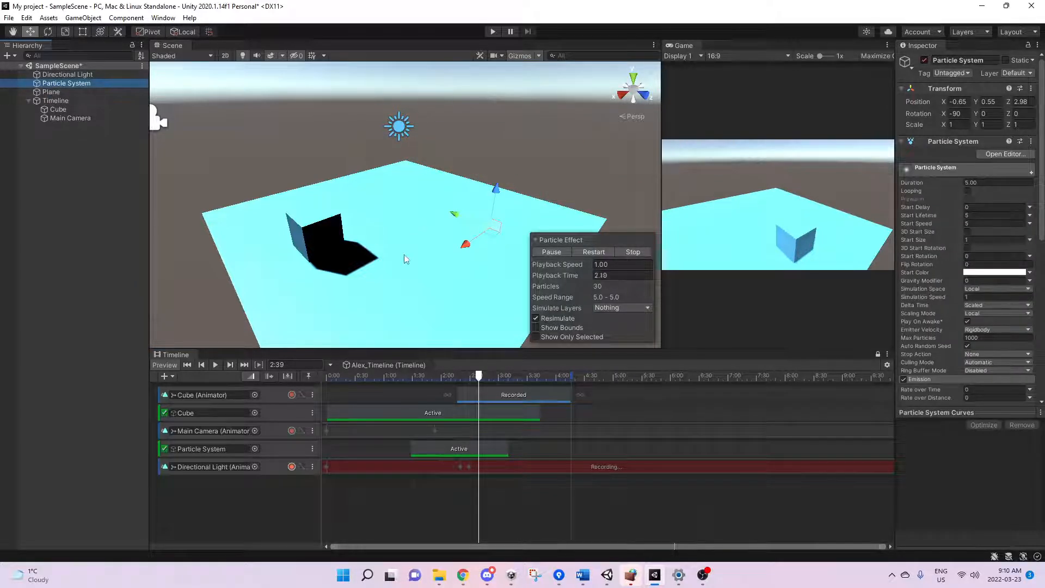
{"action": "left_click_drag", "start_coordinate": [469, 377], "coordinate": [326, 378]}
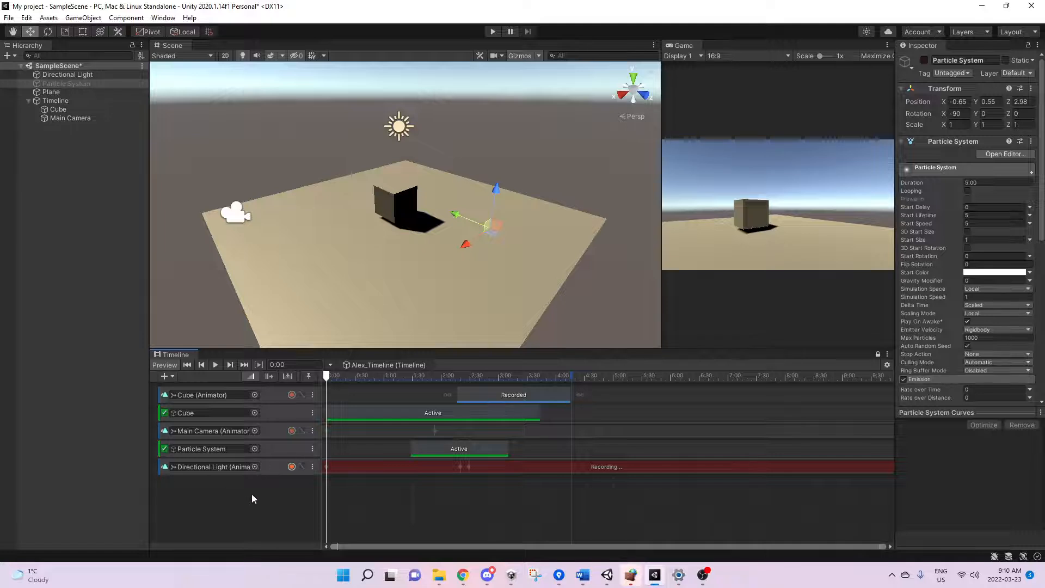
{"action": "right_click", "coordinate": [293, 499]}
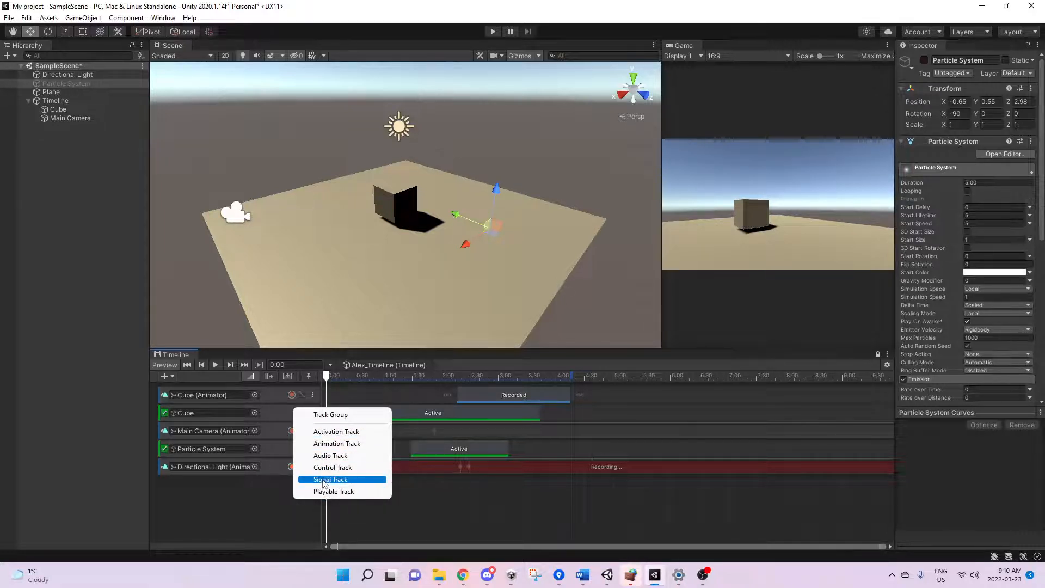
{"action": "left_click", "coordinate": [229, 525]}
{"action": "left_click_drag", "start_coordinate": [326, 375], "coordinate": [386, 379]}
{"action": "left_click_drag", "start_coordinate": [574, 388], "coordinate": [327, 429]}
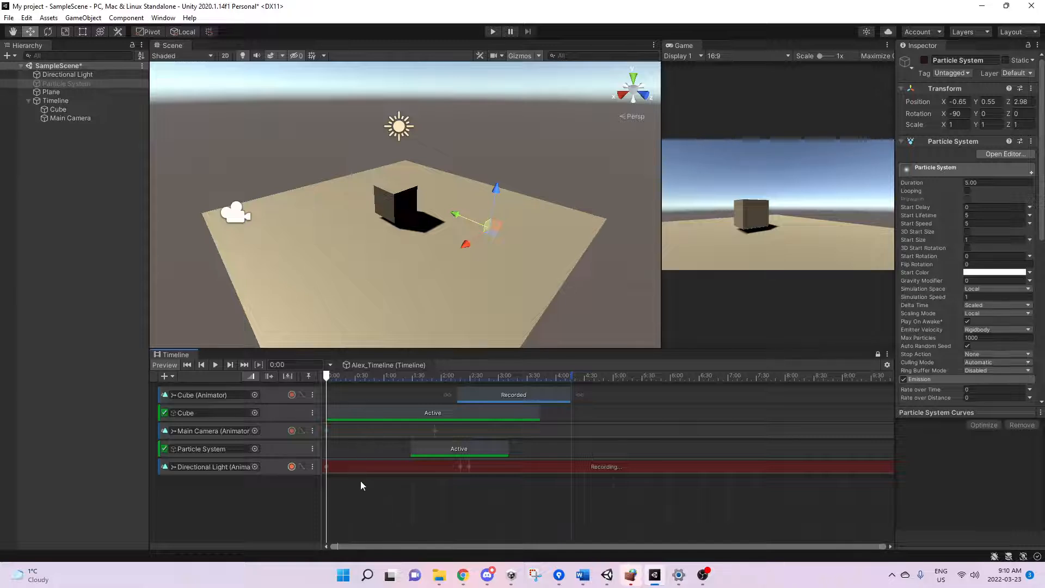
Step: Stop recording on the Directional Light track and show the Timeline object's Playable Director settings
{"action": "left_click", "coordinate": [293, 467]}
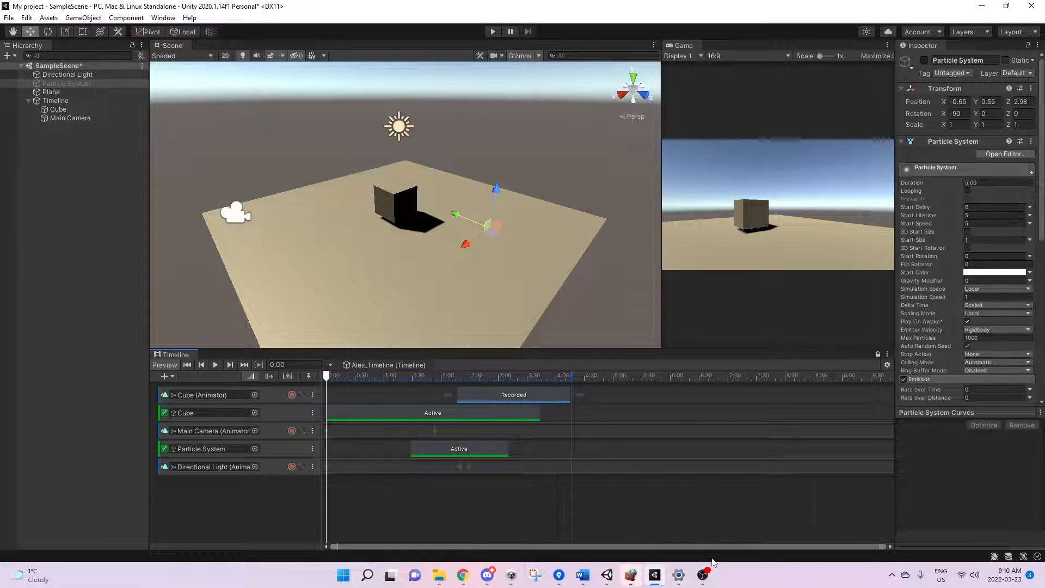
{"action": "mouse_move", "coordinate": [703, 582]}
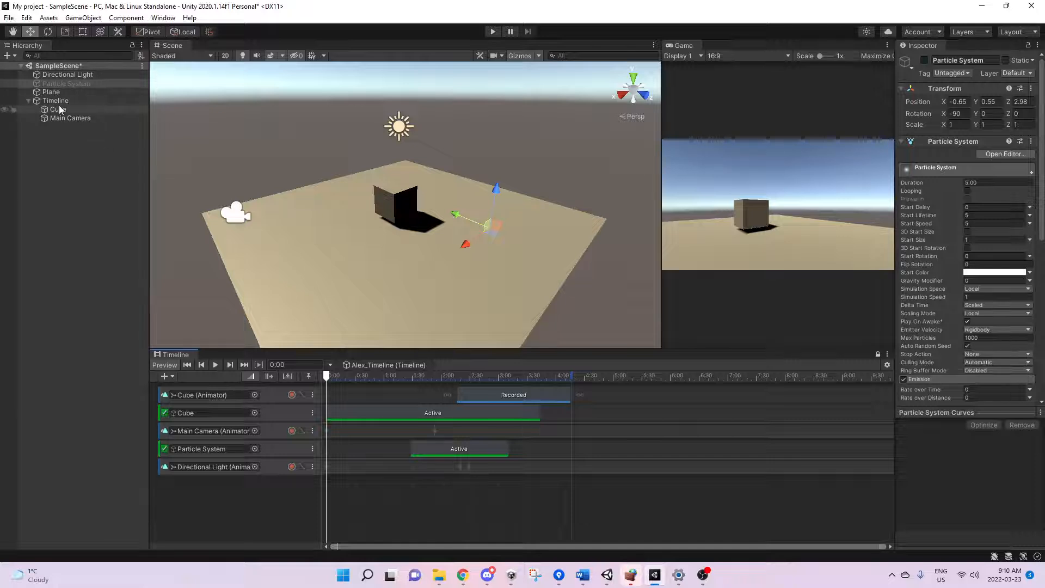
{"action": "left_click", "coordinate": [79, 102]}
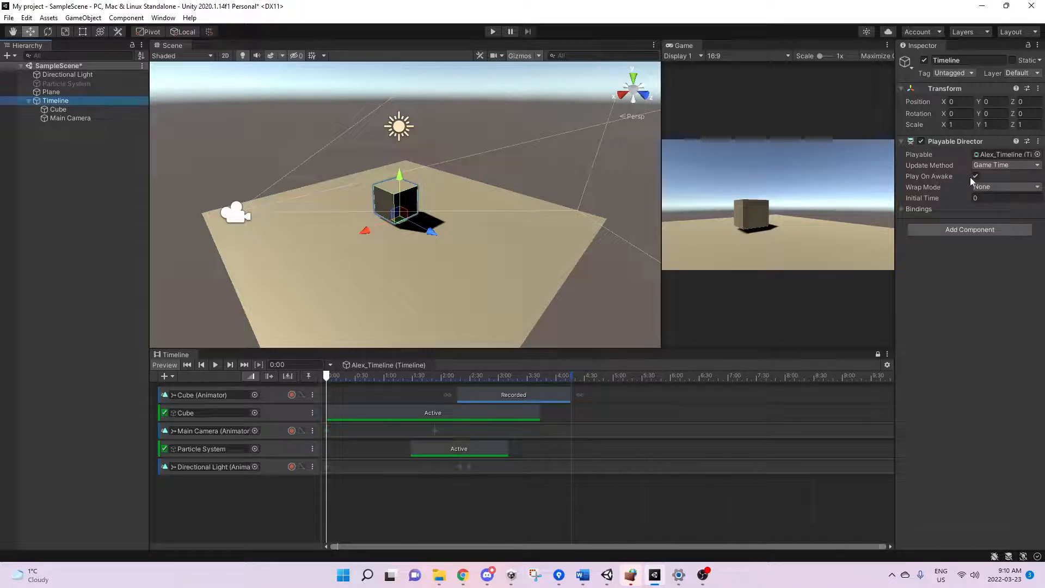
Step: Test the scene in Play mode, set the Playable Director's Wrap Mode to Loop, and test it again
{"action": "left_click", "coordinate": [492, 32]}
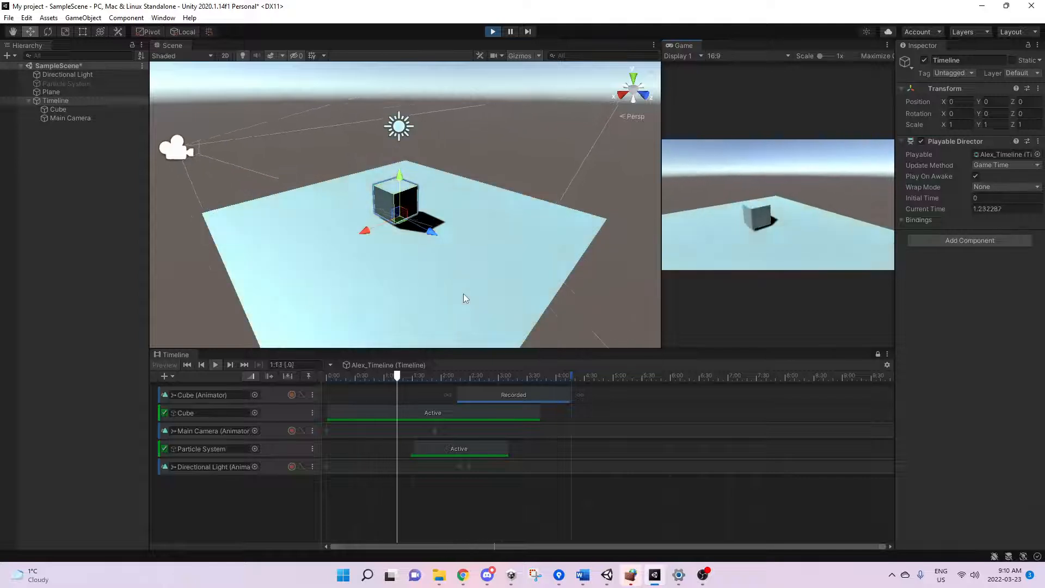
{"action": "left_click", "coordinate": [492, 32]}
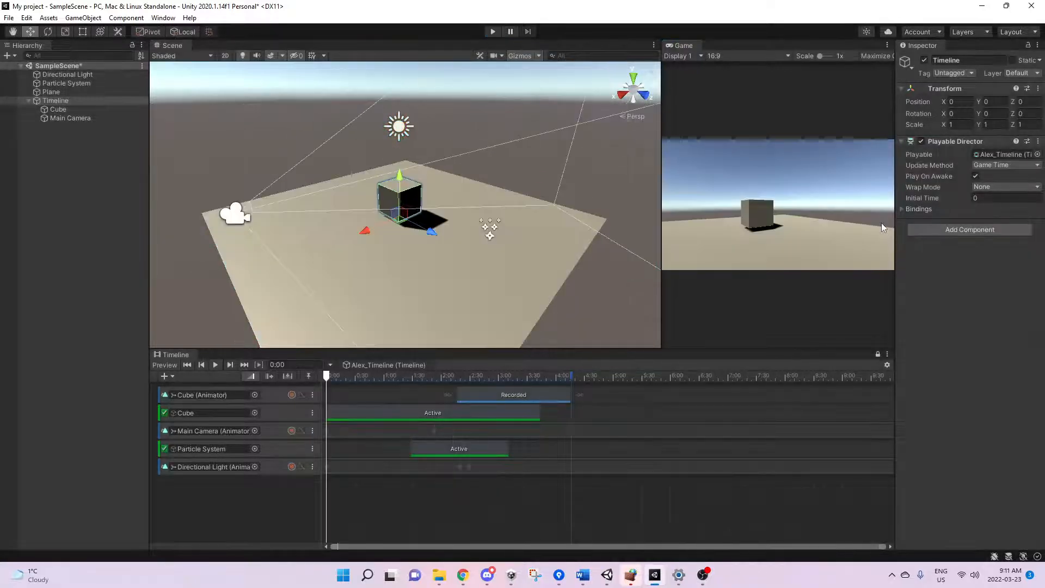
{"action": "left_click", "coordinate": [984, 188]}
{"action": "left_click", "coordinate": [1000, 211]}
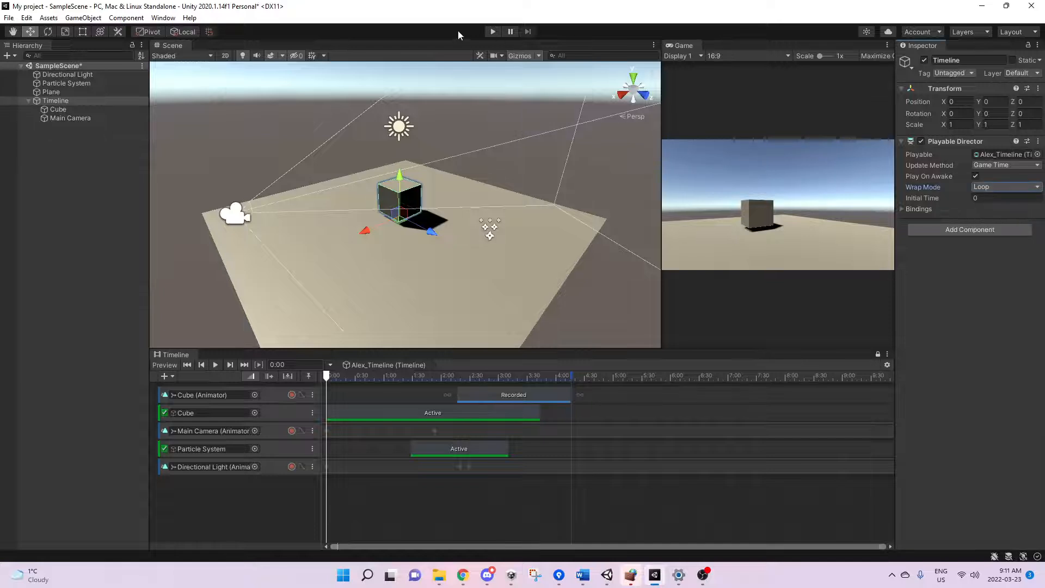
{"action": "left_click", "coordinate": [493, 31]}
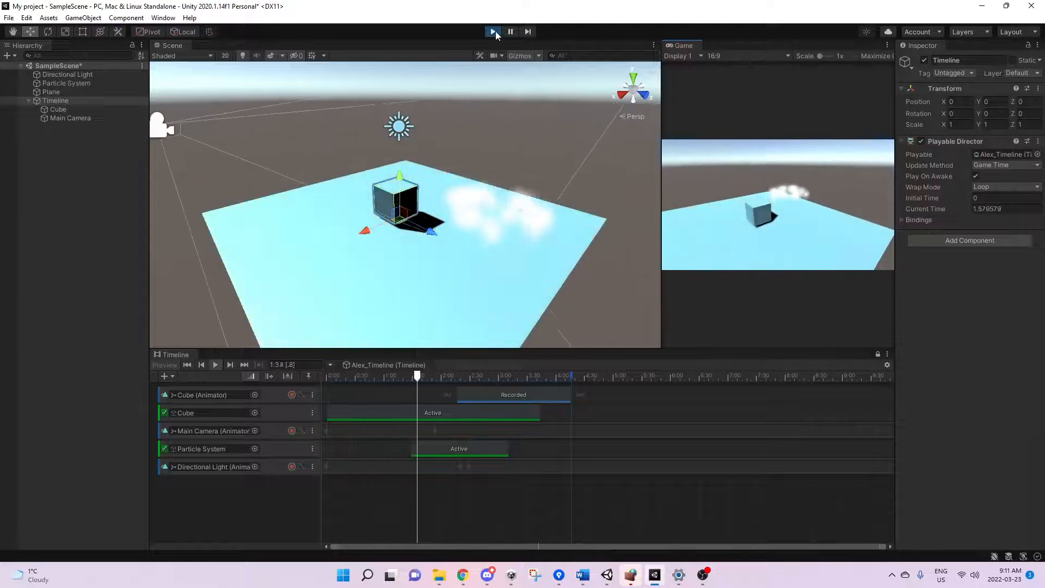
{"action": "key", "text": "ctrl+p"}
Step: Set the Playable Director's Wrap Mode to Hold and return it to None
{"action": "left_click", "coordinate": [987, 188]}
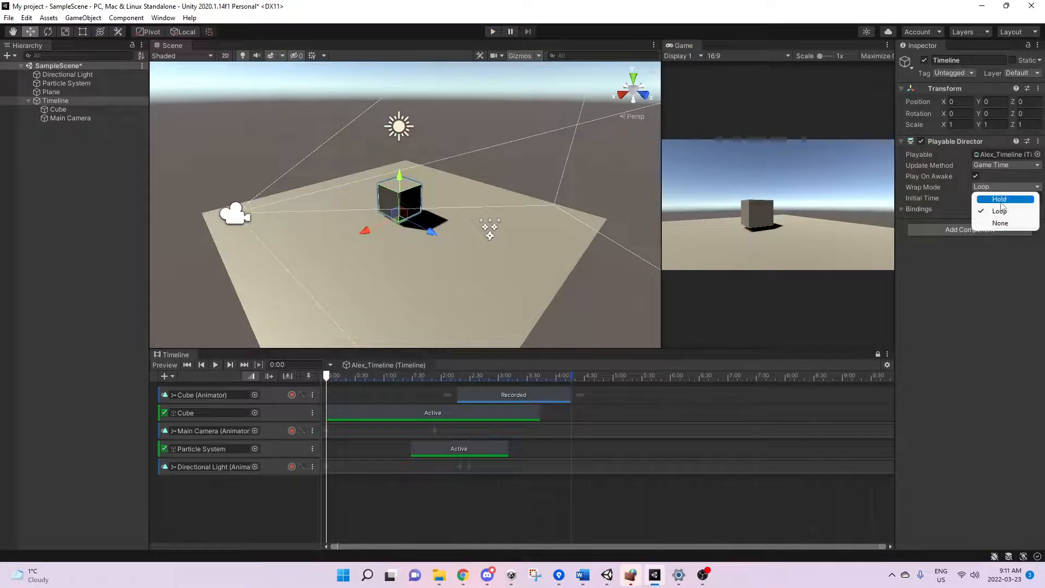
{"action": "left_click", "coordinate": [994, 198]}
{"action": "left_click", "coordinate": [996, 187]}
{"action": "left_click", "coordinate": [988, 222]}
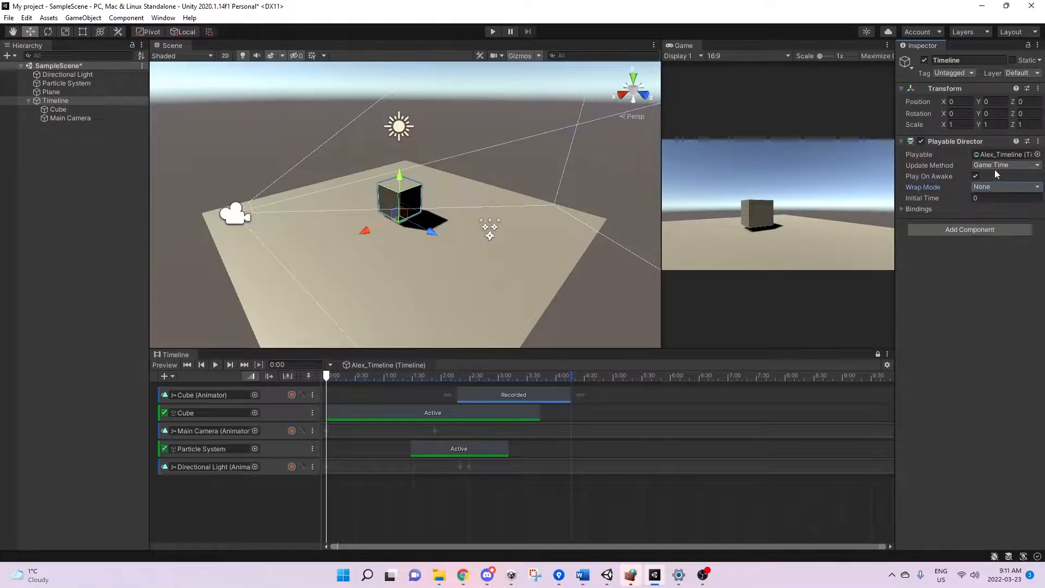
Step: Turn off Play On Awake on the Playable Director, enter Play mode and start the Timeline manually
{"action": "left_click", "coordinate": [975, 176]}
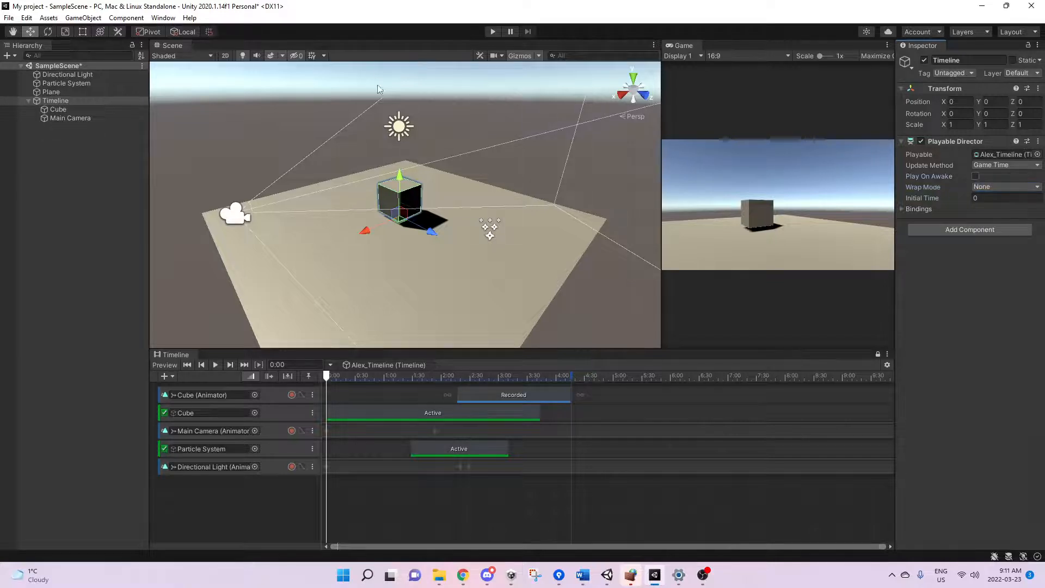
{"action": "left_click", "coordinate": [493, 32]}
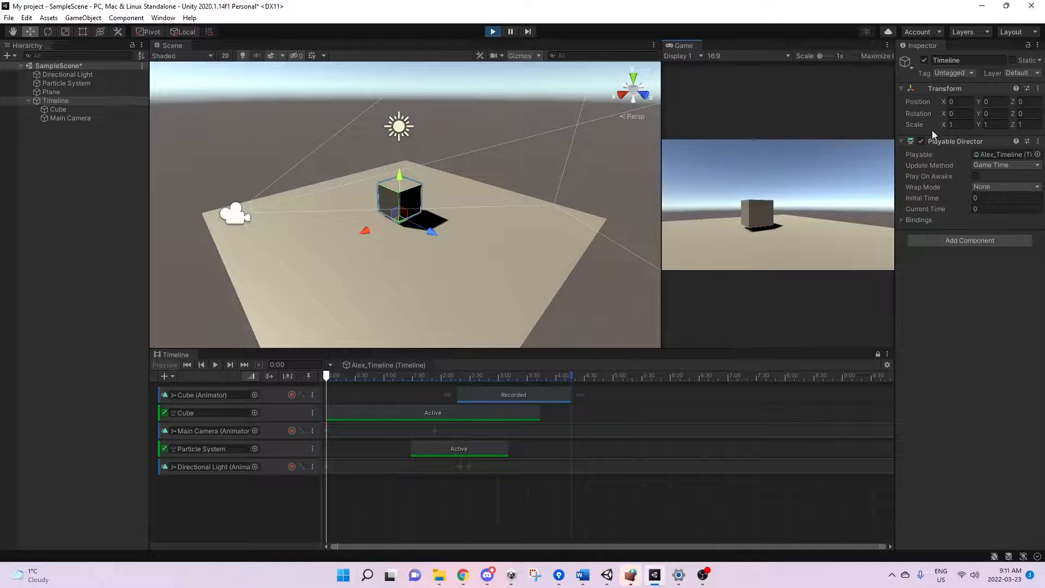
{"action": "left_click", "coordinate": [214, 365]}
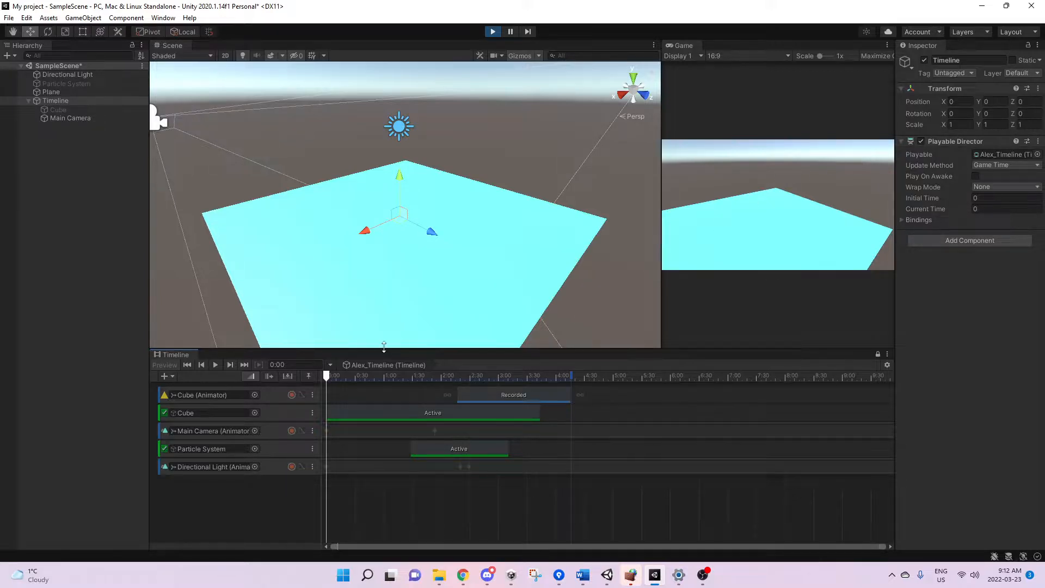
{"action": "left_click_drag", "start_coordinate": [361, 349], "coordinate": [358, 340]}
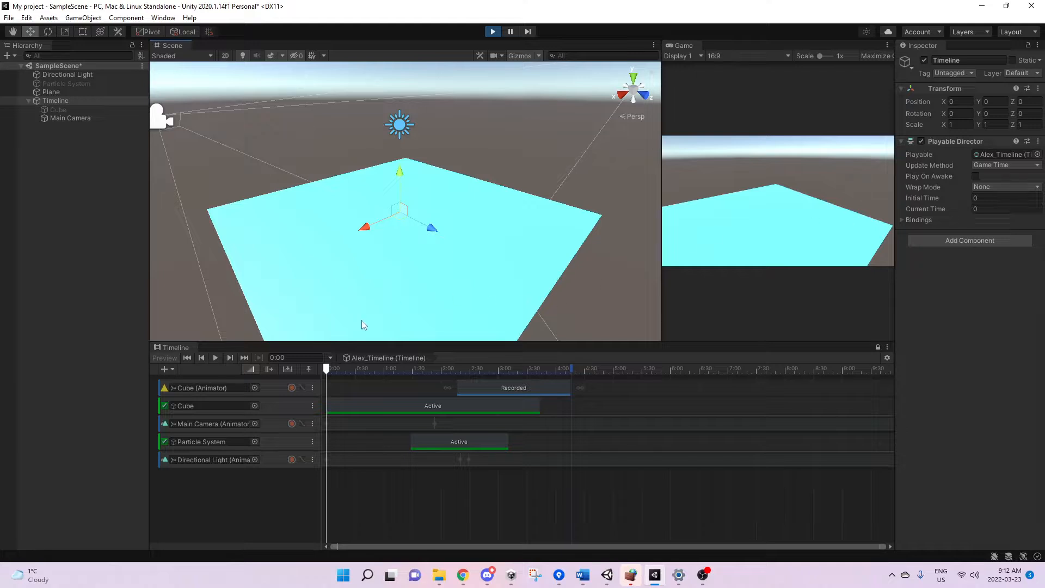
{"action": "left_click_drag", "start_coordinate": [363, 341], "coordinate": [363, 356]}
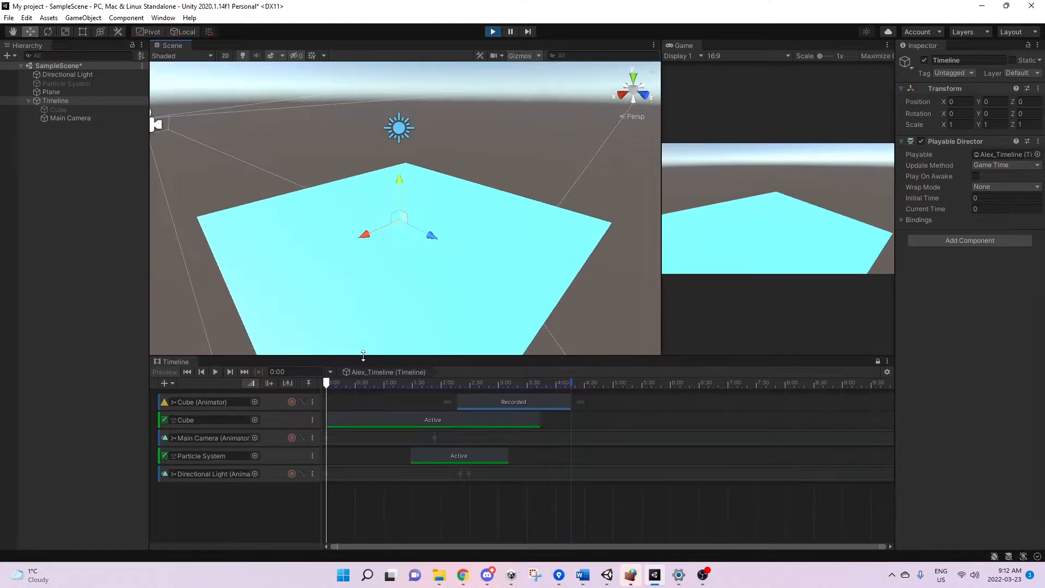